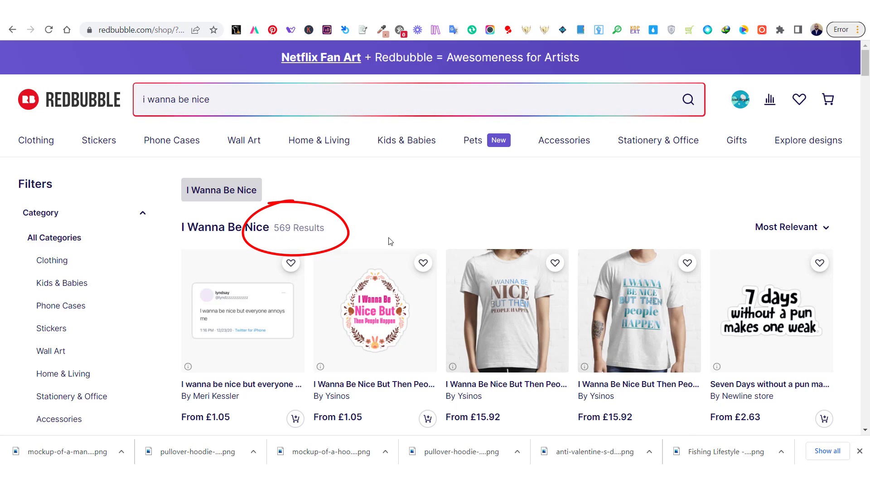
{"action": "scroll", "coordinate": [441, 216], "scroll_direction": "down", "scroll_amount": 3}
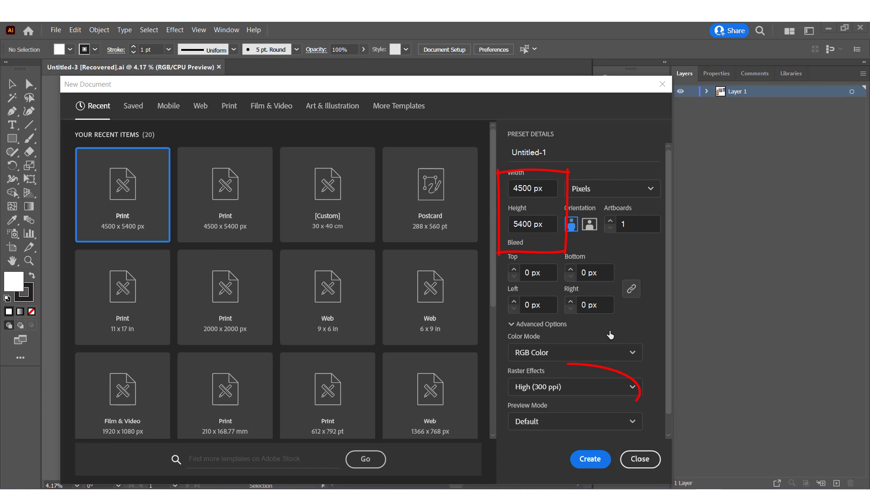
In Illustrator, create a 4500 x 5400 px RGB document at 300 ppi, named "I wanna be nice"
{"action": "left_click", "coordinate": [615, 421]}
{"action": "left_click", "coordinate": [620, 421]}
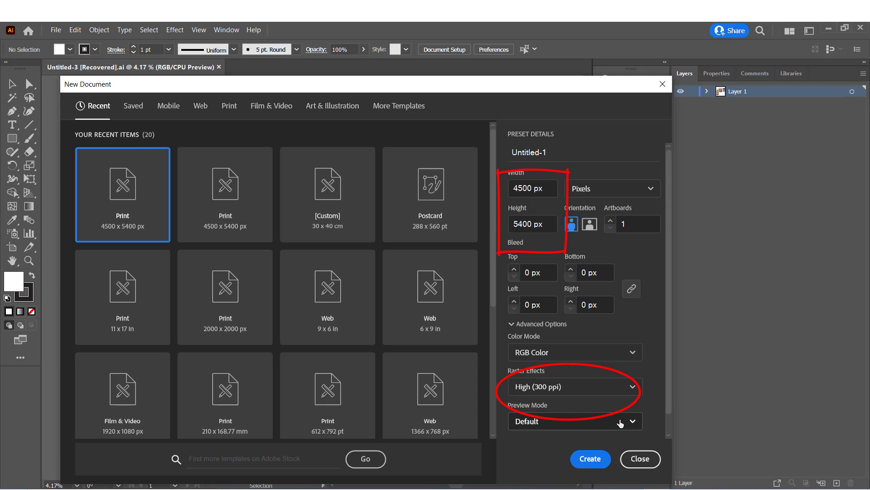
{"action": "left_click_drag", "start_coordinate": [561, 159], "coordinate": [505, 150]}
{"action": "key", "text": "BackSpace"}
{"action": "type", "text": "I wann"}
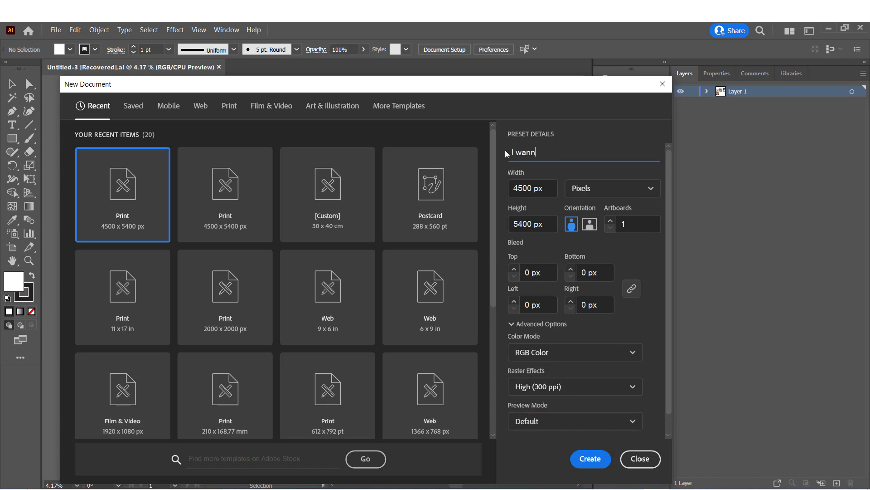
{"action": "type", "text": "a  be nice"}
{"action": "left_click", "coordinate": [589, 457]}
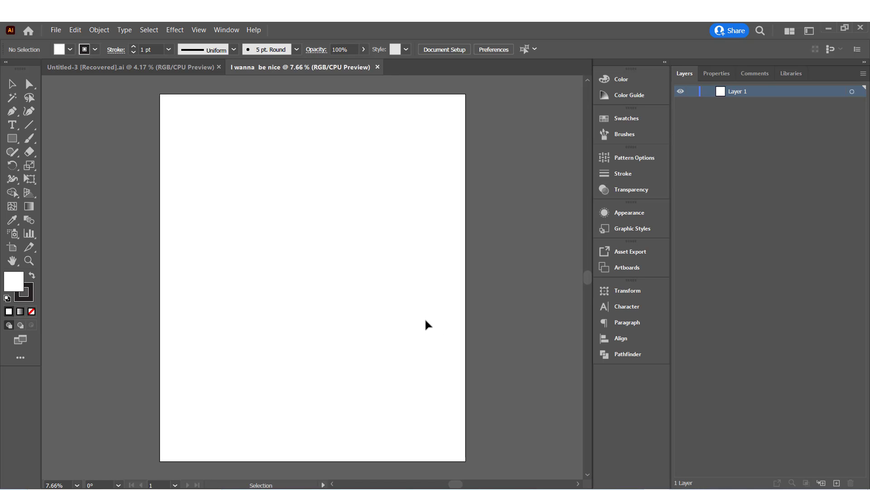
Switch to Creative Fabrica, search for "cartoon hands" and open the Cartoon Hands White Gloves graphic
{"action": "type", "text": "r"}
{"action": "type", "text": "toon hands"}
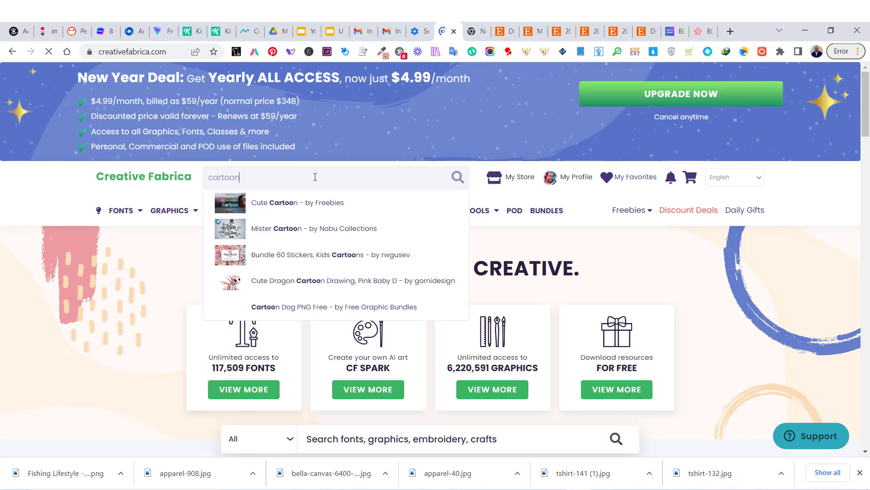
{"action": "key", "text": "Return"}
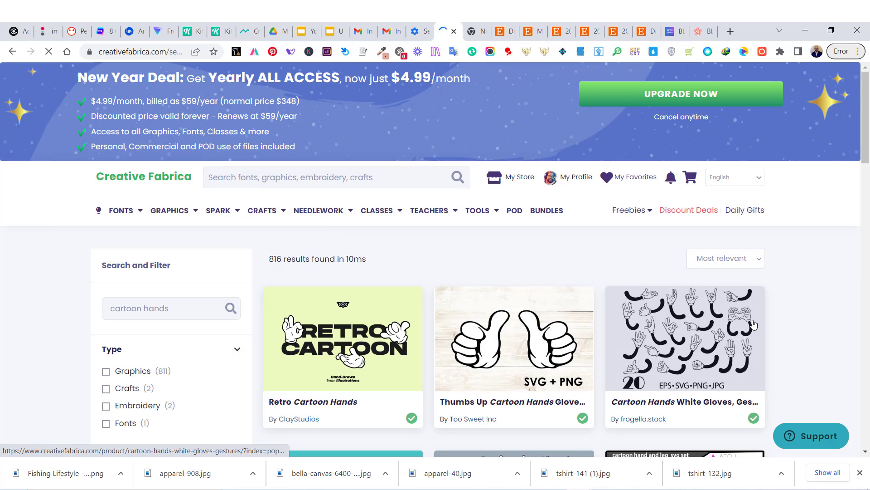
{"action": "scroll", "coordinate": [754, 323], "scroll_direction": "down", "scroll_amount": 1}
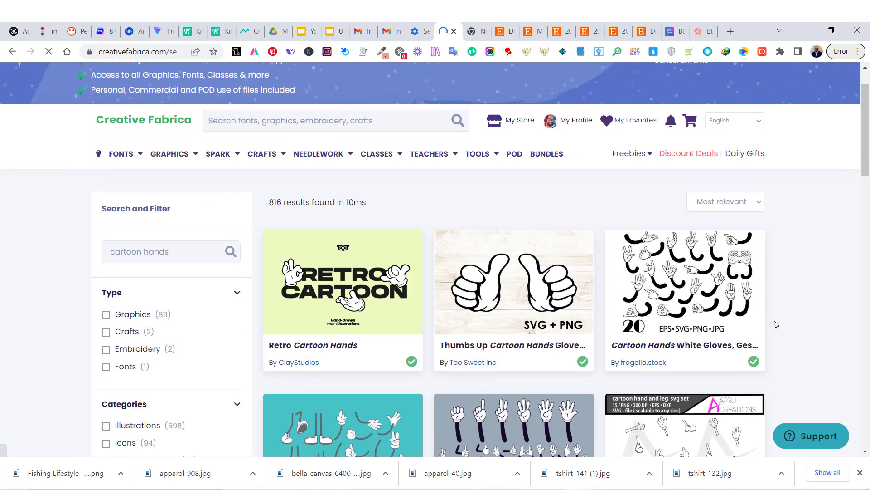
{"action": "left_click", "coordinate": [687, 298]}
{"action": "scroll", "coordinate": [579, 300], "scroll_direction": "down", "scroll_amount": 2}
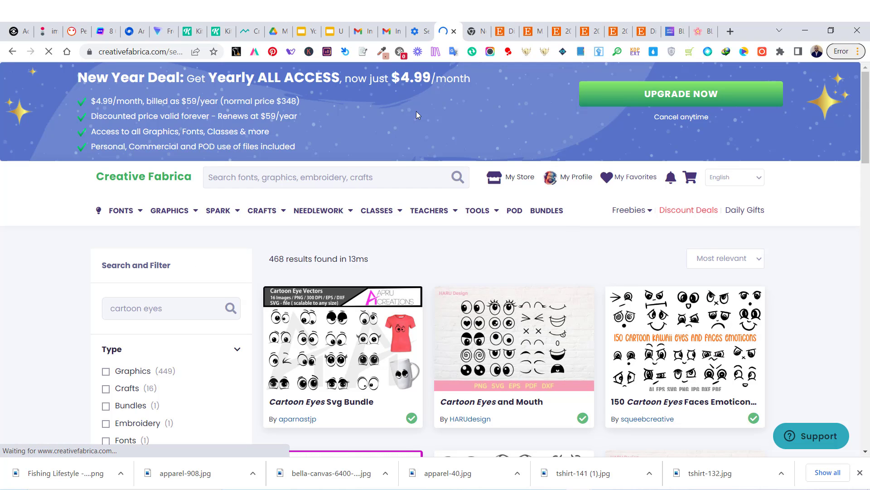
Browse the cartoon eyes results and open the 150 Cartoon Eyes Faces Emoticons Kawaii graphic
{"action": "scroll", "coordinate": [819, 340], "scroll_direction": "down", "scroll_amount": 2}
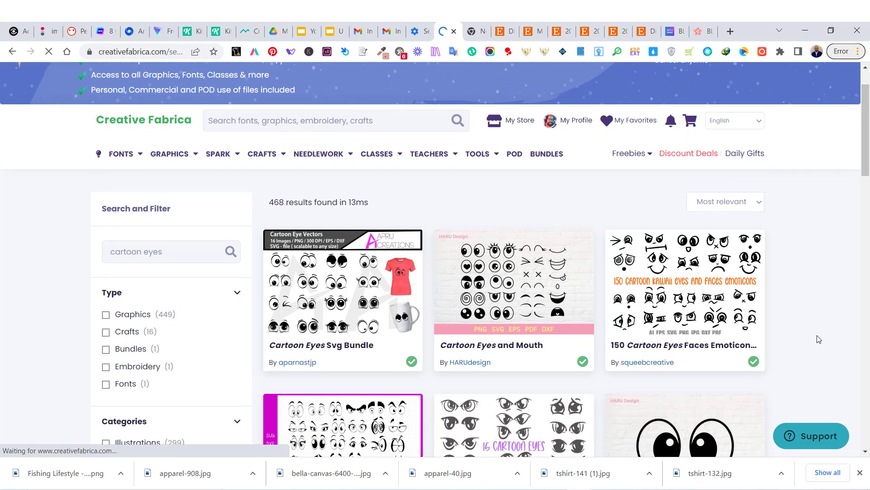
{"action": "scroll", "coordinate": [819, 339], "scroll_direction": "down", "scroll_amount": 1}
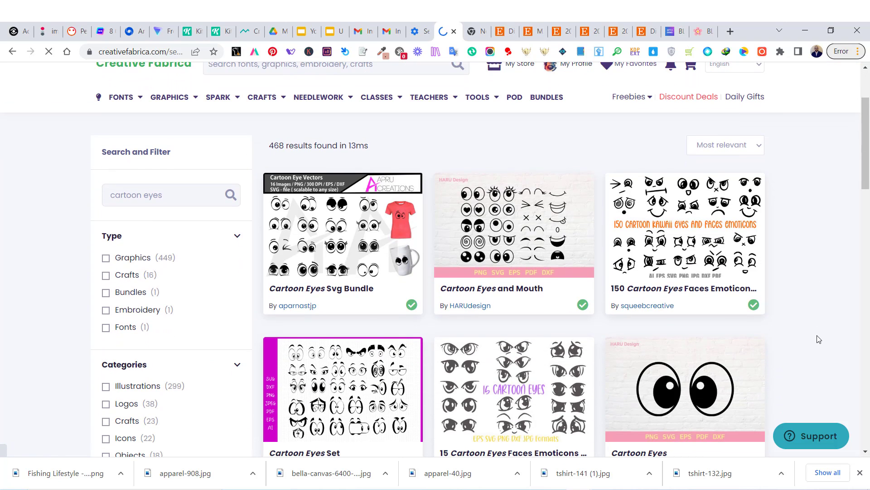
{"action": "left_click", "coordinate": [713, 245]}
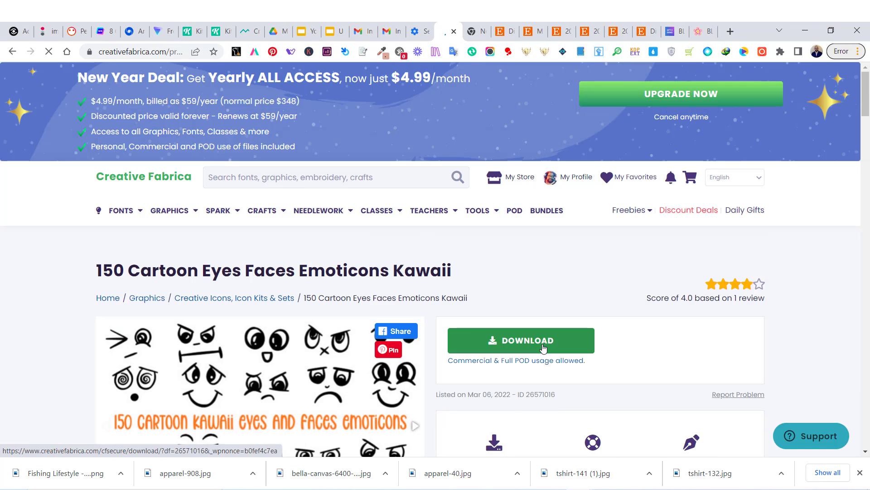
{"action": "key", "text": "alt+Left"}
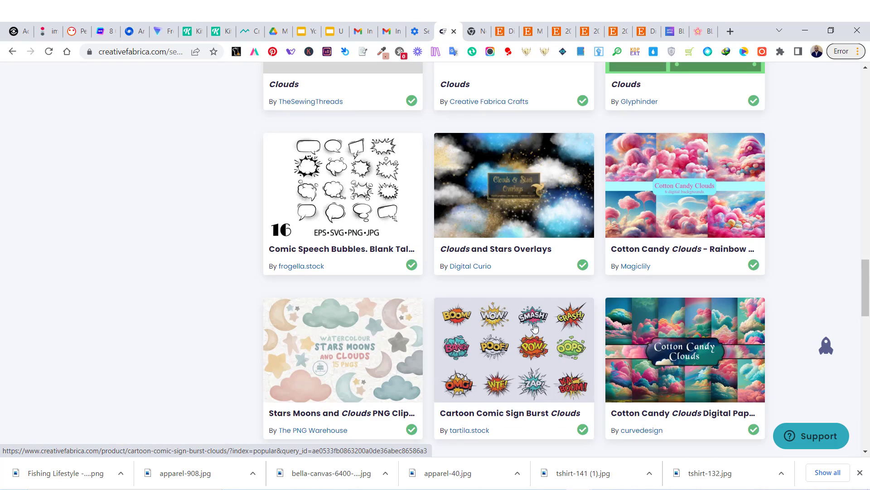
Find the Cartoon Comic Sign Burst Clouds graphic in the clouds results and download it
{"action": "scroll", "coordinate": [530, 346], "scroll_direction": "down", "scroll_amount": 5}
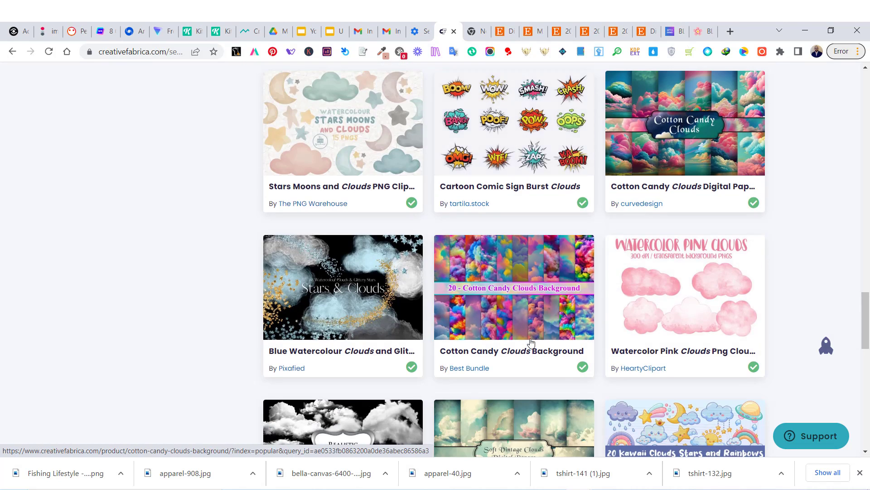
{"action": "scroll", "coordinate": [526, 272], "scroll_direction": "up", "scroll_amount": 2}
{"action": "left_click", "coordinate": [524, 248]}
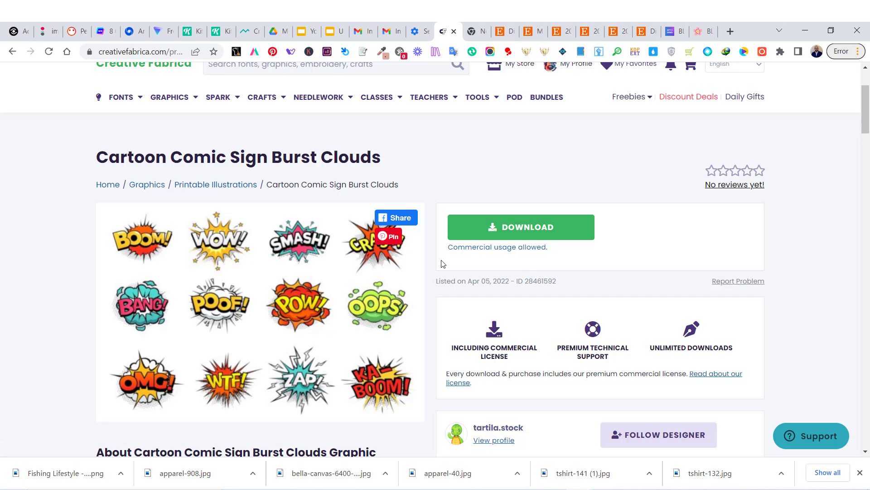
{"action": "left_click", "coordinate": [550, 230]}
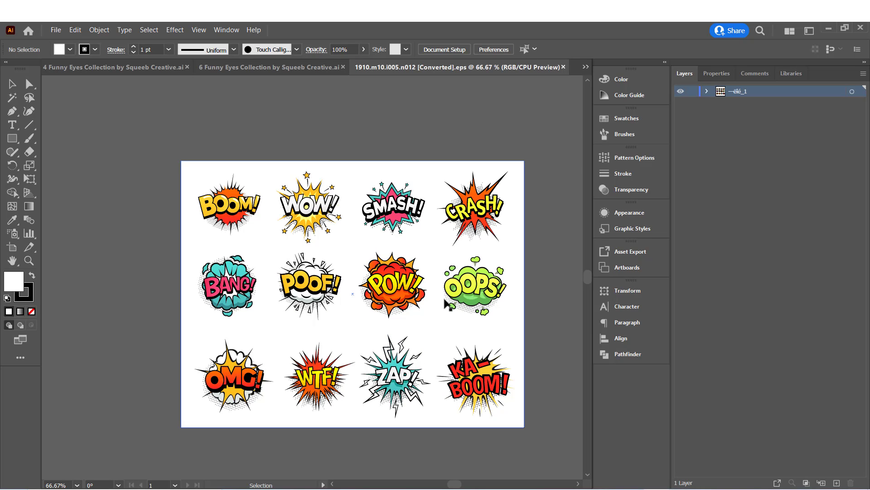
In Illustrator's burst sheet, move the POW! graphic off the artboard, ungroup it, and pull its lettering and red cloud off the orange burst
{"action": "left_click", "coordinate": [402, 292]}
{"action": "left_click_drag", "start_coordinate": [402, 292], "coordinate": [126, 262]}
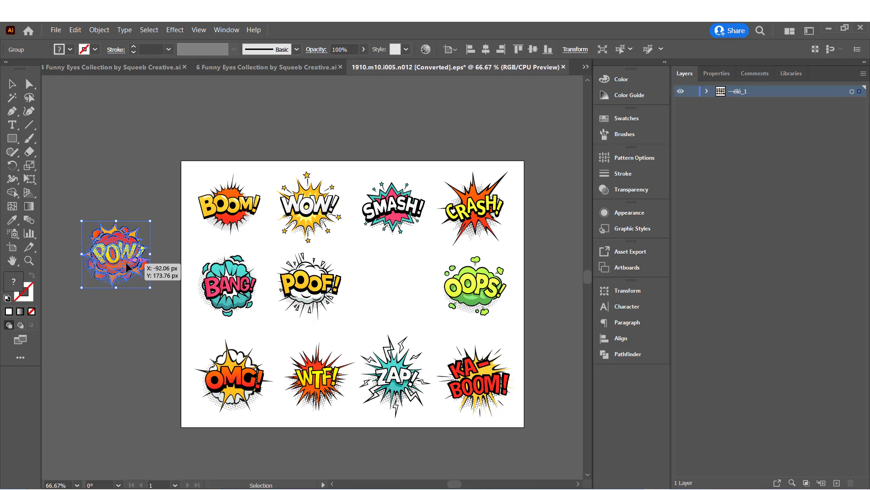
{"action": "right_click", "coordinate": [126, 262]}
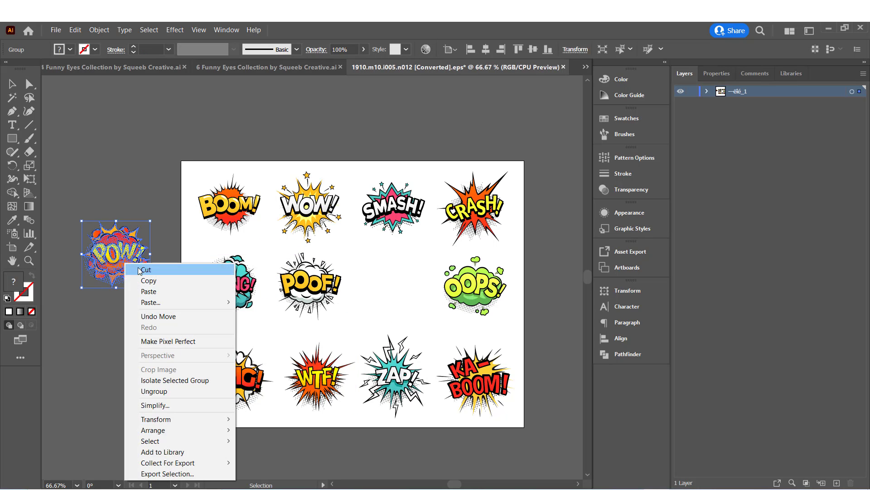
{"action": "left_click", "coordinate": [150, 391]}
{"action": "left_click_drag", "start_coordinate": [118, 252], "coordinate": [135, 151]}
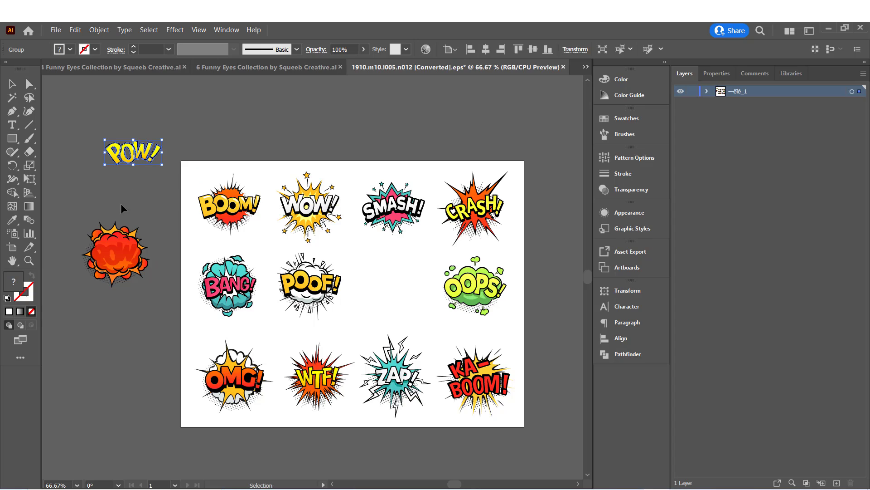
{"action": "left_click_drag", "start_coordinate": [121, 254], "coordinate": [117, 180]}
Copy the orange burst into the "I wanna be nice" document and enlarge it around the artboard's centre
{"action": "left_click", "coordinate": [119, 258]}
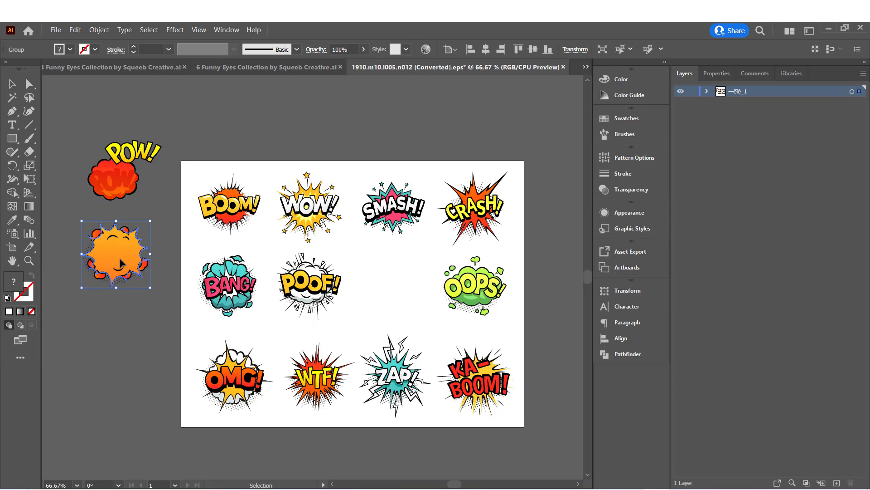
{"action": "key", "text": "ctrl+c"}
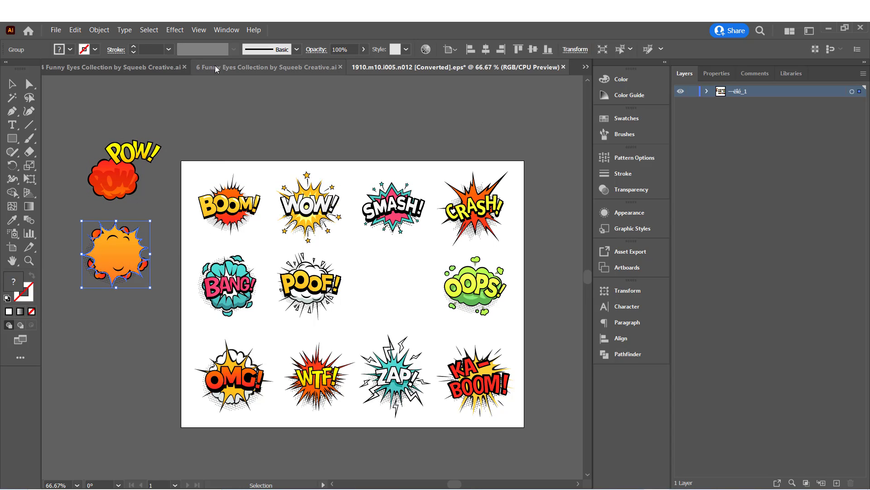
{"action": "key", "text": "ctrl+v"}
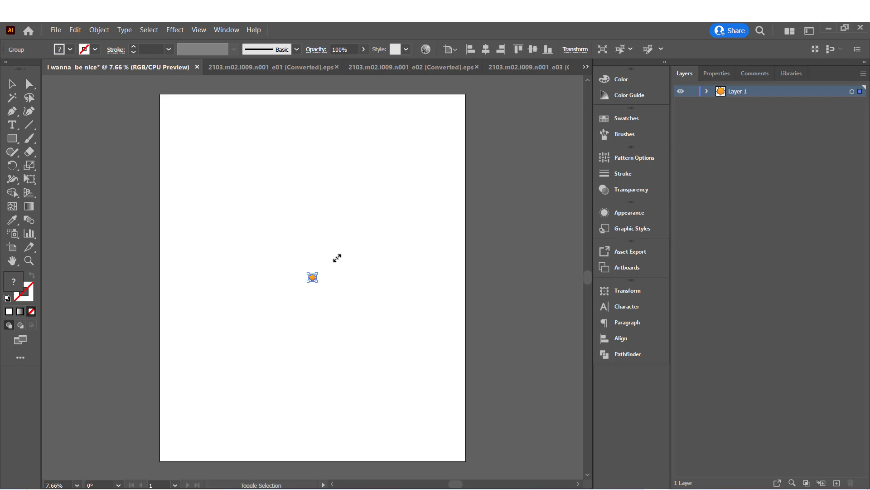
{"action": "left_click_drag", "start_coordinate": [337, 258], "coordinate": [397, 207]}
{"action": "left_click", "coordinate": [474, 247]}
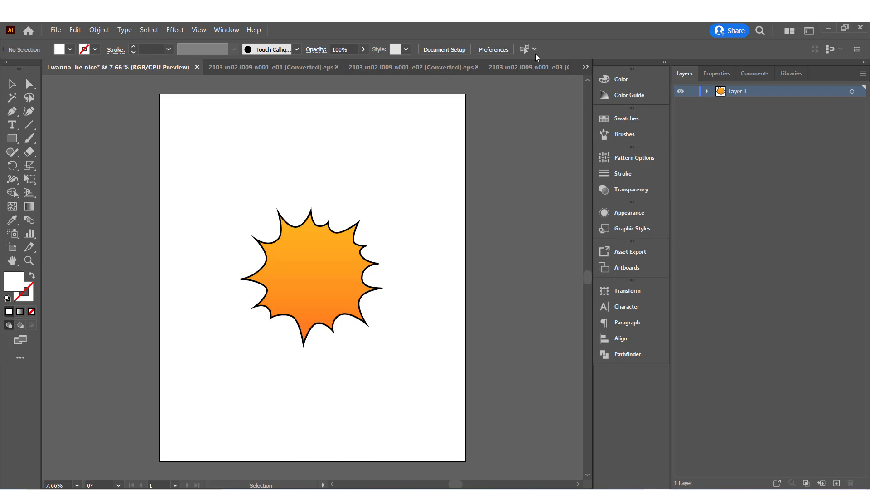
Copy the open-palm cartoon arm from the 2103.m02.i009.n001_e01 file into the "I wanna be nice" document
{"action": "key", "text": "ctrl+Tab"}
{"action": "left_click", "coordinate": [347, 322]}
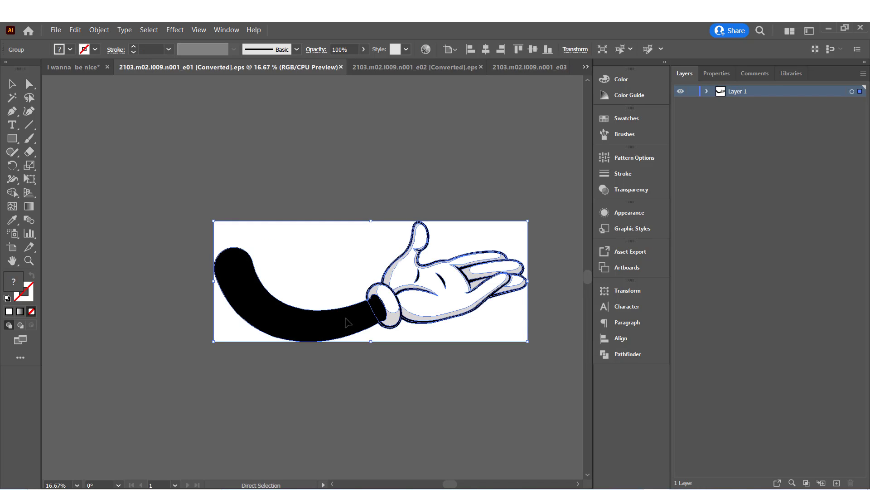
{"action": "key", "text": "ctrl+c"}
{"action": "left_click", "coordinate": [586, 67]}
{"action": "left_click", "coordinate": [616, 67]}
{"action": "key", "text": "ctrl+v"}
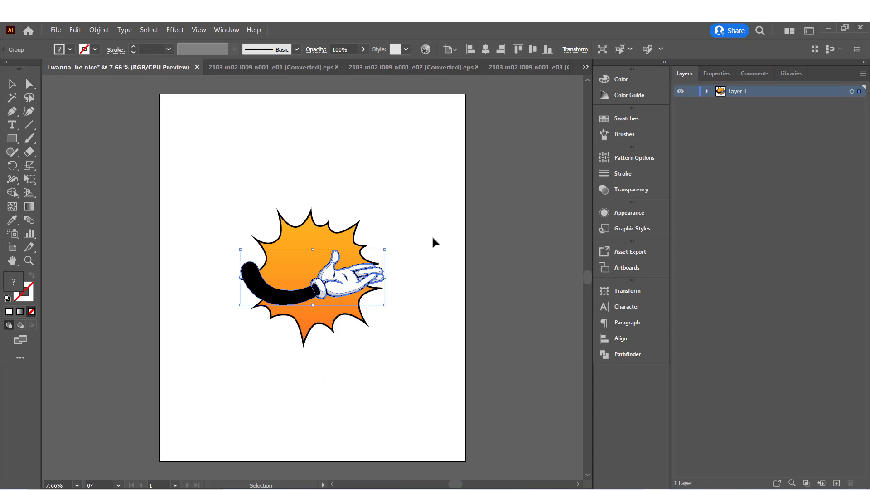
Move the arm to the right side of the burst and scale it down to fit within the artboard
{"action": "left_click_drag", "start_coordinate": [358, 277], "coordinate": [467, 286]}
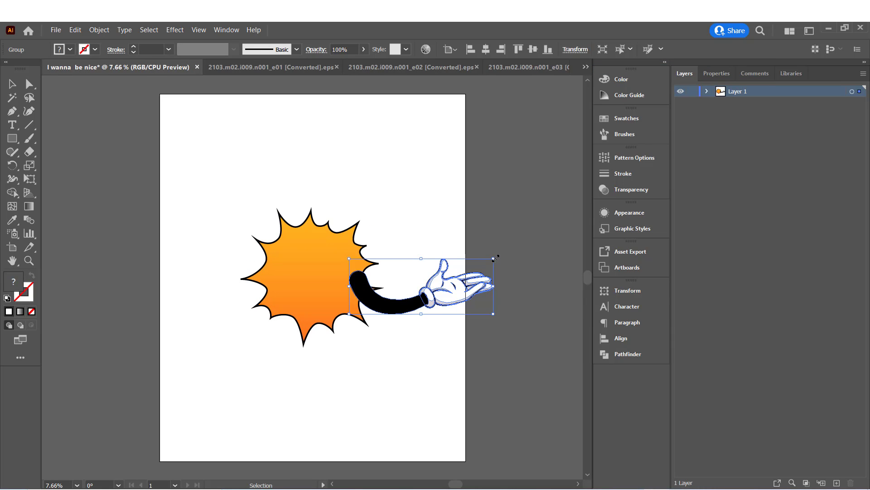
{"action": "left_click_drag", "start_coordinate": [496, 258], "coordinate": [429, 282]}
{"action": "left_click", "coordinate": [516, 258]}
Copy the eyes and smile from the 6 Funny Eyes Collection into the "I wanna be nice" document and shrink them onto the burst
{"action": "left_click", "coordinate": [585, 66]}
{"action": "left_click", "coordinate": [641, 298]}
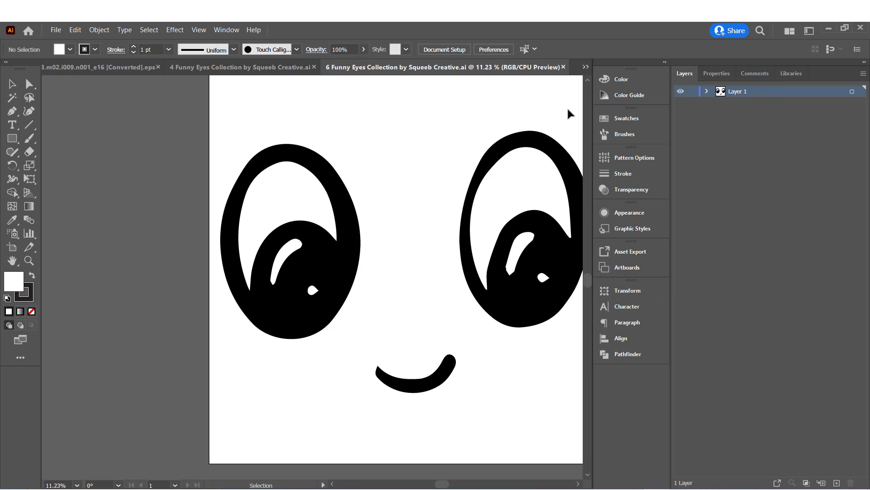
{"action": "key", "text": "ctrl+a"}
{"action": "key", "text": "a"}
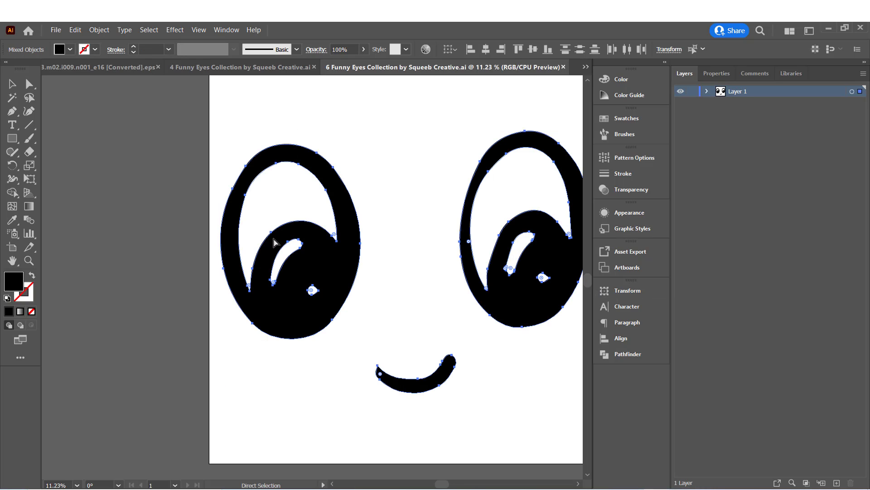
{"action": "key", "text": "v"}
{"action": "key", "text": "ctrl+c"}
{"action": "left_click", "coordinate": [586, 67]}
{"action": "left_click", "coordinate": [621, 68]}
{"action": "key", "text": "ctrl+v"}
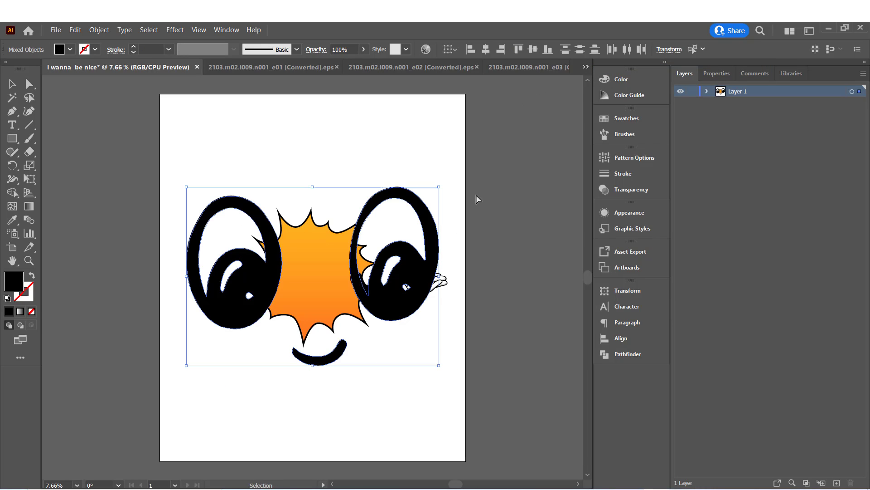
{"action": "left_click_drag", "start_coordinate": [441, 186], "coordinate": [329, 259]}
{"action": "left_click", "coordinate": [429, 241]}
Unite a copy of both eye shapes with Pathfinder and fill it white to back the eyes
{"action": "left_click", "coordinate": [334, 260]}
{"action": "left_click", "coordinate": [298, 263], "text": "shift"}
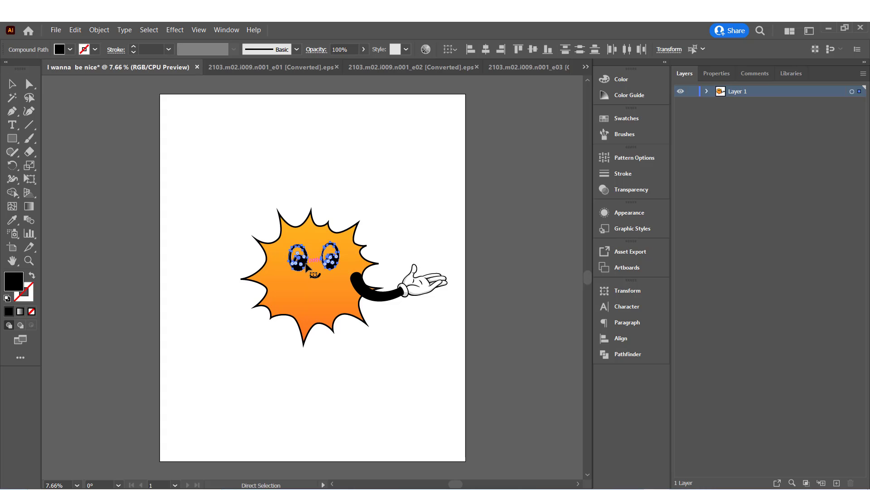
{"action": "left_click", "coordinate": [627, 353]}
{"action": "left_click", "coordinate": [472, 316]}
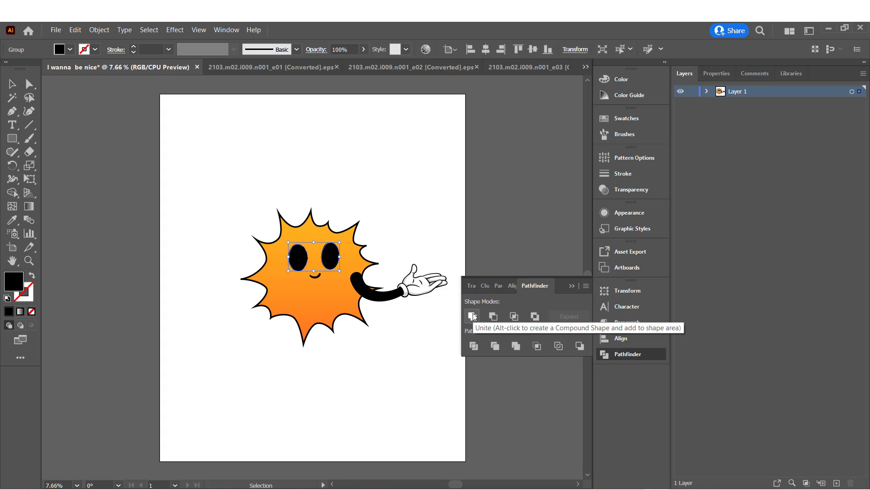
{"action": "left_click", "coordinate": [84, 50]}
{"action": "left_click", "coordinate": [29, 78]}
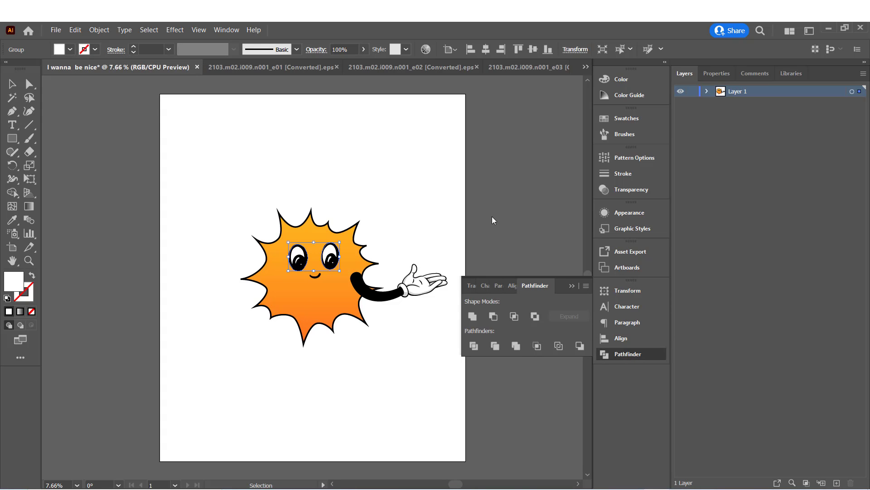
{"action": "left_click", "coordinate": [493, 216]}
{"action": "left_click", "coordinate": [574, 292]}
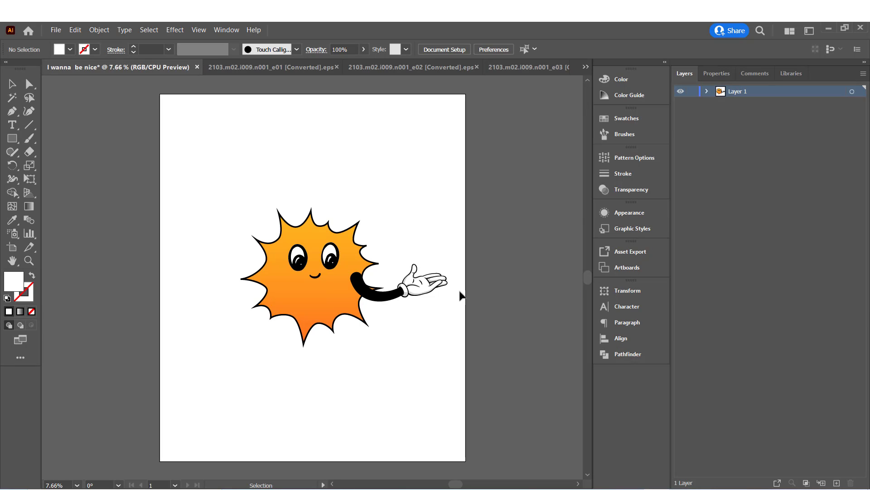
Tilt the arm so its hand points upward, reposition it at the burst's right edge and shrink it to about 1175 px wide
{"action": "left_click", "coordinate": [417, 290]}
{"action": "left_click_drag", "start_coordinate": [397, 294], "coordinate": [398, 292]}
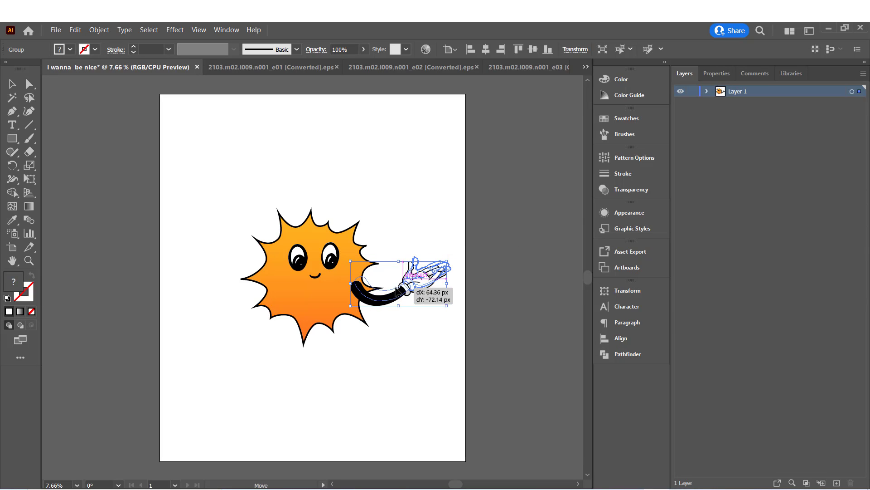
{"action": "left_click", "coordinate": [402, 334]}
{"action": "left_click", "coordinate": [436, 265]}
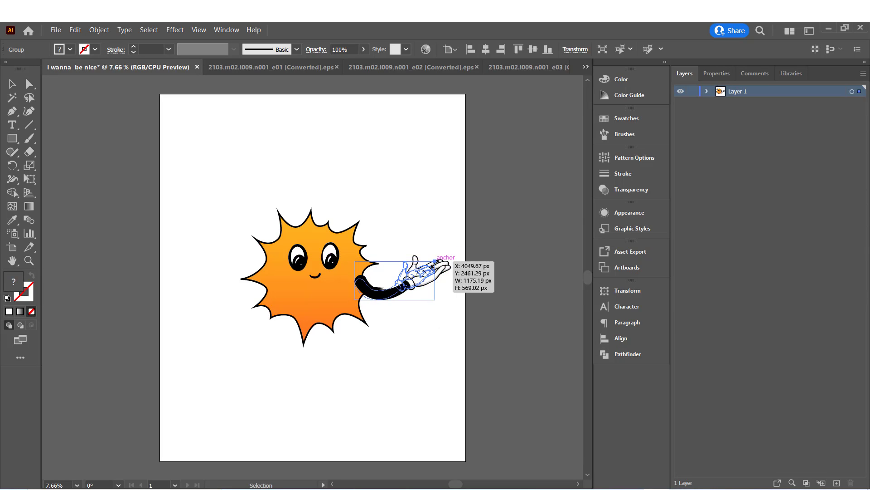
With the orange burst locked, group the eyes and smile into one face and enlarge it slightly
{"action": "left_click", "coordinate": [341, 237]}
{"action": "left_click_drag", "start_coordinate": [294, 277], "coordinate": [344, 282]}
{"action": "key", "text": "ctrl+g"}
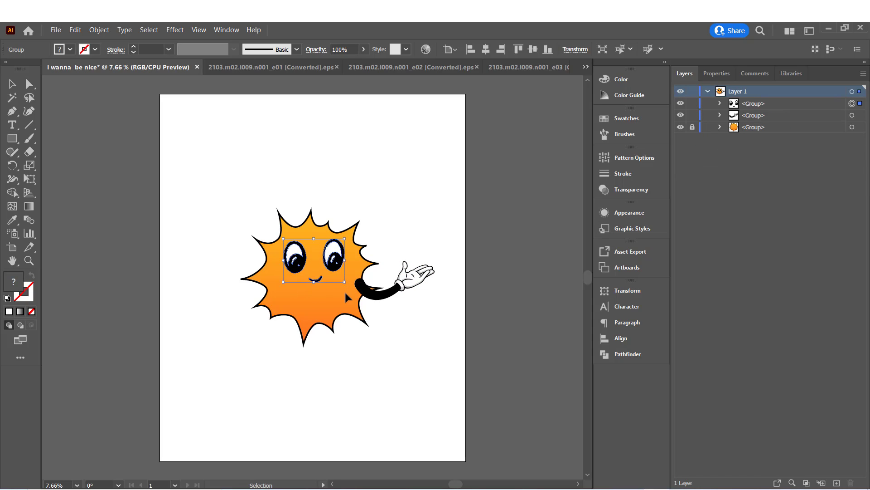
Duplicate the arm onto the burst's left side and reflect the copy so its hand points outward
{"action": "left_click", "coordinate": [475, 303]}
{"action": "left_click", "coordinate": [381, 292]}
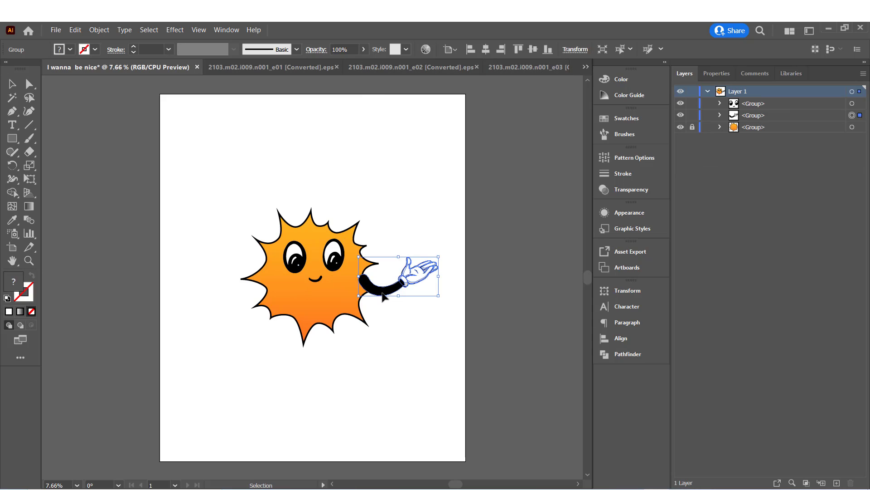
{"action": "left_click_drag", "start_coordinate": [383, 297], "coordinate": [232, 297]}
{"action": "right_click", "coordinate": [232, 296]}
{"action": "mouse_move", "coordinate": [290, 230]}
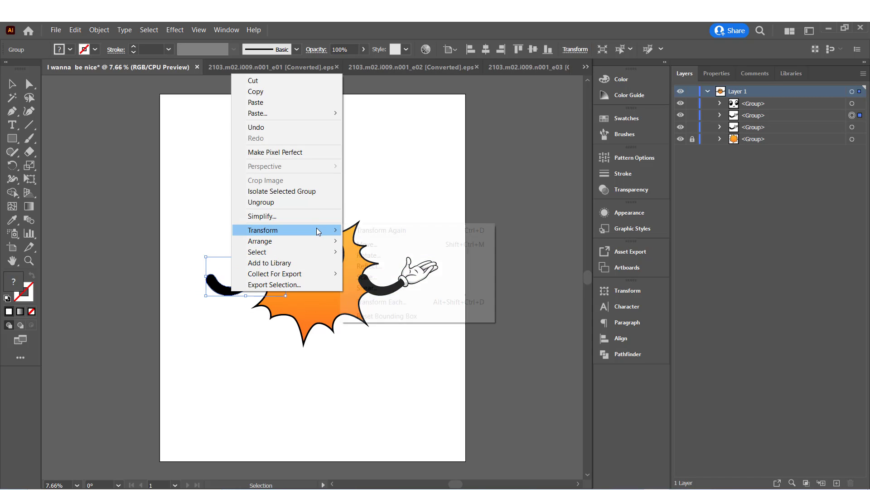
{"action": "left_click", "coordinate": [377, 266]}
{"action": "left_click", "coordinate": [101, 204]}
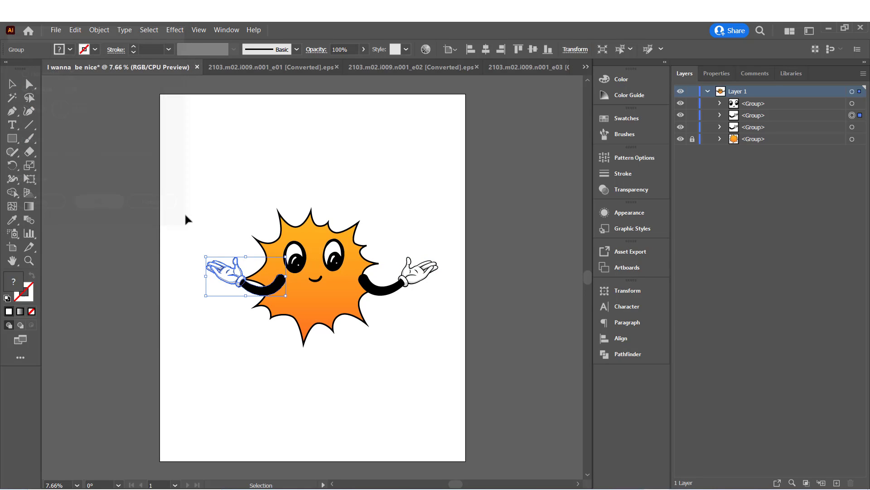
Shift the mirrored arm outward to the burst's left edge and rotate it slightly so its hand sits higher
{"action": "left_click", "coordinate": [301, 286]}
{"action": "left_click_drag", "start_coordinate": [285, 281], "coordinate": [271, 281]}
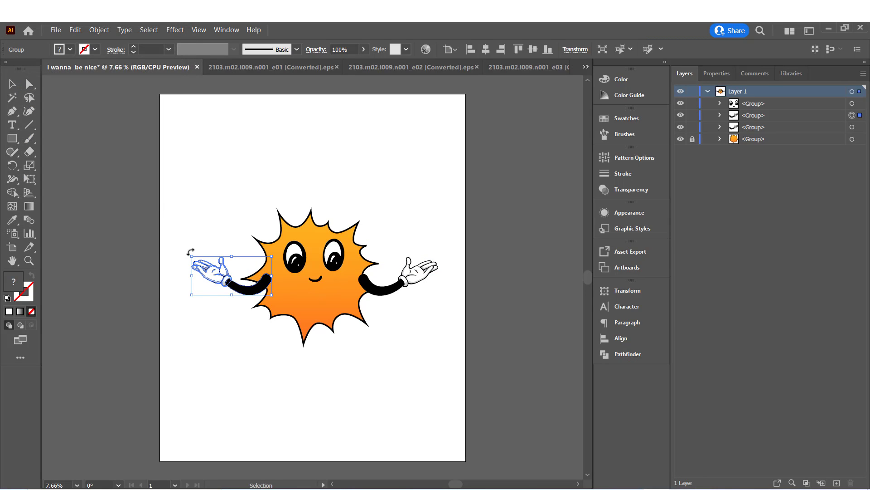
{"action": "left_click_drag", "start_coordinate": [190, 253], "coordinate": [196, 246]}
{"action": "left_click_drag", "start_coordinate": [261, 288], "coordinate": [260, 282]}
{"action": "left_click", "coordinate": [390, 345]}
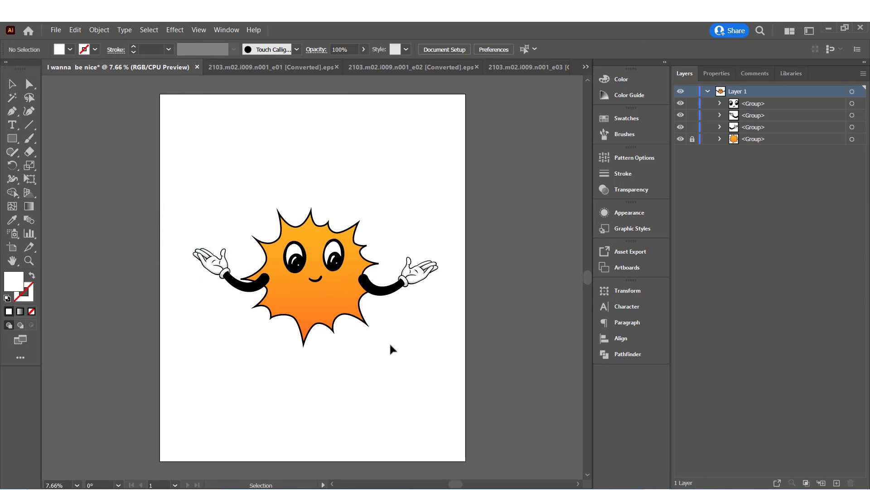
Select the whole character, including the unlocked burst, and move it slightly higher on the artboard
{"action": "left_click_drag", "start_coordinate": [431, 203], "coordinate": [280, 301]}
{"action": "left_click", "coordinate": [341, 328]}
{"action": "left_click_drag", "start_coordinate": [459, 185], "coordinate": [226, 345]}
{"action": "mouse_move", "coordinate": [328, 283]}
{"action": "left_mouse_down"}
{"action": "mouse_move", "coordinate": [333, 274]}
{"action": "mouse_move", "coordinate": [325, 276]}
{"action": "left_mouse_up"}
{"action": "left_click", "coordinate": [450, 365]}
Select the burst's orange gradient with the Magic Wand, fill it with cyan blue and group the whole character
{"action": "left_click", "coordinate": [317, 281]}
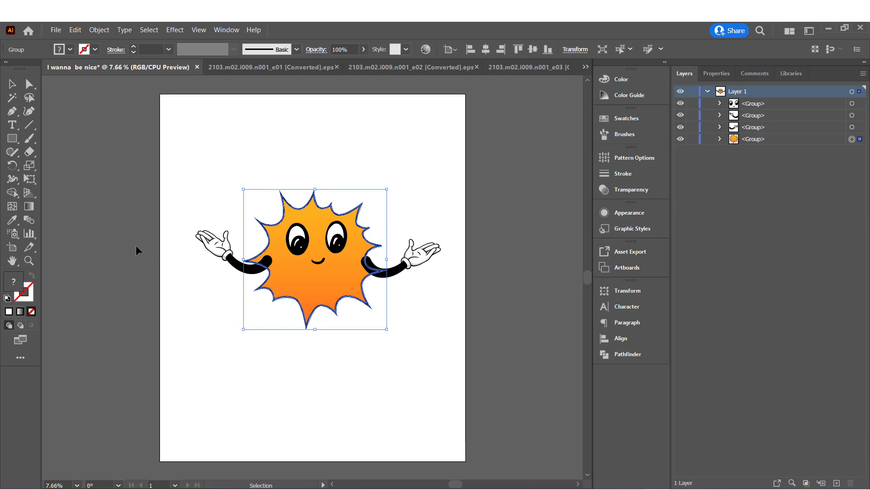
{"action": "left_click", "coordinate": [12, 97]}
{"action": "left_click", "coordinate": [317, 277]}
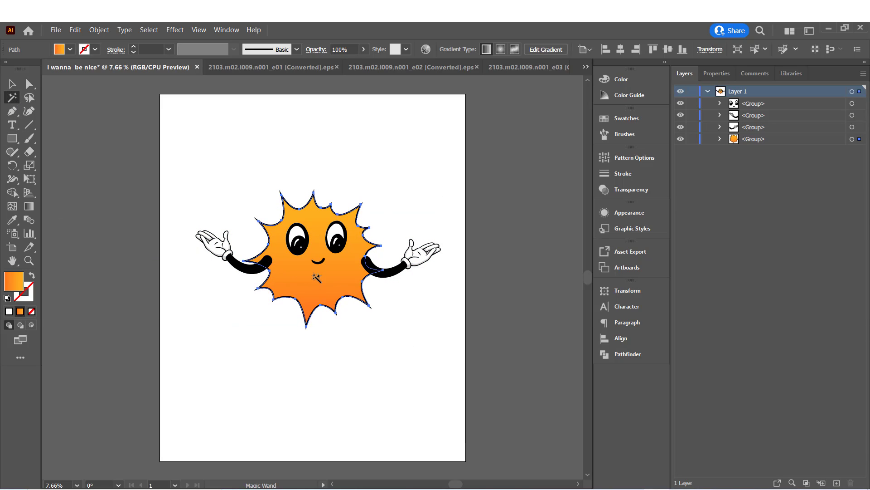
{"action": "left_click", "coordinate": [62, 47]}
{"action": "left_click", "coordinate": [65, 73]}
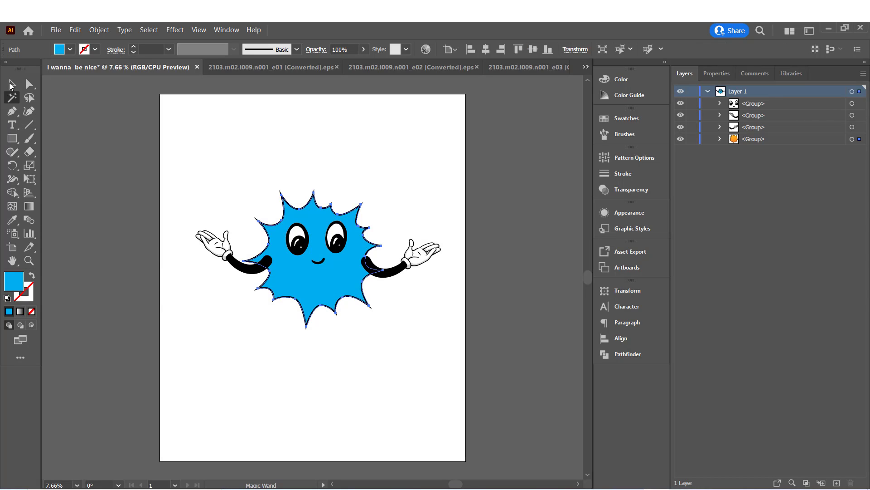
{"action": "left_click", "coordinate": [11, 85]}
{"action": "left_click", "coordinate": [87, 126]}
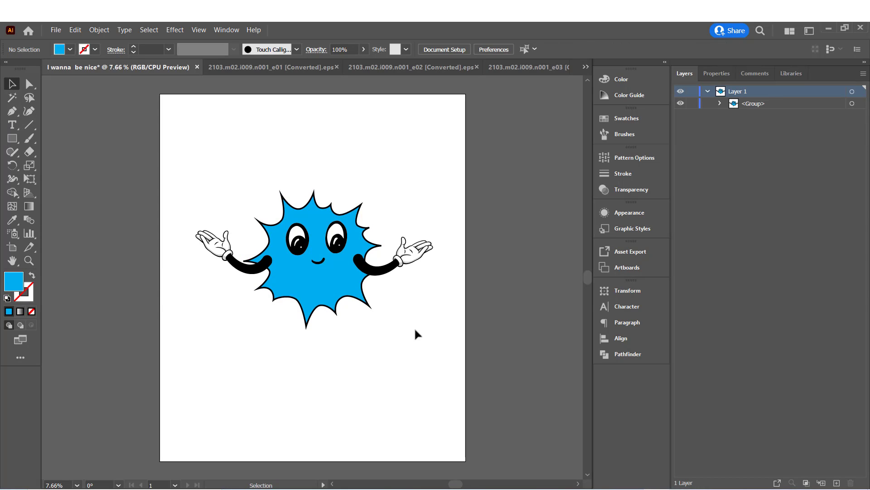
Draw a large circle with the Ellipse tool and center it over the character's body
{"action": "left_click_drag", "start_coordinate": [12, 139], "coordinate": [13, 138]}
{"action": "left_click", "coordinate": [54, 165]}
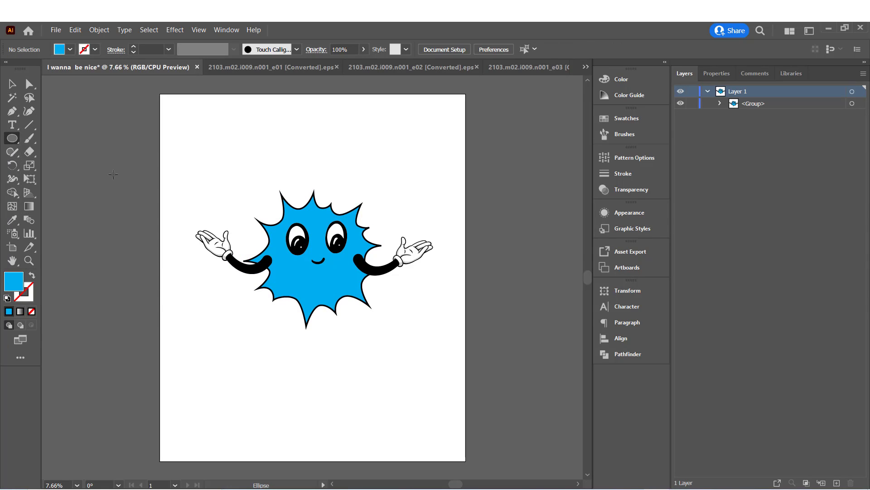
{"action": "left_click_drag", "start_coordinate": [249, 171], "coordinate": [327, 250]}
{"action": "key", "text": "v"}
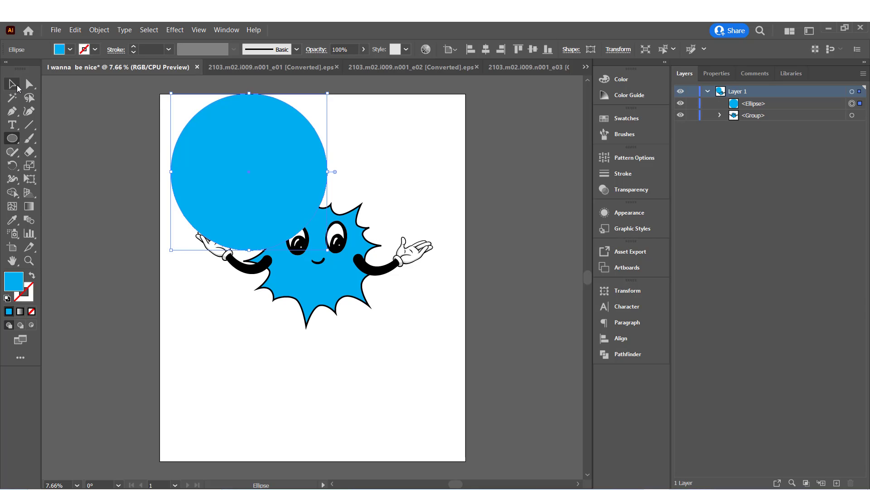
{"action": "left_click_drag", "start_coordinate": [320, 142], "coordinate": [386, 231]}
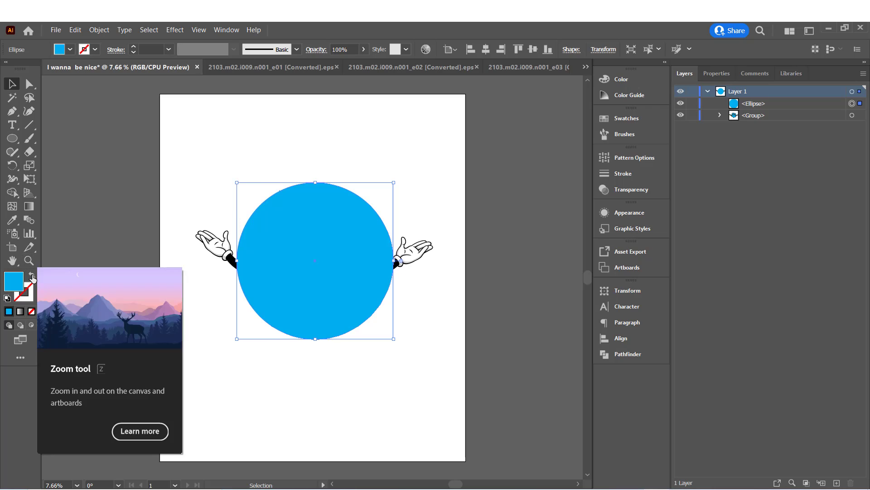
Turn the circle into an unfilled black outline with a 20 pt stroke
{"action": "key", "text": "shift+x"}
{"action": "left_click", "coordinate": [95, 49]}
{"action": "left_click", "coordinate": [31, 70]}
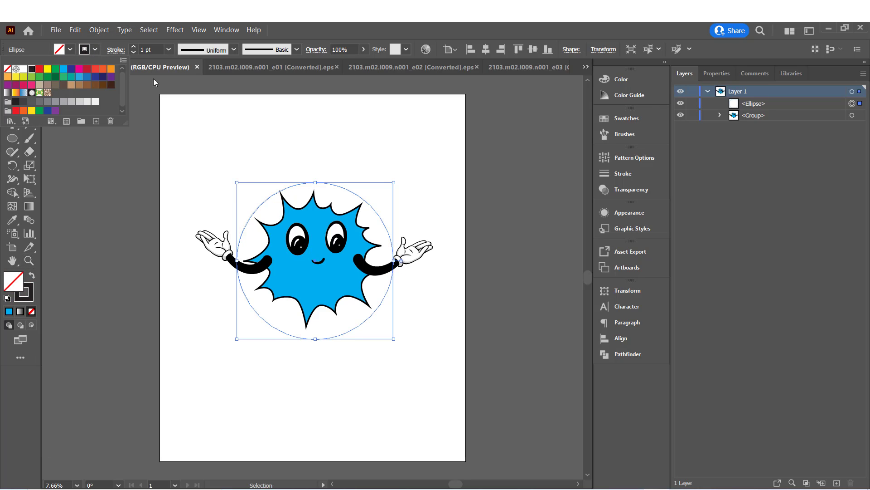
{"action": "left_click", "coordinate": [134, 46], "text": "shift"}
{"action": "left_click", "coordinate": [133, 46], "text": "shift"}
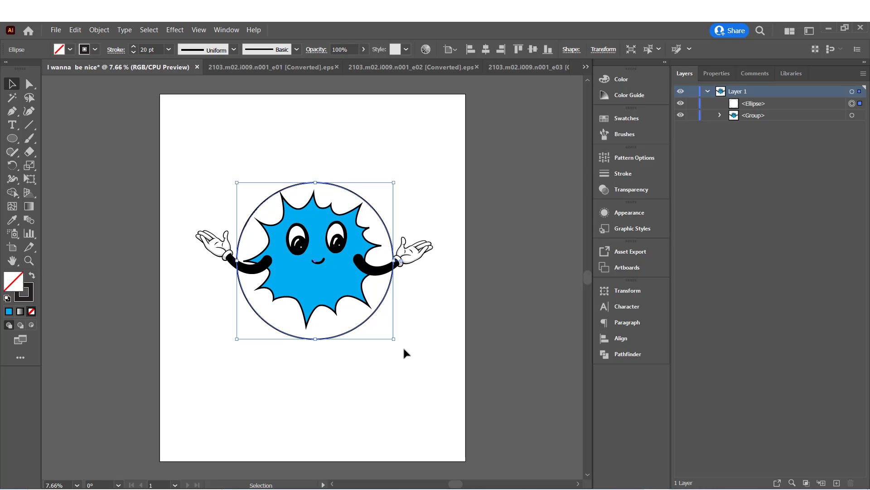
Offset the circle's path outward by 510 px with round joins to create a larger outer circle
{"action": "left_click", "coordinate": [424, 347]}
{"action": "left_click", "coordinate": [374, 312]}
{"action": "left_click", "coordinate": [106, 32]}
{"action": "mouse_move", "coordinate": [189, 266]}
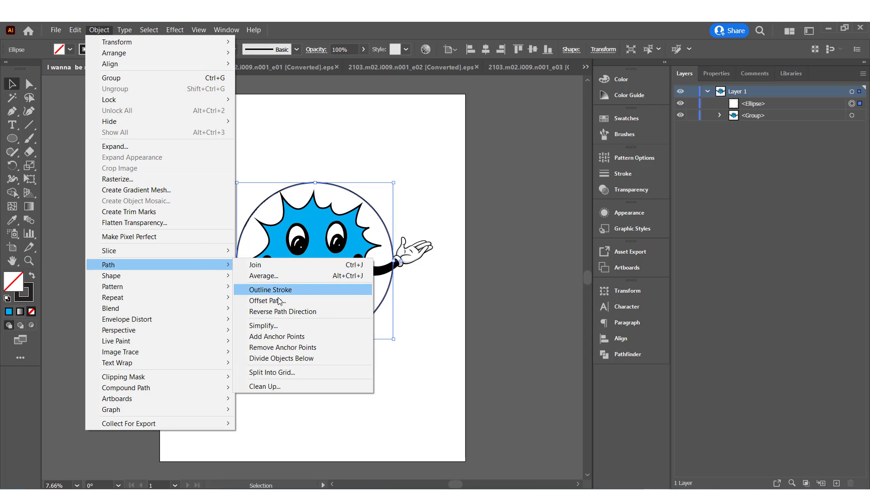
{"action": "left_click", "coordinate": [267, 301]}
{"action": "left_click", "coordinate": [562, 126]}
{"action": "left_click", "coordinate": [559, 150]}
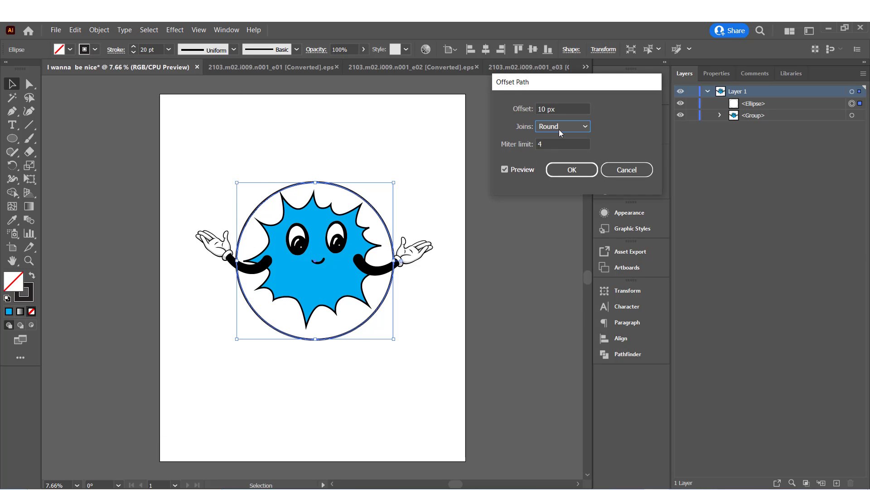
{"action": "key", "text": "shift+Up"}
{"action": "key", "text": "shift+Up"}
{"action": "key", "text": "shift+Up"}
{"action": "key", "text": "shift+Up"}
{"action": "key", "text": "shift+Up"}
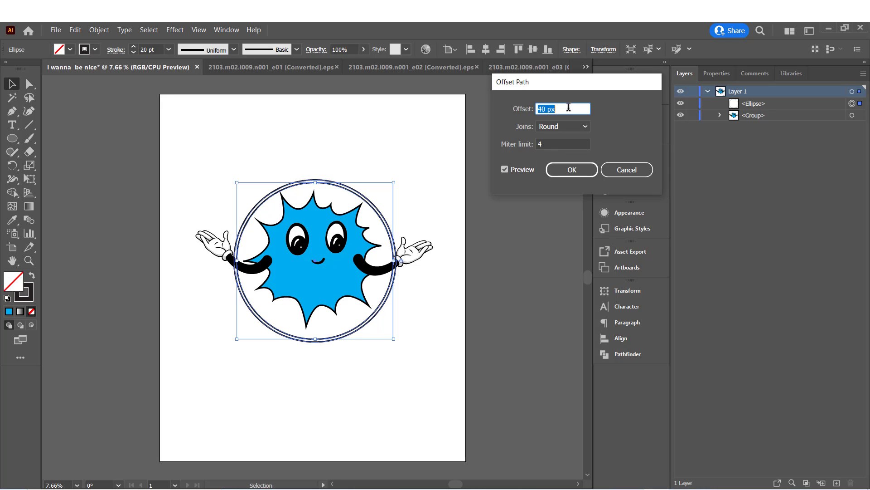
{"action": "key", "text": "shift+Up"}
{"action": "key", "text": "shift+Up"}
{"action": "key", "text": "shift+Up"}
{"action": "key", "text": "shift+Up"}
{"action": "key", "text": "shift+Up"}
{"action": "key", "text": "shift+Up"}
{"action": "key", "text": "shift+Up"}
{"action": "key", "text": "shift+Up"}
{"action": "key", "text": "shift+Up"}
{"action": "key", "text": "shift+Up"}
{"action": "key", "text": "shift+Up"}
{"action": "key", "text": "shift+Up"}
{"action": "key", "text": "shift+Up"}
{"action": "key", "text": "shift+Up"}
{"action": "key", "text": "shift+Up"}
{"action": "key", "text": "shift+Up"}
{"action": "key", "text": "shift+Up"}
{"action": "key", "text": "shift+Up"}
{"action": "key", "text": "shift+Up"}
{"action": "key", "text": "shift+Up"}
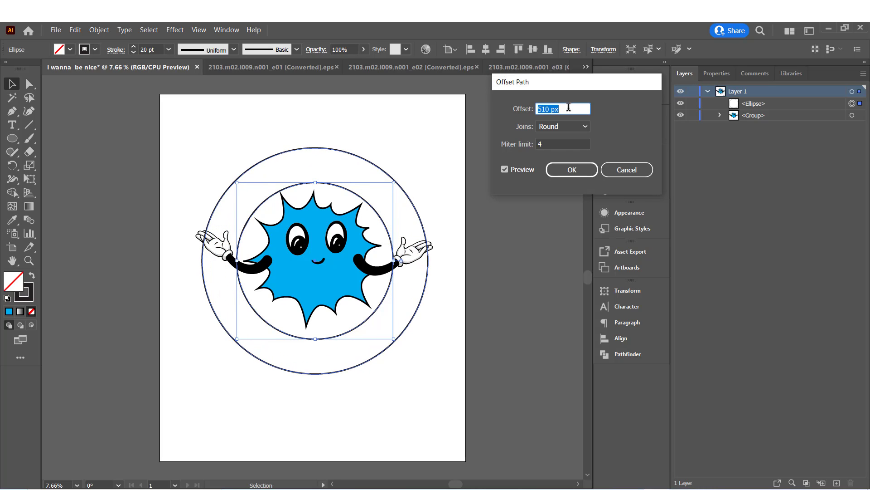
{"action": "left_click", "coordinate": [573, 174]}
{"action": "left_click", "coordinate": [473, 192]}
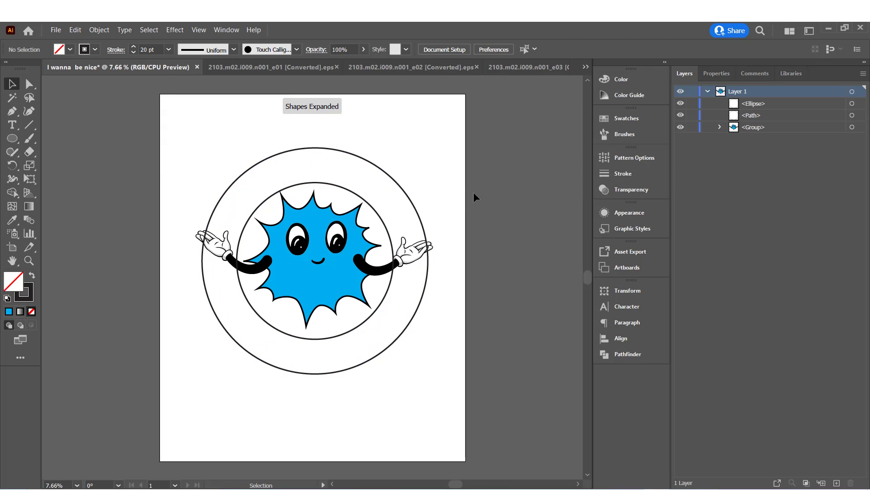
Duplicate the inner circle in place and enlarge the copy from its center to sit midway between both circles
{"action": "left_click", "coordinate": [380, 217]}
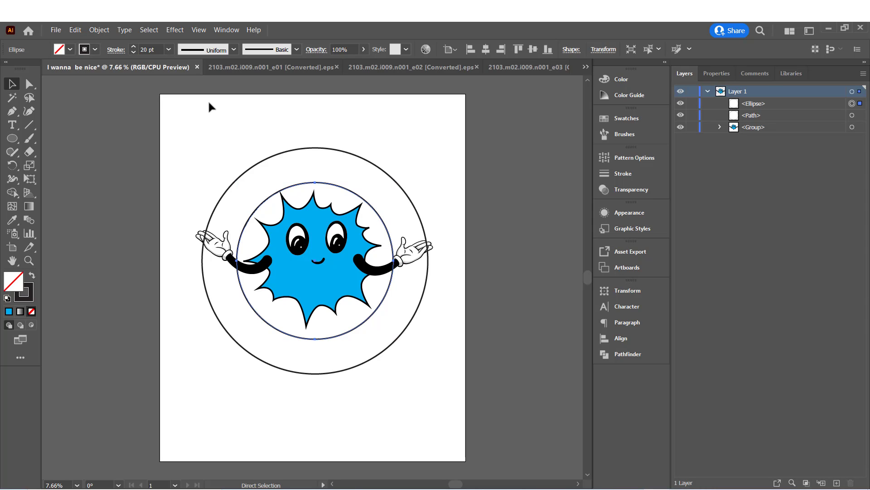
{"action": "key", "text": "ctrl+c"}
{"action": "key", "text": "ctrl+f"}
{"action": "left_click_drag", "start_coordinate": [398, 183], "coordinate": [412, 168]}
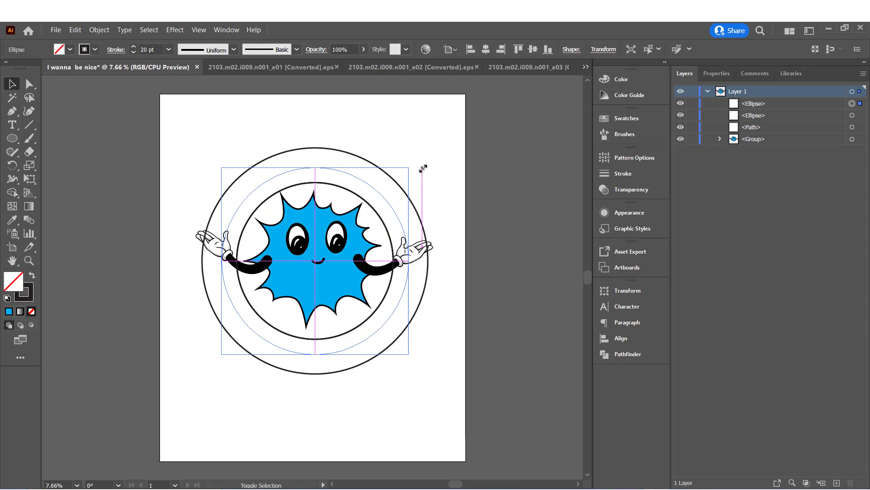
Thicken the middle circle's stroke to 440 pt to form a wide ring
{"action": "left_click", "coordinate": [116, 49]}
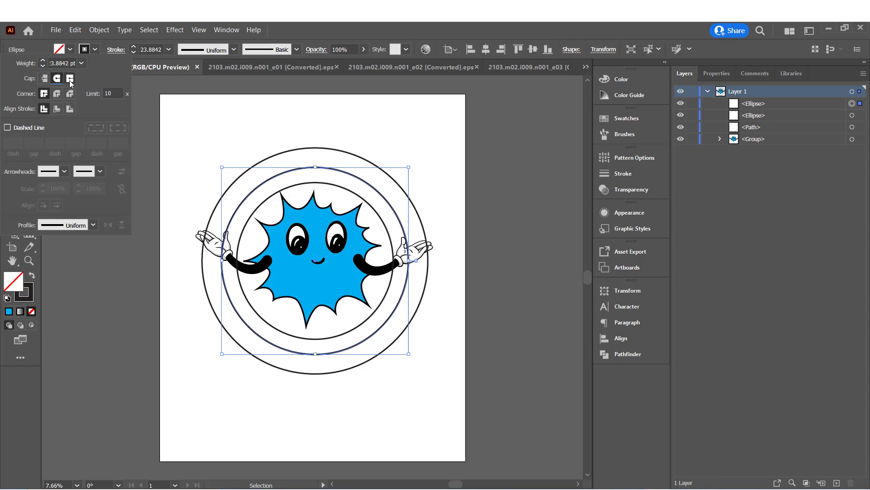
{"action": "left_click", "coordinate": [131, 47]}
{"action": "left_click", "coordinate": [132, 46]}
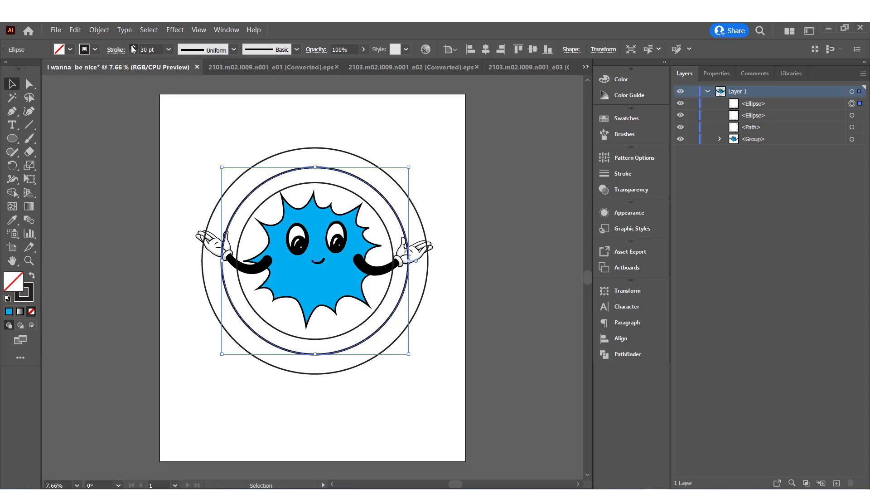
{"action": "left_click_drag", "start_coordinate": [132, 47], "coordinate": [134, 54]}
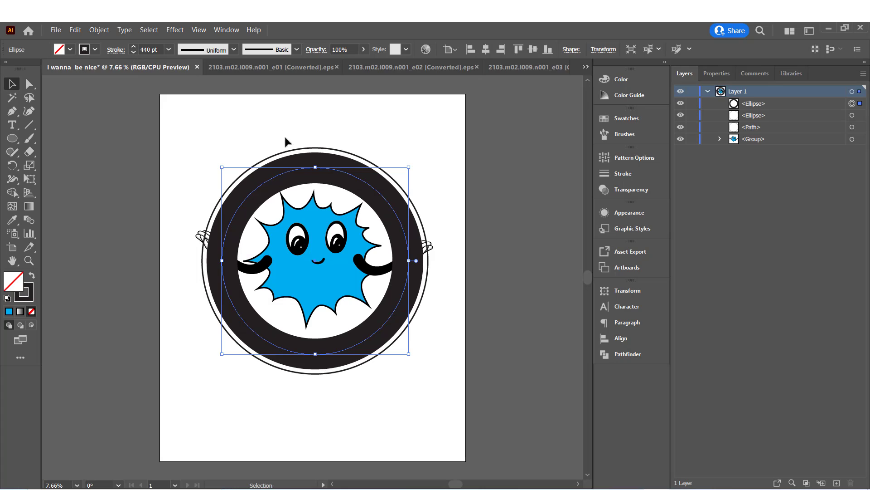
Shrink the inner circle slightly from its center to leave a narrow white gap inside the thick ring
{"action": "left_click_drag", "start_coordinate": [407, 168], "coordinate": [410, 165]}
{"action": "left_click", "coordinate": [436, 189]}
{"action": "left_click", "coordinate": [344, 338]}
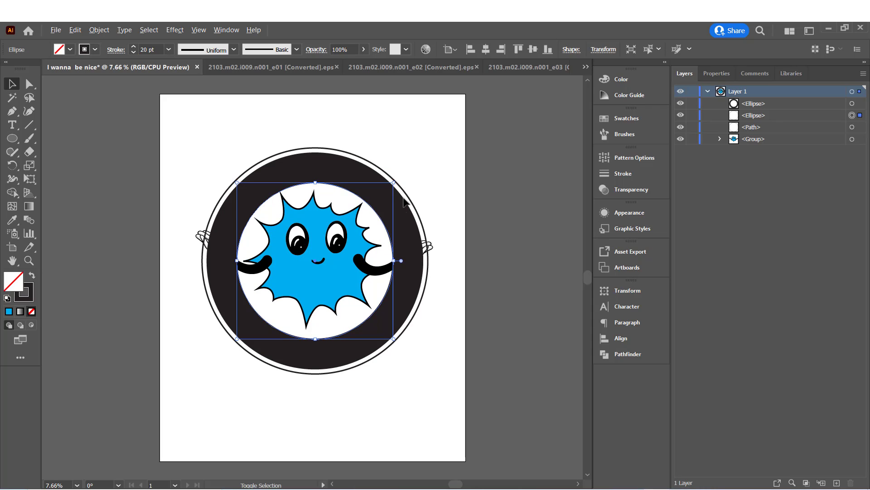
{"action": "left_click_drag", "start_coordinate": [389, 186], "coordinate": [392, 185]}
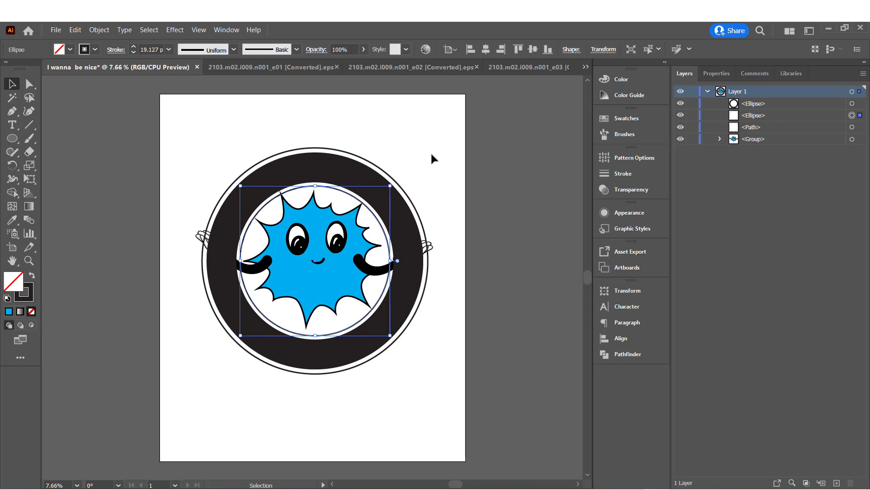
{"action": "left_click", "coordinate": [431, 155]}
Change the thick ring's stroke color to dark red
{"action": "left_click", "coordinate": [366, 177]}
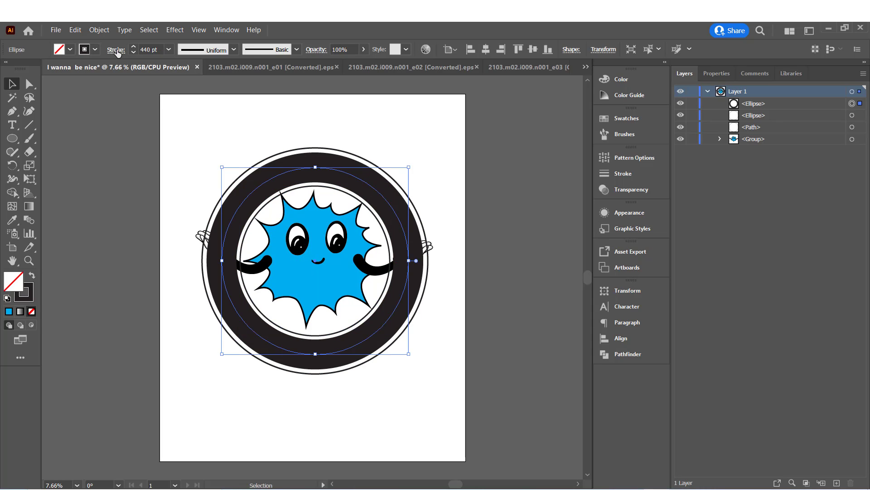
{"action": "left_click", "coordinate": [95, 50]}
{"action": "left_click", "coordinate": [88, 73]}
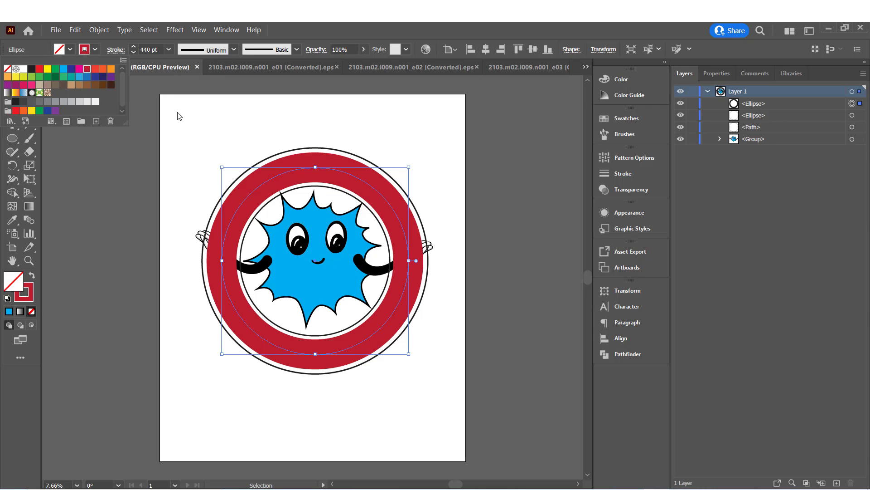
{"action": "left_click", "coordinate": [179, 115]}
Bring the character group to the front so its arms overlap the ring
{"action": "left_click", "coordinate": [317, 251]}
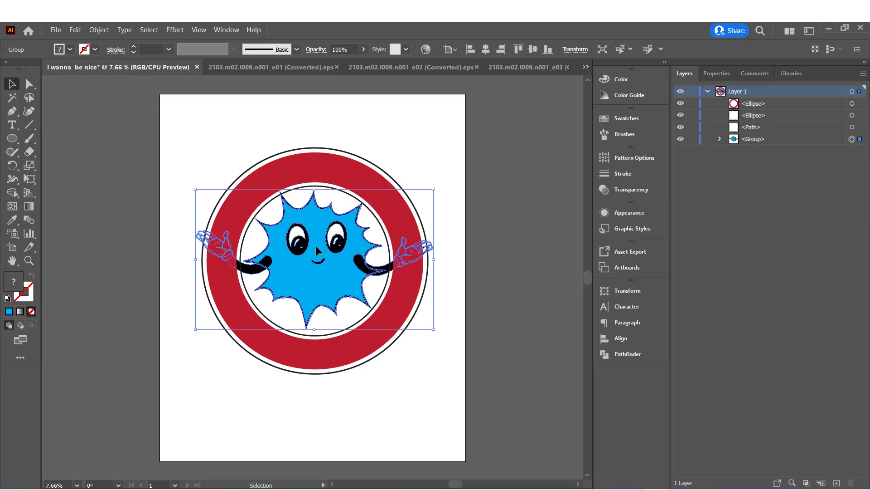
{"action": "key", "text": "ctrl+shift+bracketright"}
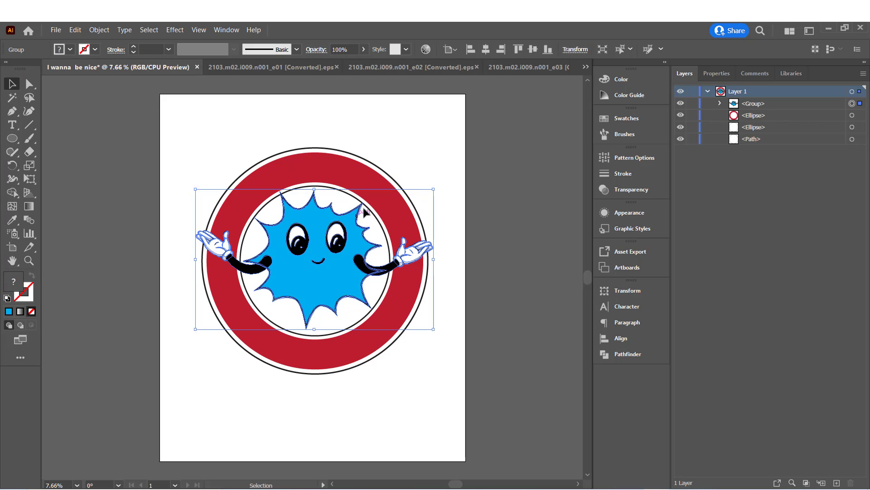
{"action": "left_click", "coordinate": [396, 130]}
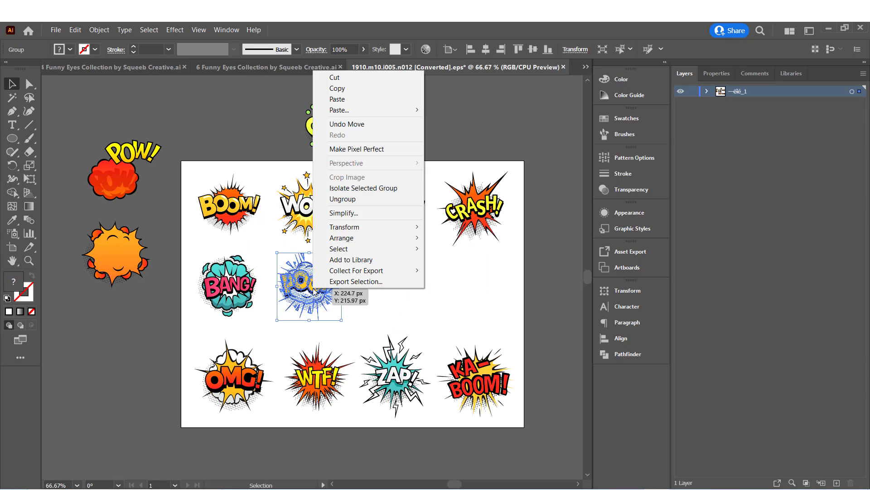
In the comic sound-effects document, pull the POOF! lettering off its cloud and move the white cloud beyond the artboard's left edge
{"action": "left_click", "coordinate": [397, 280]}
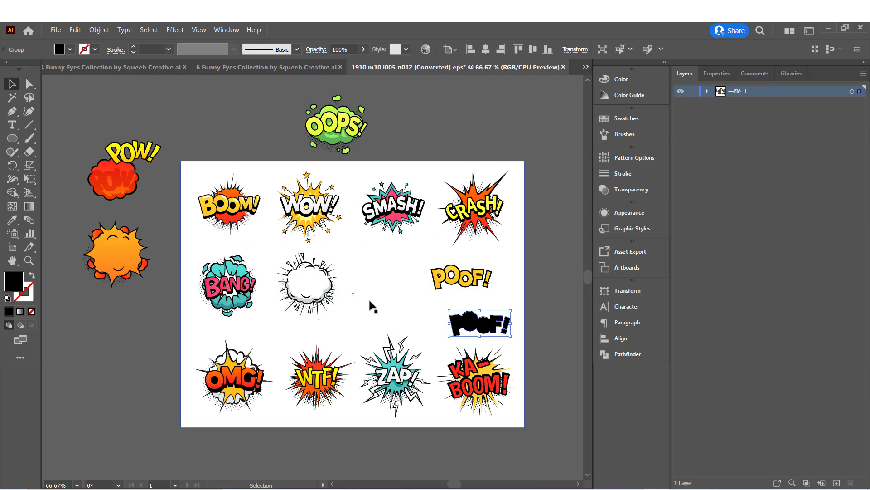
{"action": "left_click_drag", "start_coordinate": [316, 291], "coordinate": [109, 396]}
{"action": "right_click", "coordinate": [149, 336]}
{"action": "left_click", "coordinate": [176, 231]}
{"action": "left_click", "coordinate": [112, 403]}
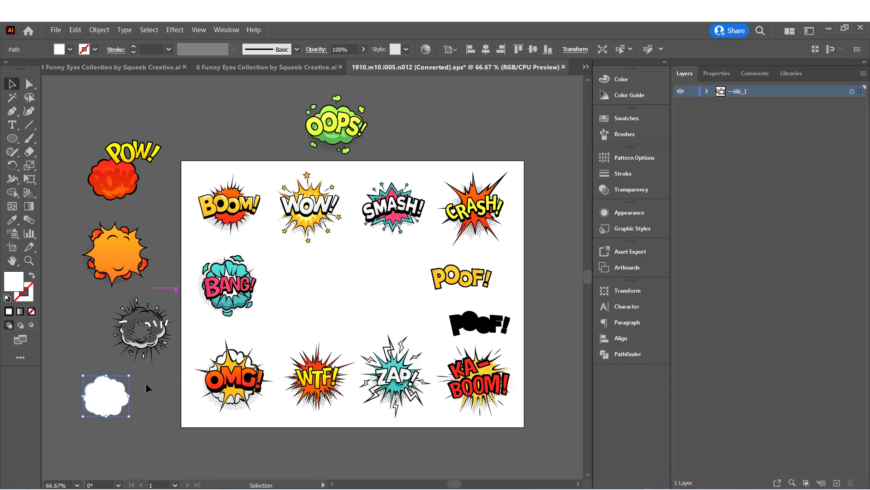
{"action": "key", "text": "ctrl+z"}
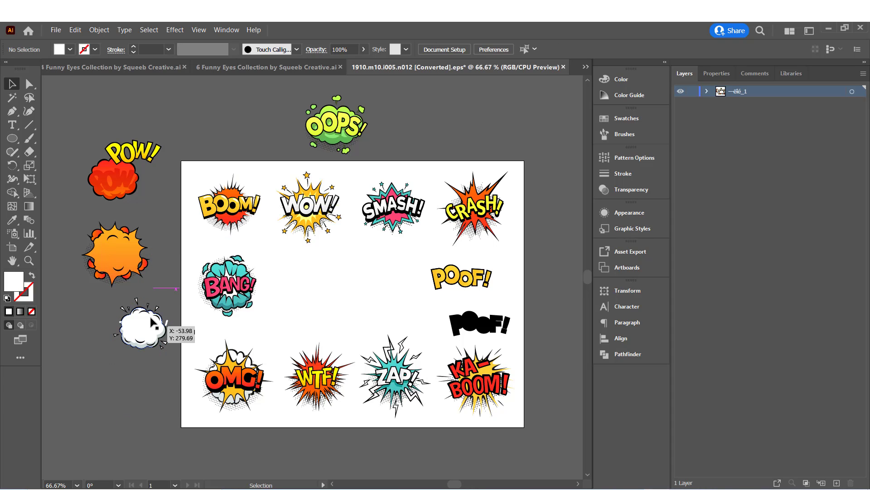
Delete the small burst strokes around the white cloud and group the remaining cloud shapes
{"action": "left_click", "coordinate": [136, 301]}
{"action": "key", "text": "Delete"}
{"action": "left_click", "coordinate": [122, 309]}
{"action": "key", "text": "Delete"}
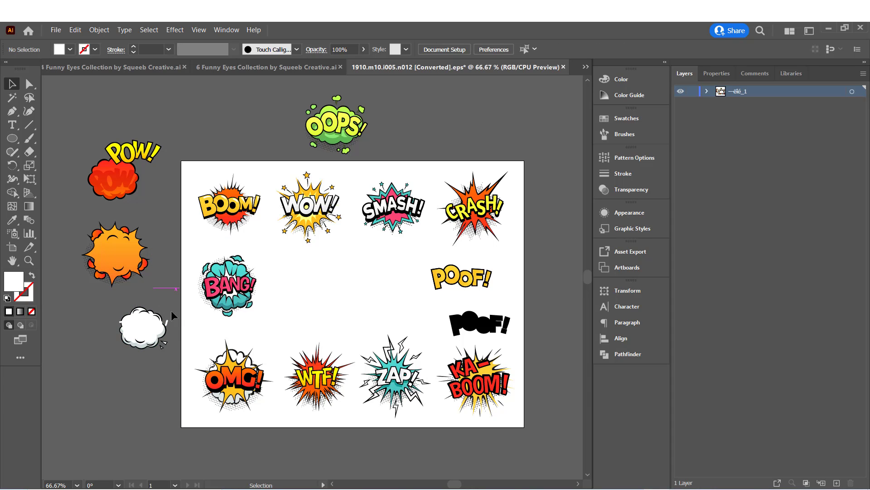
{"action": "left_click_drag", "start_coordinate": [166, 341], "coordinate": [108, 362]}
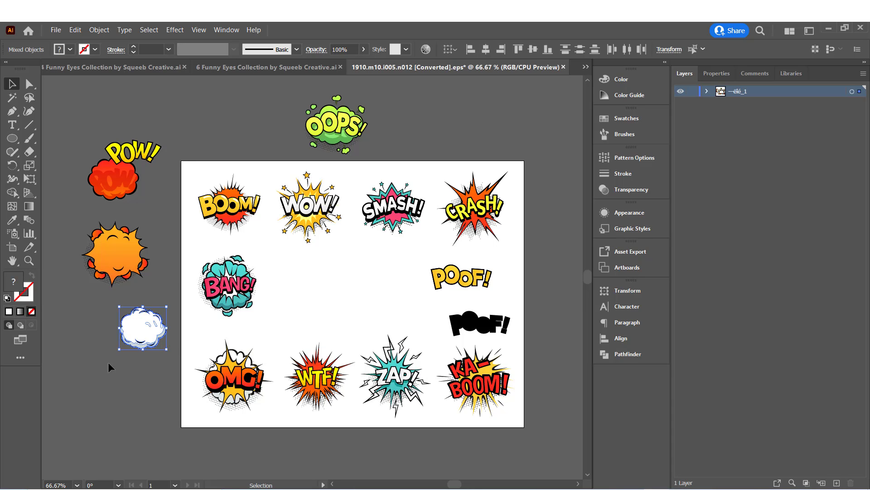
{"action": "key", "text": "ctrl+g"}
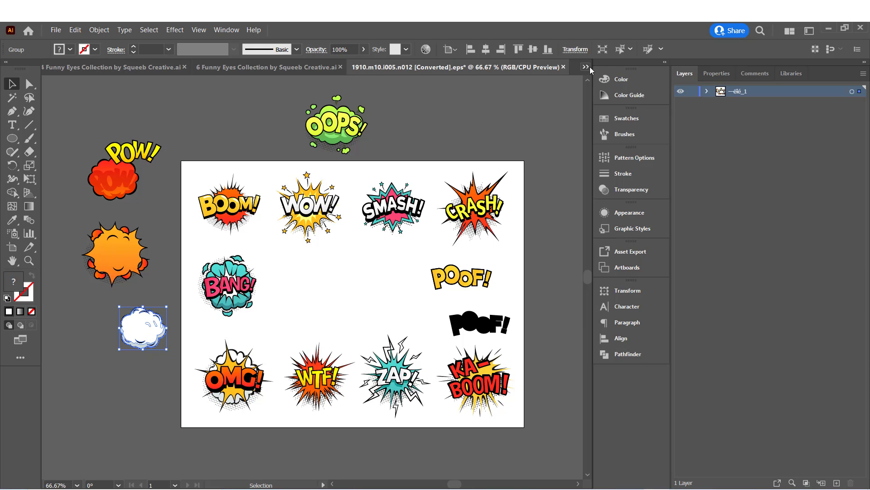
Paste the white cloud into the "I wanna be nice" document, enlarge it and position it over the badge's lower half
{"action": "left_click", "coordinate": [585, 66]}
{"action": "left_click", "coordinate": [626, 69]}
{"action": "key", "text": "ctrl+v"}
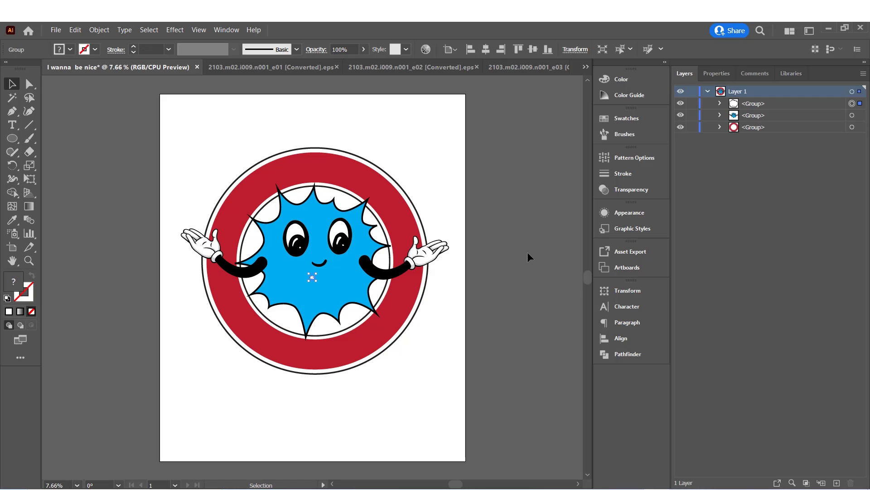
{"action": "left_click_drag", "start_coordinate": [316, 281], "coordinate": [393, 320]}
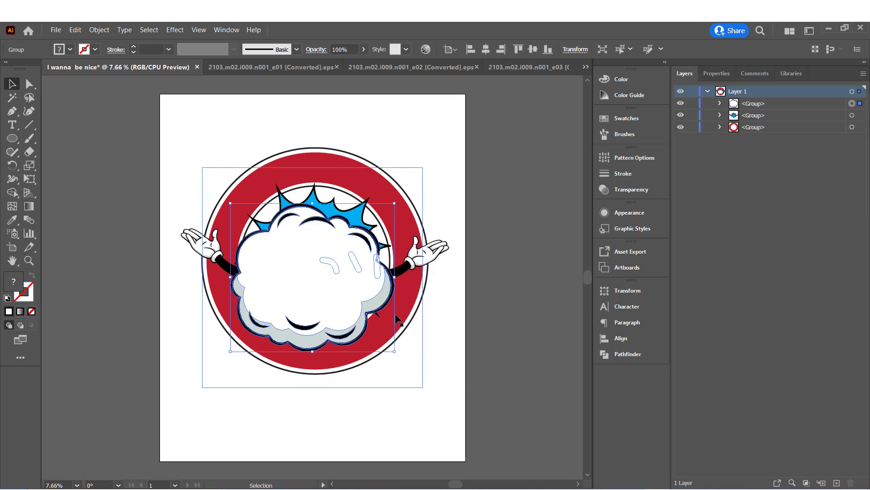
{"action": "left_click_drag", "start_coordinate": [346, 279], "coordinate": [426, 339]}
{"action": "mouse_move", "coordinate": [374, 330]}
{"action": "left_mouse_down"}
{"action": "mouse_move", "coordinate": [360, 347]}
{"action": "mouse_move", "coordinate": [372, 364]}
{"action": "left_mouse_up"}
Cut off the cloud's lower part in a straight line with the Eraser and clear the stray white marks inside the cloud
{"action": "left_click", "coordinate": [29, 152]}
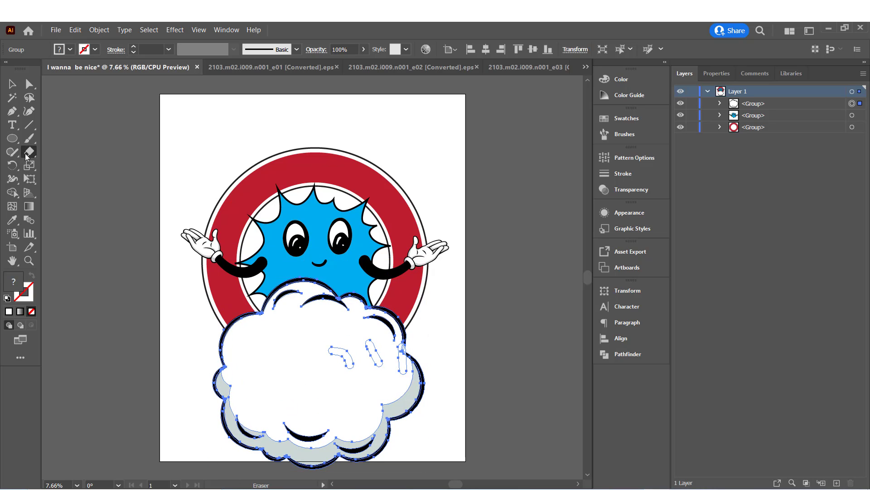
{"action": "mouse_move", "coordinate": [448, 381]}
{"action": "left_mouse_down"}
{"action": "mouse_move", "coordinate": [253, 408]}
{"action": "mouse_move", "coordinate": [194, 458]}
{"action": "left_mouse_up"}
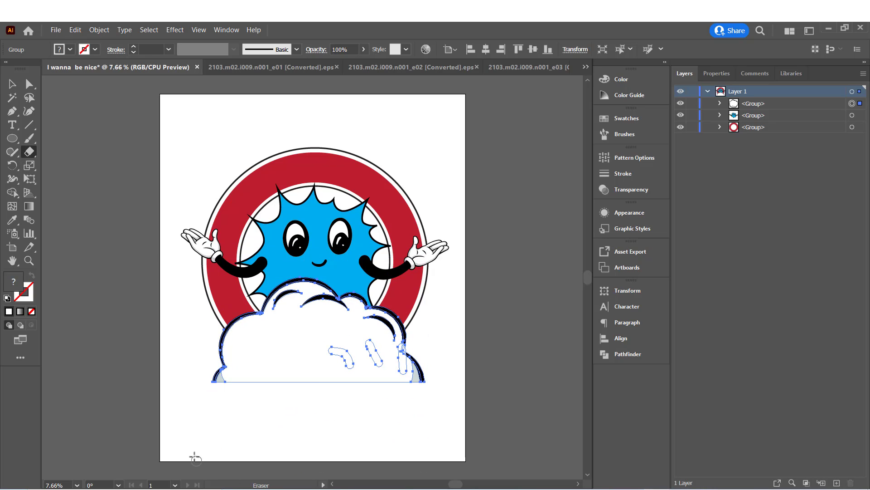
{"action": "key", "text": "v"}
{"action": "left_click", "coordinate": [351, 360]}
{"action": "double_click", "coordinate": [350, 361]}
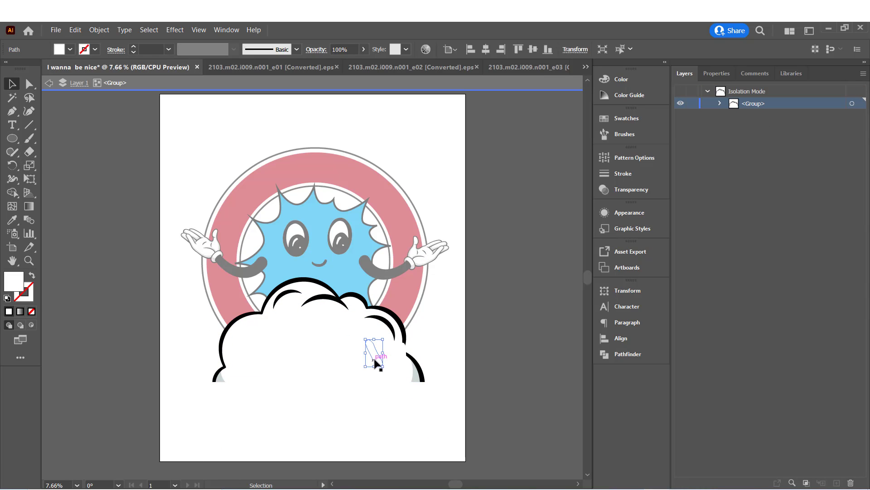
{"action": "left_click", "coordinate": [467, 366]}
Try to stretch only the cloud's black outline wider toward the right
{"action": "double_click", "coordinate": [410, 361]}
{"action": "left_click_drag", "start_coordinate": [425, 330], "coordinate": [447, 328]}
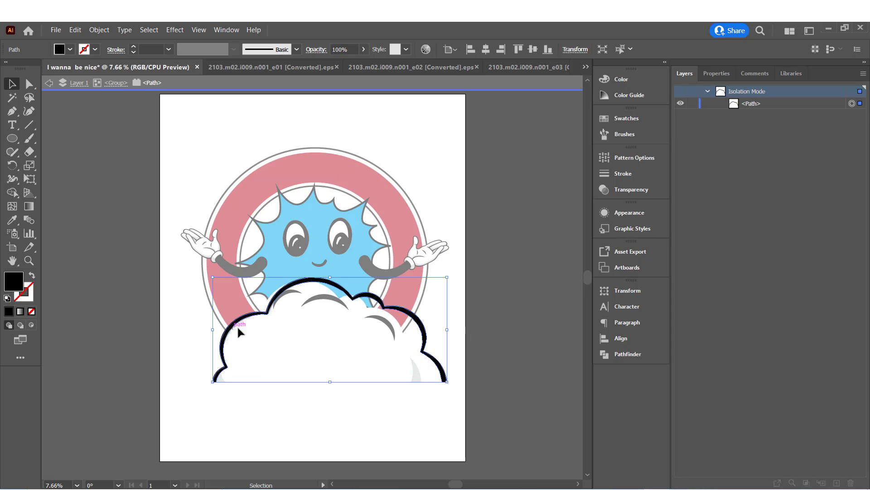
{"action": "key", "text": "ctrl+z"}
{"action": "double_click", "coordinate": [372, 431]}
Widen the whole cloud group, flatten it slightly and center it over the bottom of the ring
{"action": "left_click", "coordinate": [400, 364]}
{"action": "left_click_drag", "start_coordinate": [212, 329], "coordinate": [189, 330]}
{"action": "left_click_drag", "start_coordinate": [307, 277], "coordinate": [311, 290]}
{"action": "left_click_drag", "start_coordinate": [425, 335], "coordinate": [430, 335]}
{"action": "left_click_drag", "start_coordinate": [320, 355], "coordinate": [340, 347]}
{"action": "left_click", "coordinate": [408, 447]}
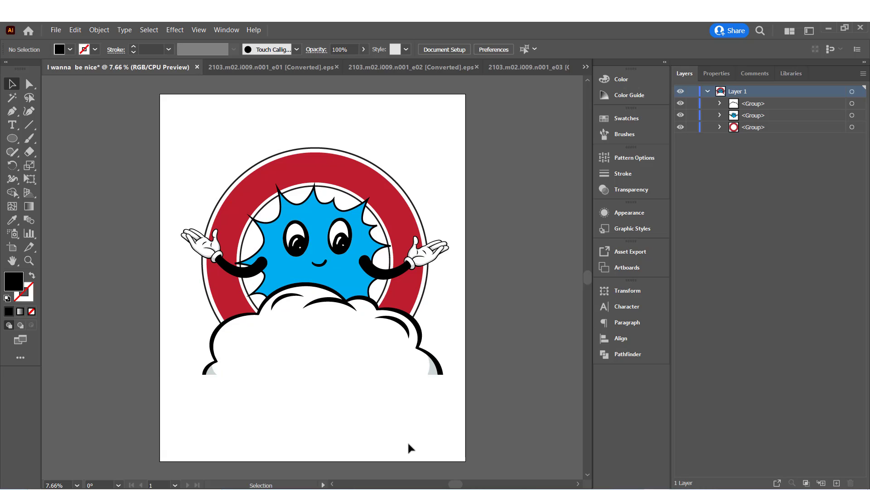
Add the text "I WANNA BE" at 300 pt near the top of the artboard
{"action": "left_click", "coordinate": [12, 125]}
{"action": "left_click", "coordinate": [186, 117]}
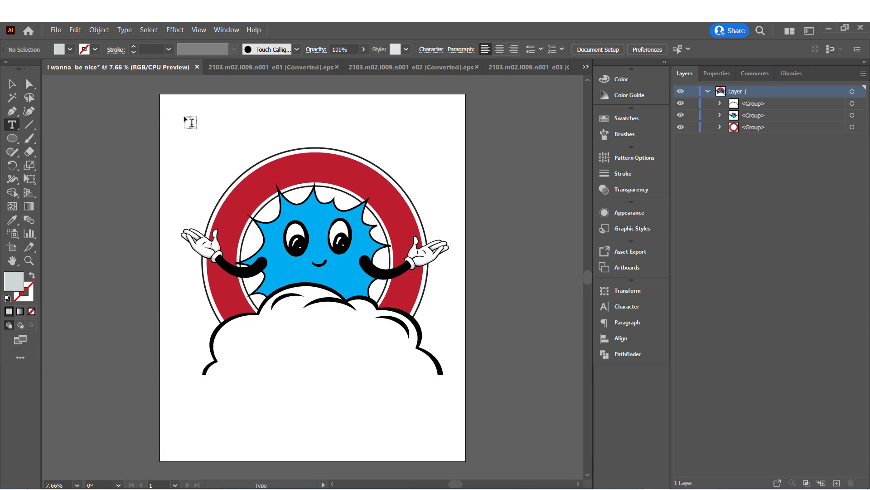
{"action": "type", "text": "300"}
{"action": "key", "text": "Return"}
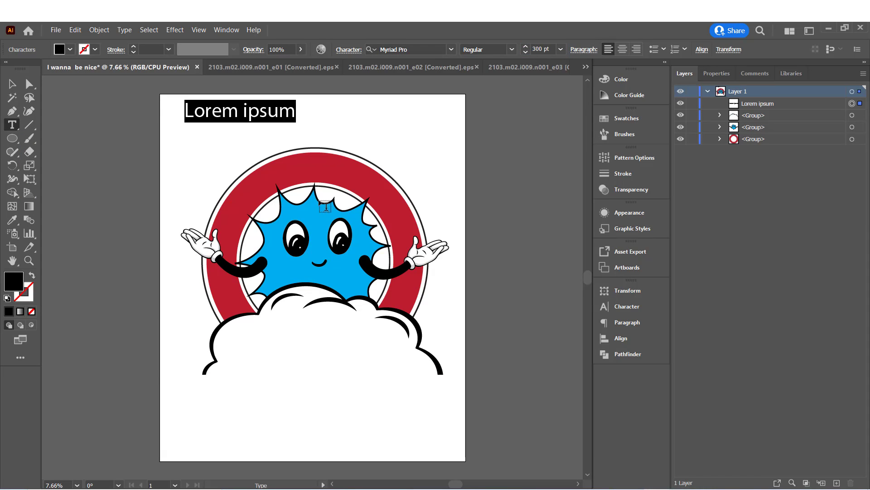
{"action": "triple_click", "coordinate": [245, 115]}
{"action": "type", "text": "I WANNA BE"}
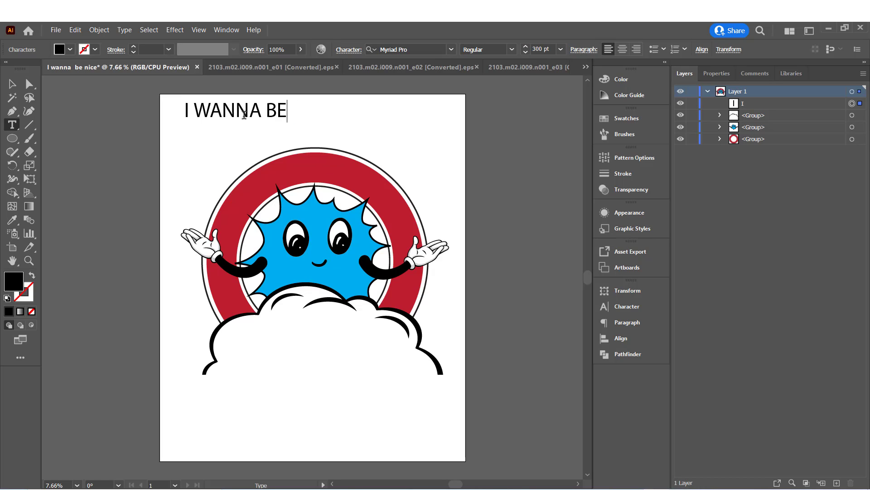
Enlarge the "I WANNA BE" text above the ring and change its font to Arial Rounded MT Bold
{"action": "left_click", "coordinate": [13, 83]}
{"action": "left_click", "coordinate": [277, 117]}
{"action": "left_click_drag", "start_coordinate": [277, 117], "coordinate": [401, 106]}
{"action": "left_click", "coordinate": [451, 50]}
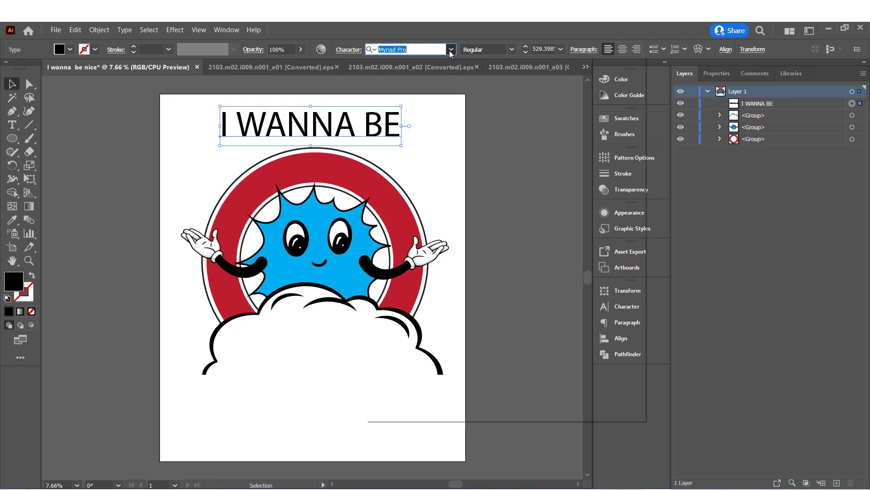
{"action": "left_click", "coordinate": [450, 50]}
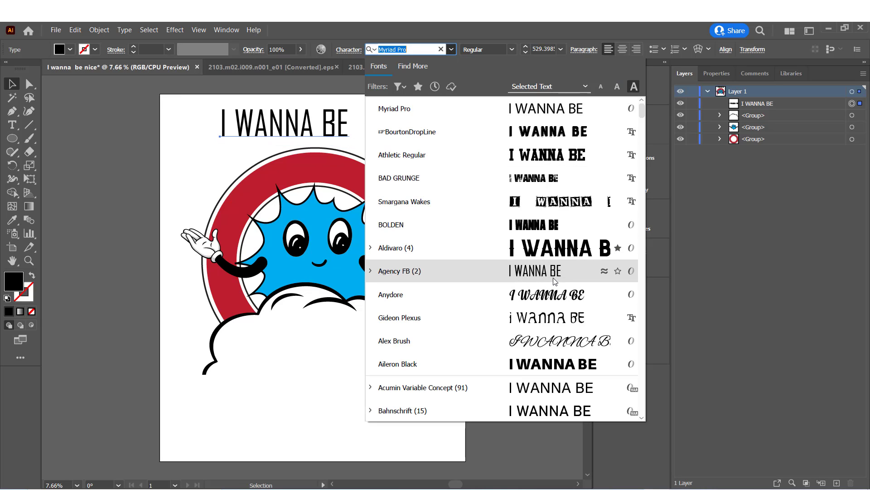
{"action": "left_click", "coordinate": [575, 113]}
{"action": "left_click_drag", "start_coordinate": [349, 116], "coordinate": [342, 116]}
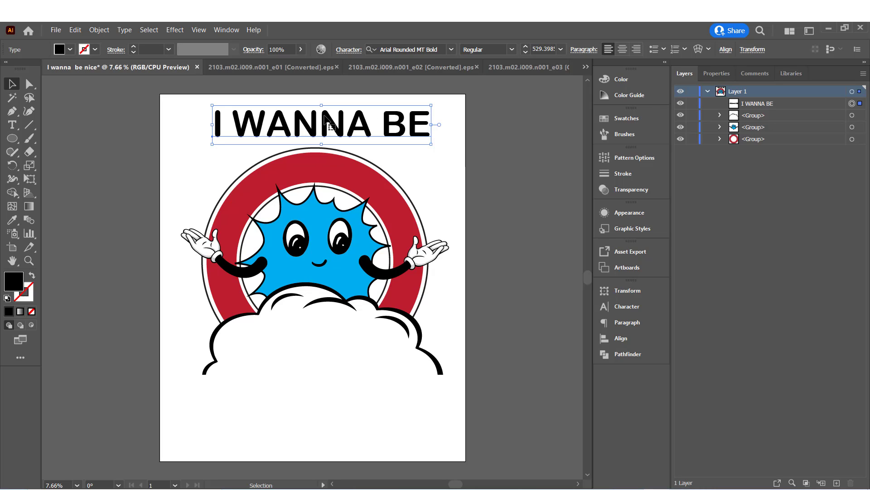
Duplicate the "I WANNA BE" text upward, off the top of the artboard
{"action": "left_click_drag", "start_coordinate": [324, 113], "coordinate": [333, 69], "text": "alt"}
{"action": "scroll", "coordinate": [460, 157], "scroll_direction": "up", "scroll_amount": 1}
{"action": "scroll", "coordinate": [369, 164], "scroll_direction": "up", "scroll_amount": 3}
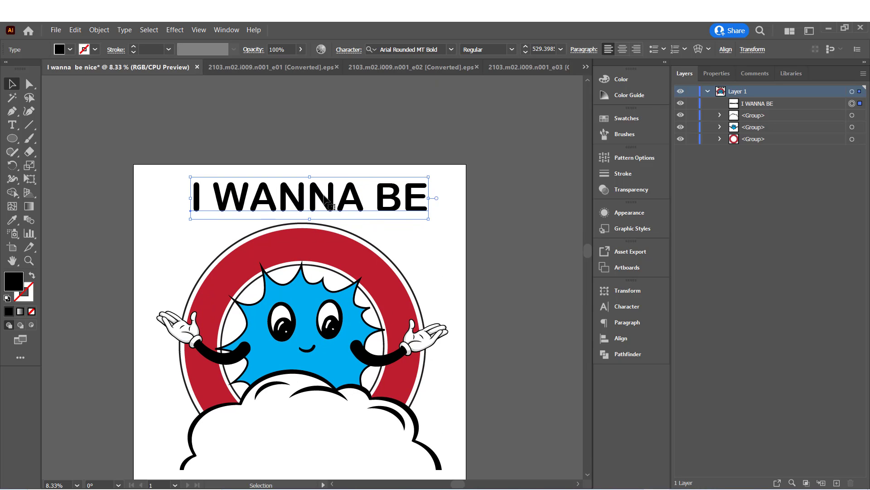
{"action": "left_click_drag", "start_coordinate": [313, 198], "coordinate": [302, 150], "text": "alt"}
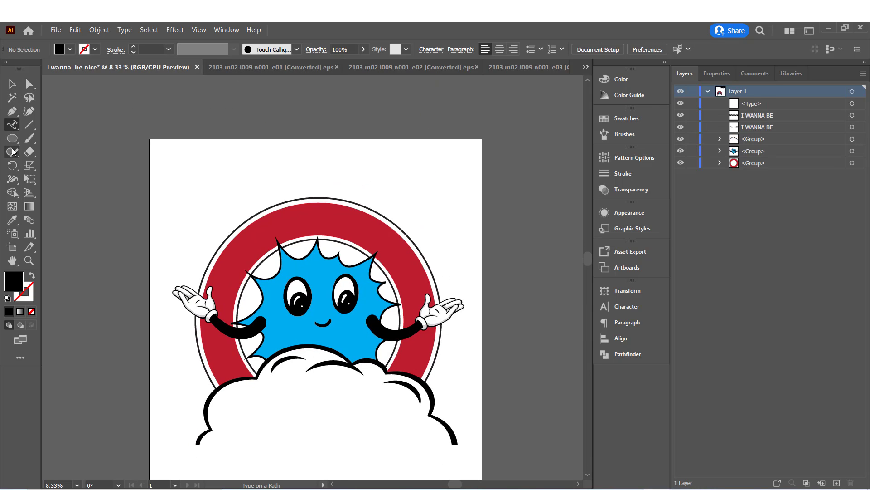
Draw an arched path over the top of the ring with the Pen tool and swap its fill and stroke
{"action": "left_click", "coordinate": [12, 111]}
{"action": "left_click", "coordinate": [205, 238]}
{"action": "left_click_drag", "start_coordinate": [426, 239], "coordinate": [545, 363]}
{"action": "left_click", "coordinate": [13, 84]}
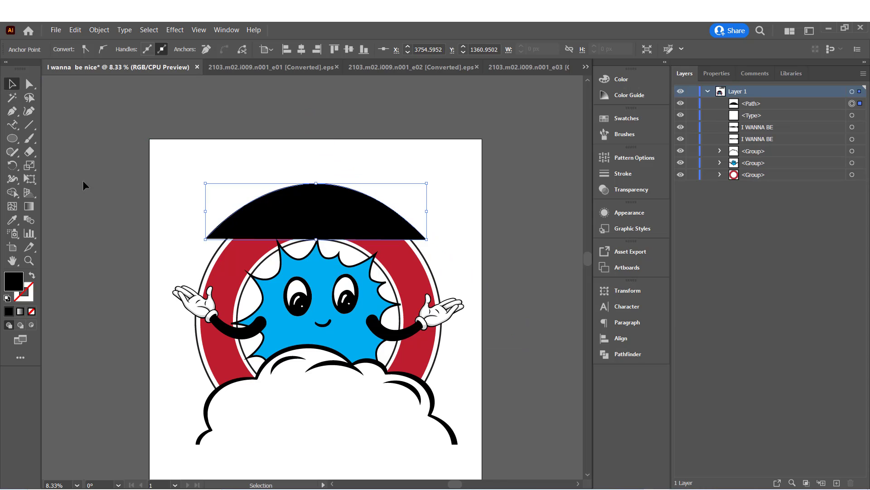
{"action": "left_click", "coordinate": [32, 275]}
Set "I WANNA BE" as type along the arched path, centered across the path's full length
{"action": "left_click", "coordinate": [12, 124]}
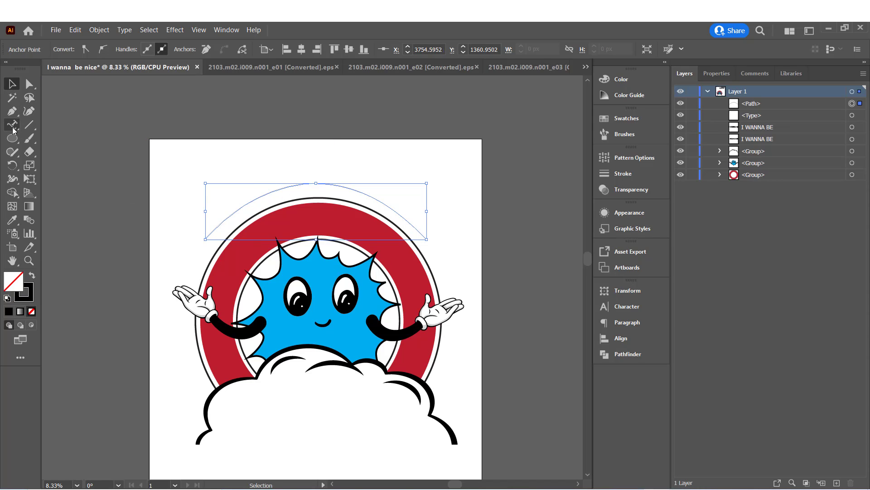
{"action": "left_click", "coordinate": [284, 187]}
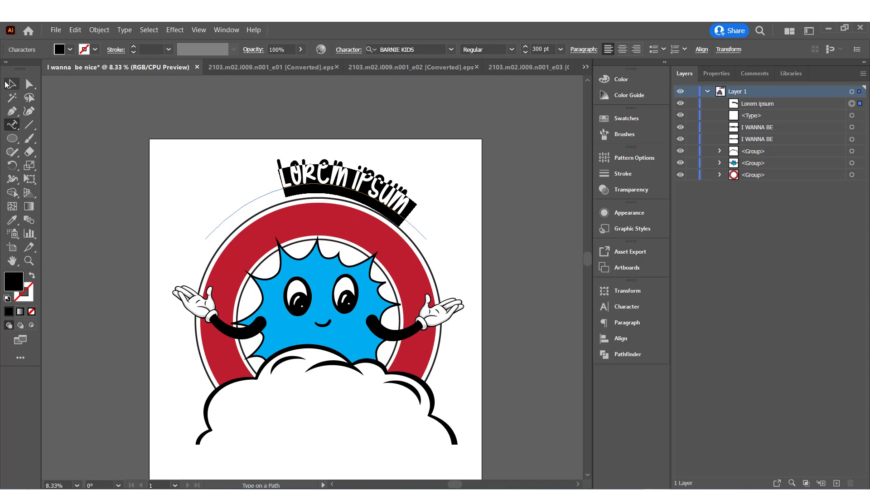
{"action": "key", "text": "ctrl+v"}
{"action": "left_click", "coordinate": [10, 84]}
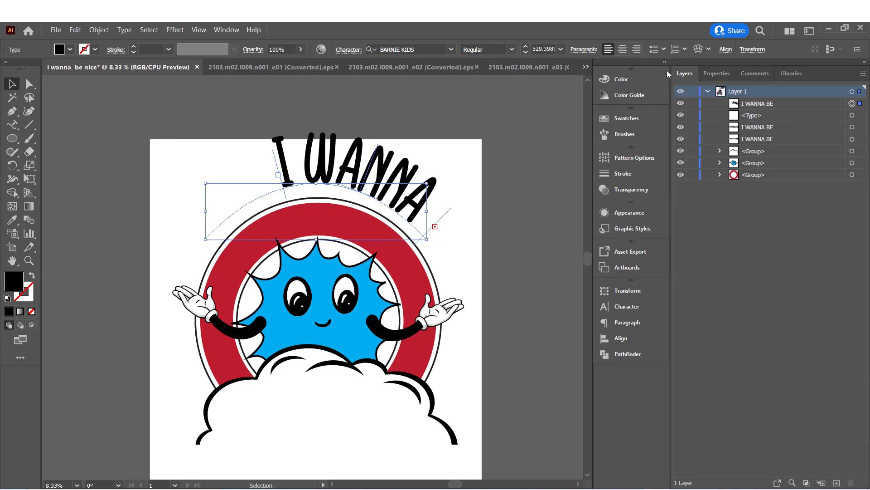
{"action": "left_click", "coordinate": [623, 49]}
{"action": "left_click_drag", "start_coordinate": [275, 162], "coordinate": [182, 211]}
{"action": "left_click", "coordinate": [332, 99]}
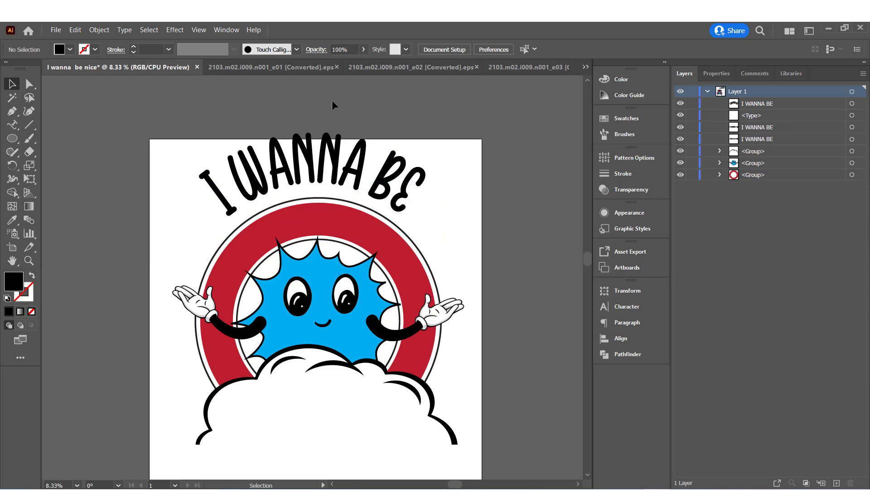
Reduce the arched text to 450 pt and nudge it slightly closer to the ring
{"action": "left_click", "coordinate": [348, 165]}
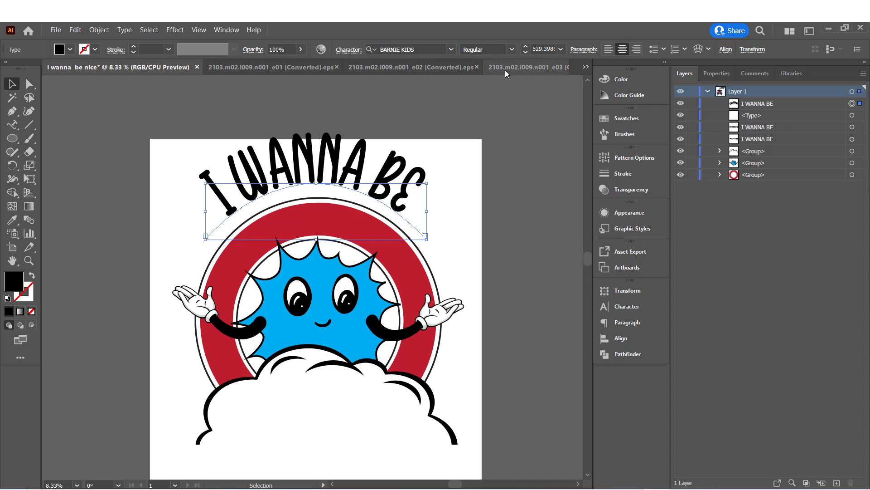
{"action": "left_click", "coordinate": [526, 52]}
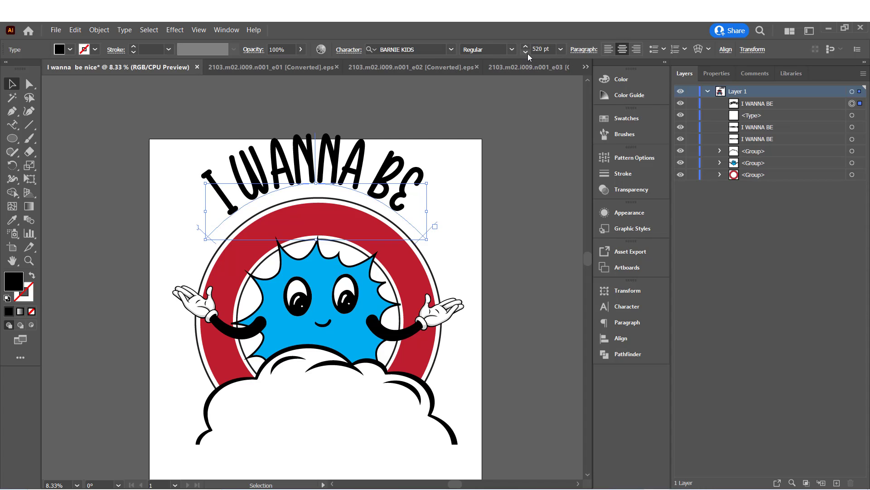
{"action": "left_click", "coordinate": [526, 52]}
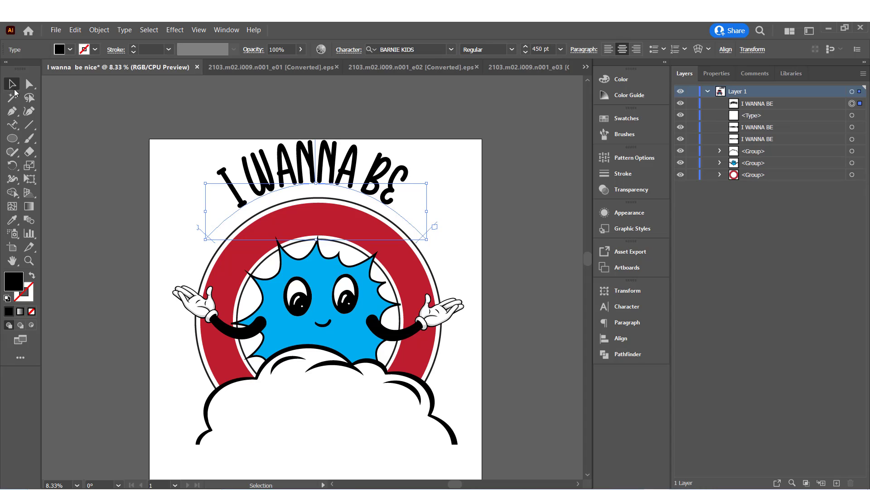
{"action": "left_click_drag", "start_coordinate": [320, 175], "coordinate": [321, 178]}
Widen the arched "I WANNA BE" lettering to a 120% horizontal scale
{"action": "left_click", "coordinate": [627, 307]}
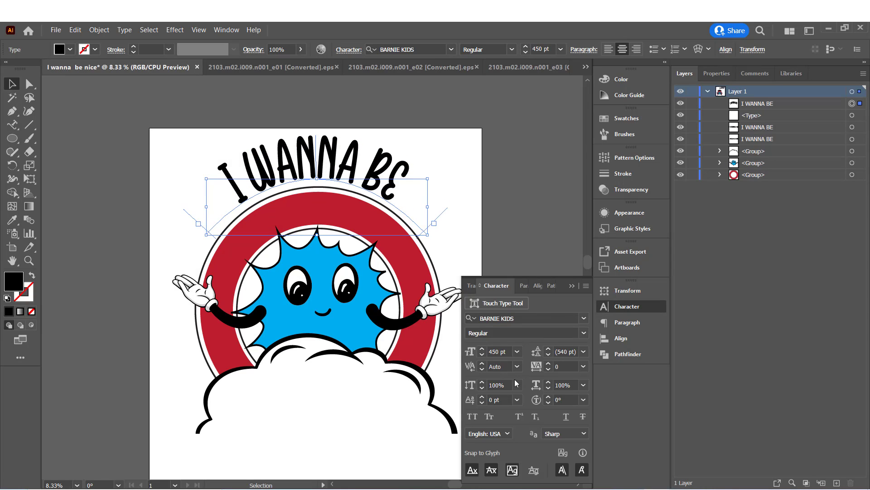
{"action": "left_click", "coordinate": [549, 383]}
{"action": "left_click", "coordinate": [533, 212]}
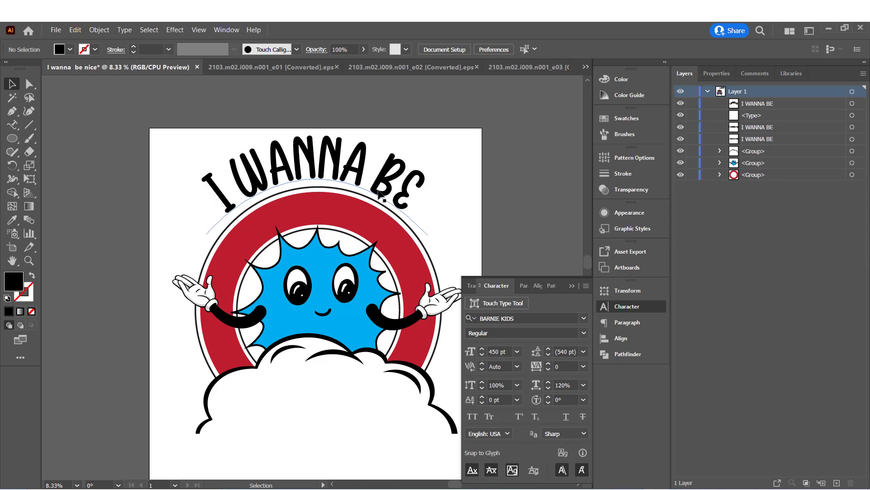
{"action": "left_click", "coordinate": [572, 286]}
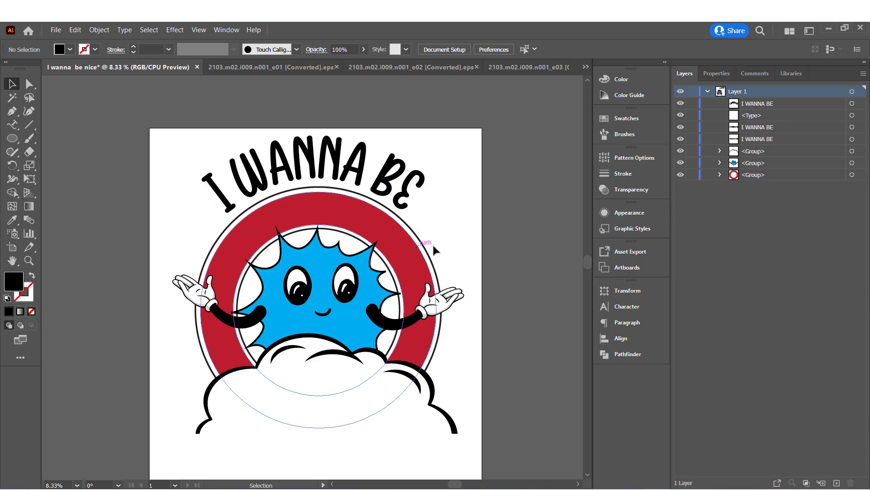
Create an unclipped opacity mask on the ring group and paste a copy of the character in place inside it
{"action": "left_click", "coordinate": [364, 289]}
{"action": "key", "text": "ctrl"}
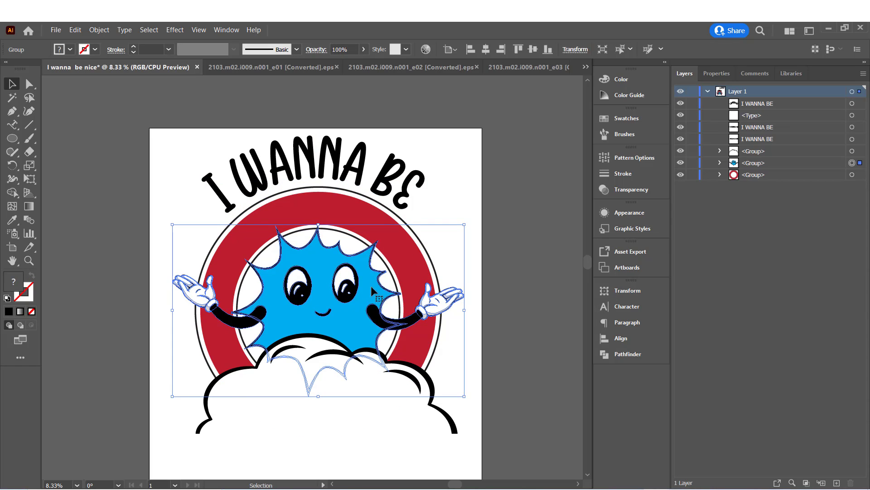
{"action": "left_click", "coordinate": [375, 211]}
{"action": "left_click", "coordinate": [627, 193]}
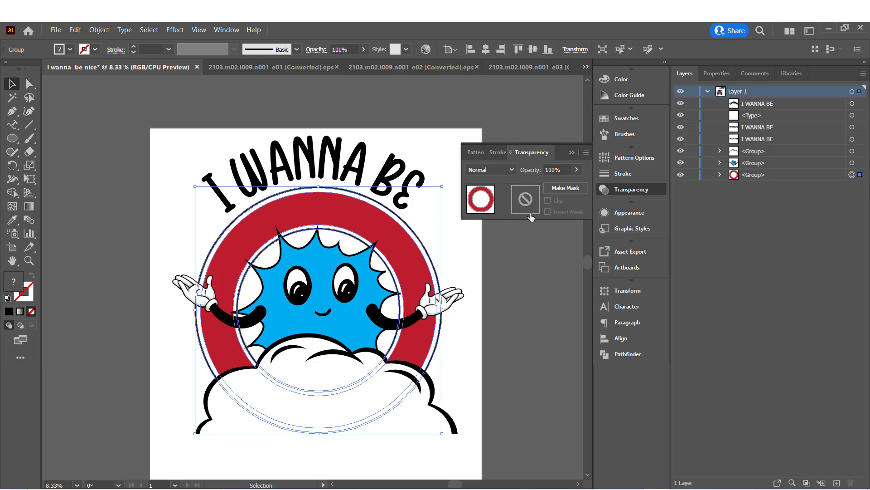
{"action": "left_click", "coordinate": [570, 189]}
{"action": "left_click", "coordinate": [548, 201]}
{"action": "left_click", "coordinate": [527, 208]}
{"action": "key", "text": "ctrl+f"}
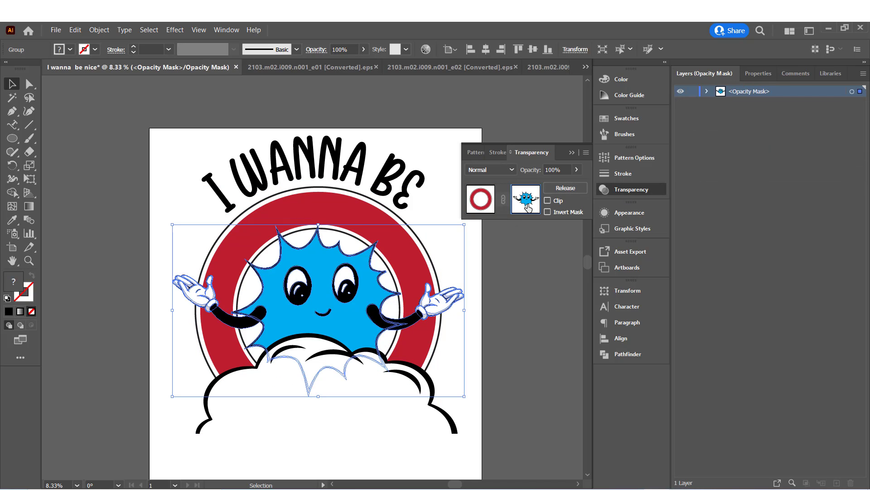
Offset the character copy's paths inside the opacity mask by 15 px with round joins
{"action": "left_click", "coordinate": [95, 31]}
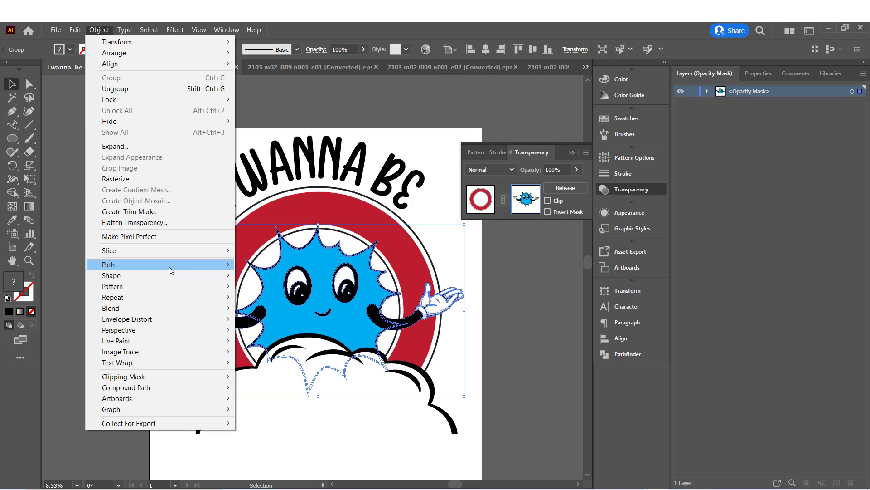
{"action": "mouse_move", "coordinate": [170, 268]}
{"action": "left_click", "coordinate": [263, 299]}
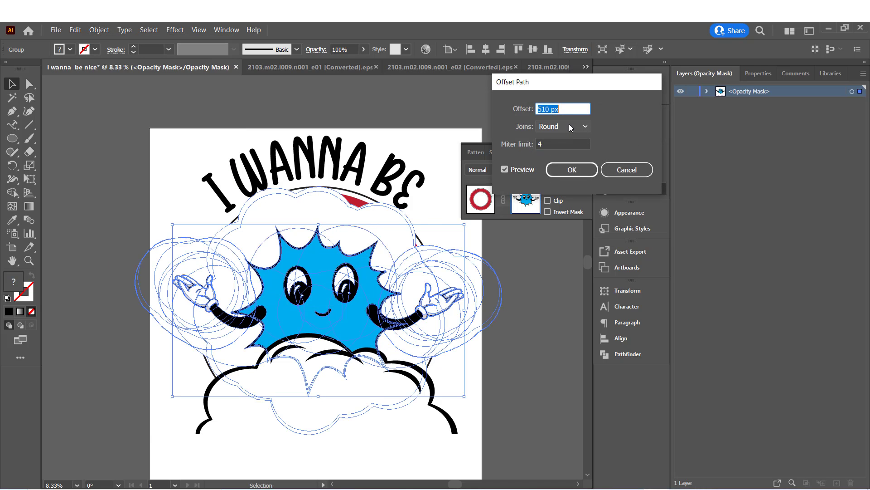
{"action": "type", "text": "10"}
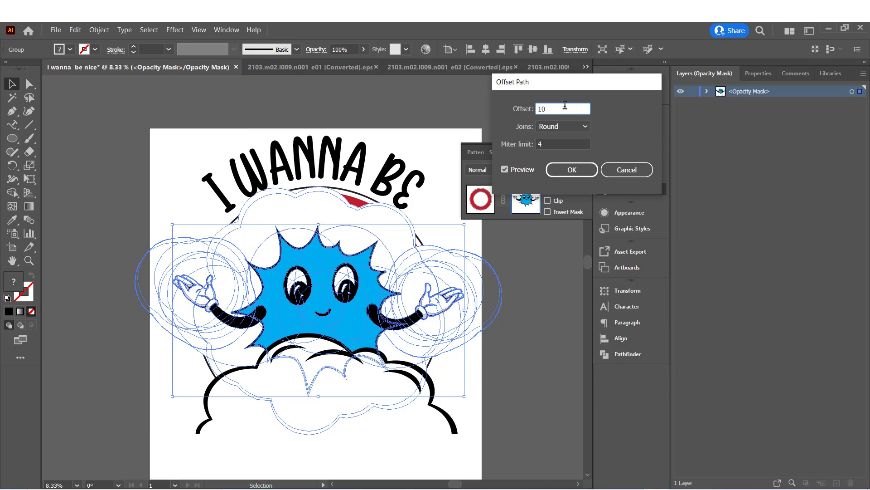
{"action": "key", "text": "Down"}
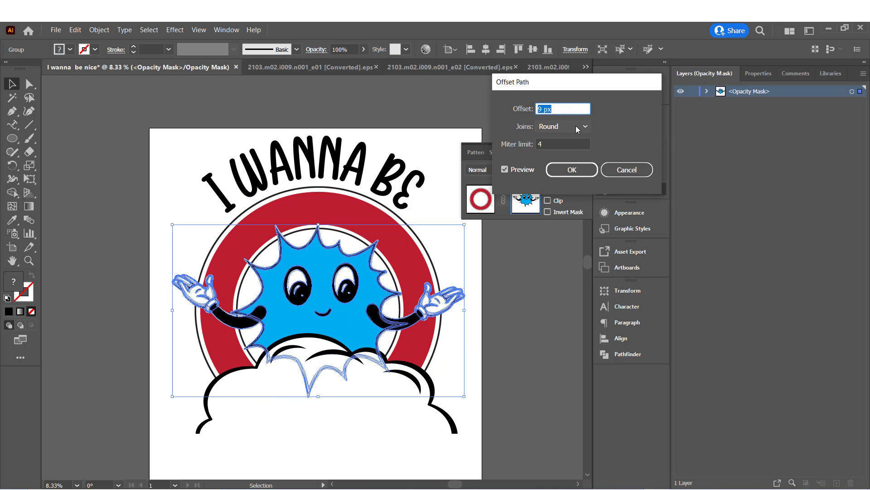
{"action": "key", "text": "Up"}
{"action": "key", "text": "Up"}
{"action": "key", "text": "Up"}
{"action": "key", "text": "Up"}
{"action": "key", "text": "Up"}
{"action": "key", "text": "Up"}
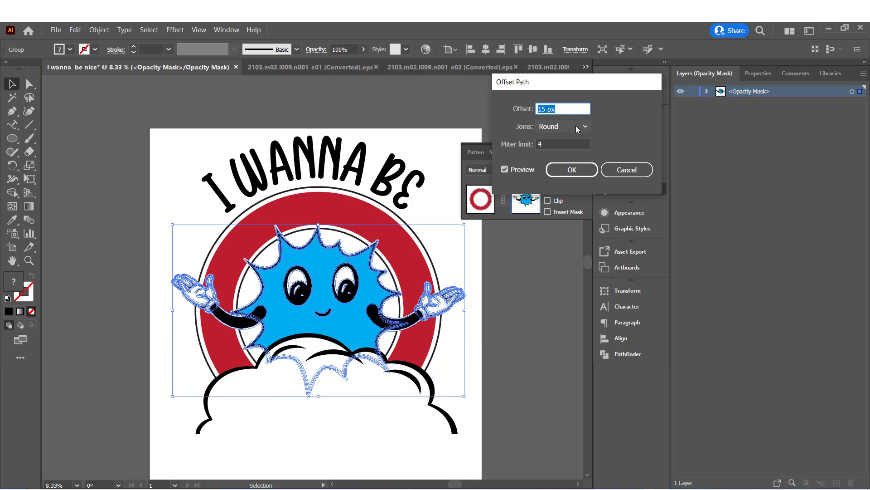
{"action": "left_click", "coordinate": [566, 174]}
Fill the offset character shapes in the mask with black, then deselect them
{"action": "left_click", "coordinate": [70, 50]}
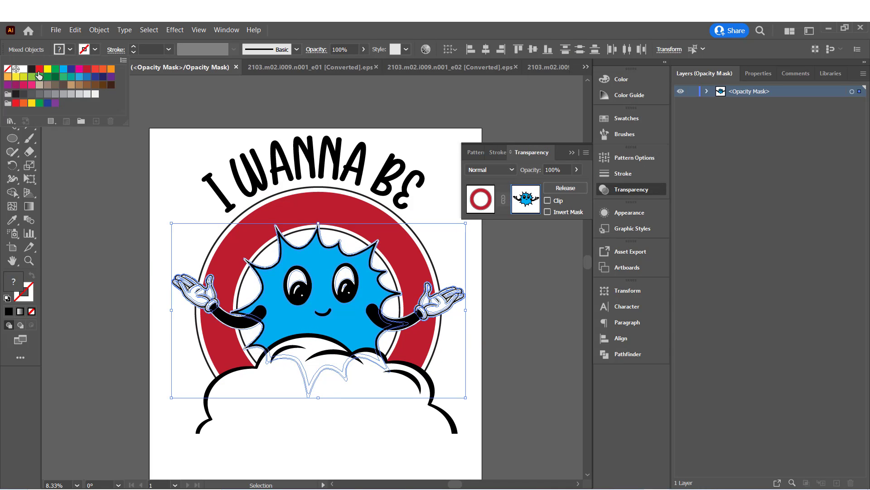
{"action": "left_click", "coordinate": [31, 69]}
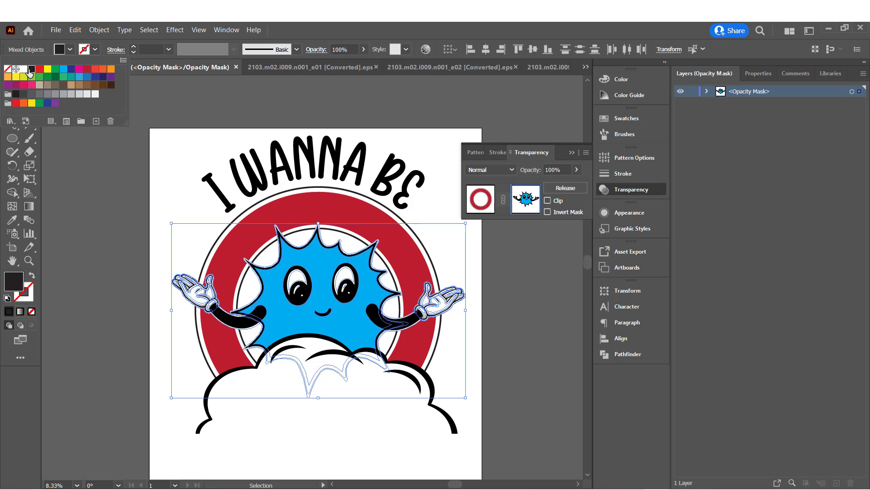
{"action": "left_click", "coordinate": [572, 153]}
{"action": "left_click", "coordinate": [492, 136]}
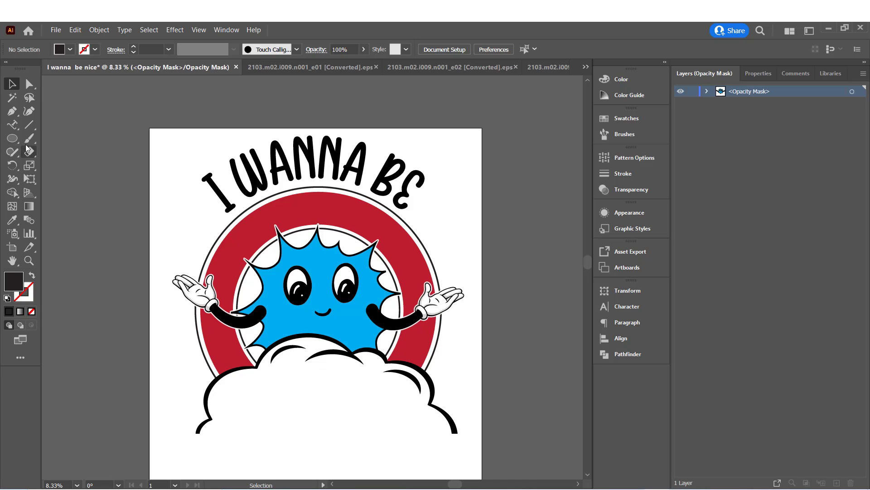
Draw an unfilled, stroked arc about 2350 px wide along the upper part of the red ring with the Pen tool
{"action": "left_click", "coordinate": [12, 111]}
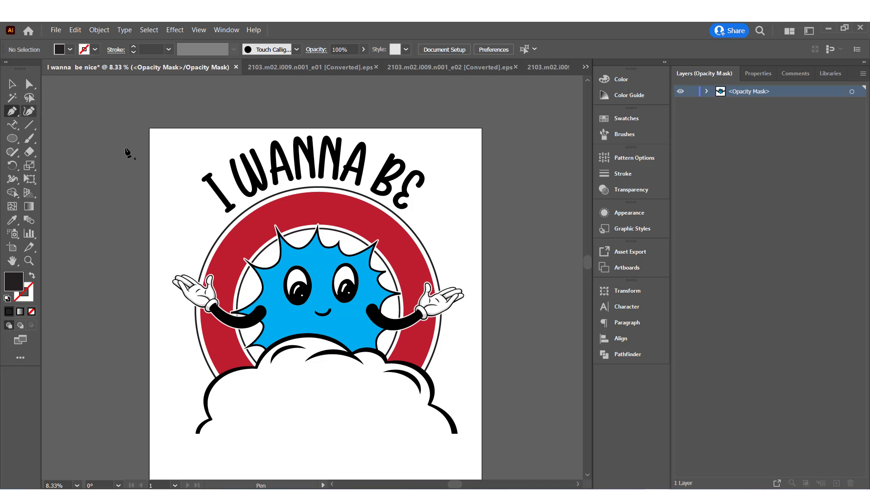
{"action": "left_click", "coordinate": [230, 253]}
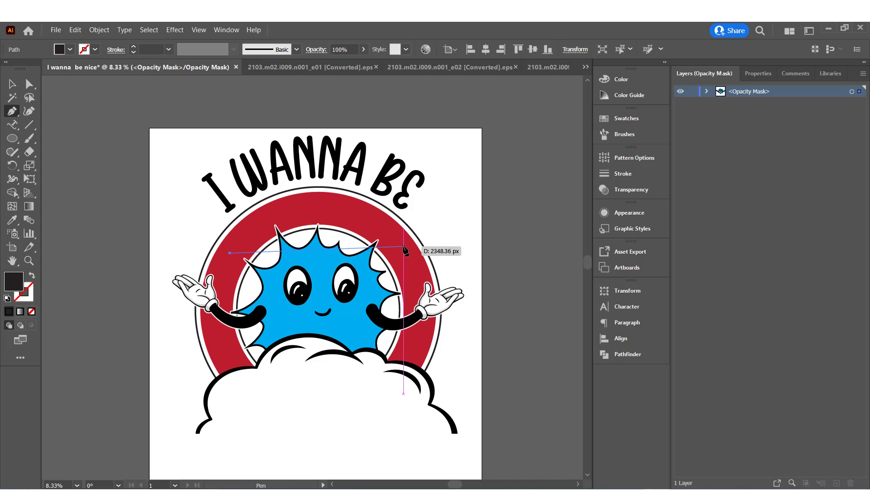
{"action": "left_click_drag", "start_coordinate": [403, 253], "coordinate": [488, 350]}
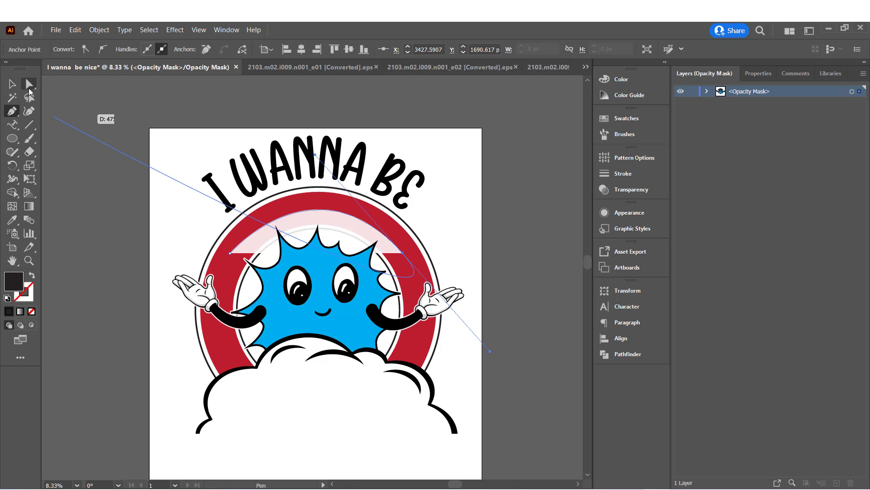
{"action": "left_click", "coordinate": [12, 84]}
{"action": "left_click", "coordinate": [32, 275]}
Set "nice" as type along the ring's arc and extend the text start back to the path's beginning
{"action": "left_click", "coordinate": [10, 127]}
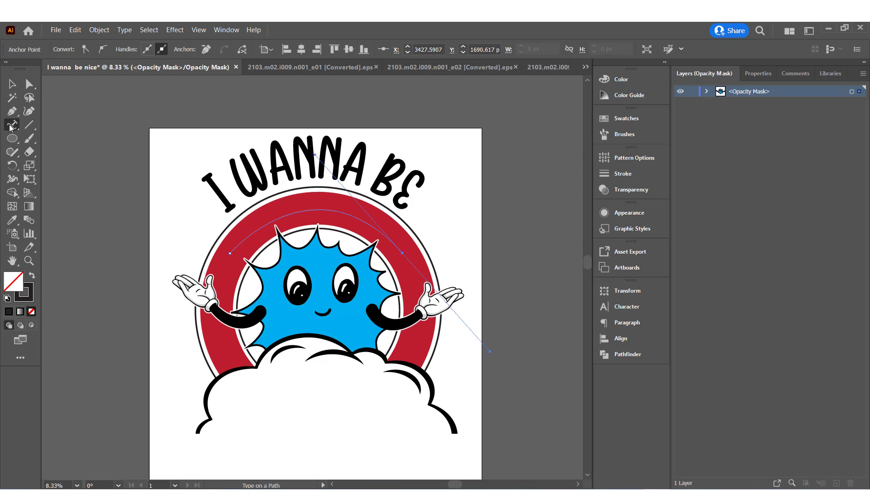
{"action": "left_click", "coordinate": [280, 216]}
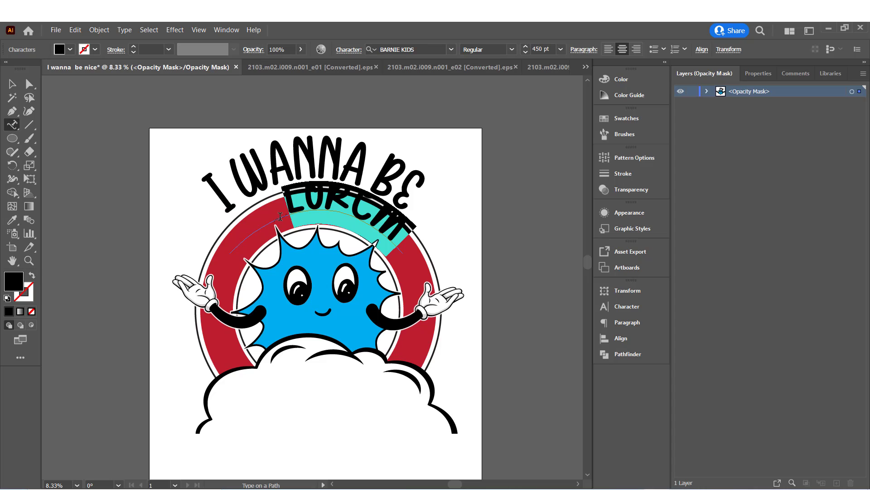
{"action": "type", "text": "nice"}
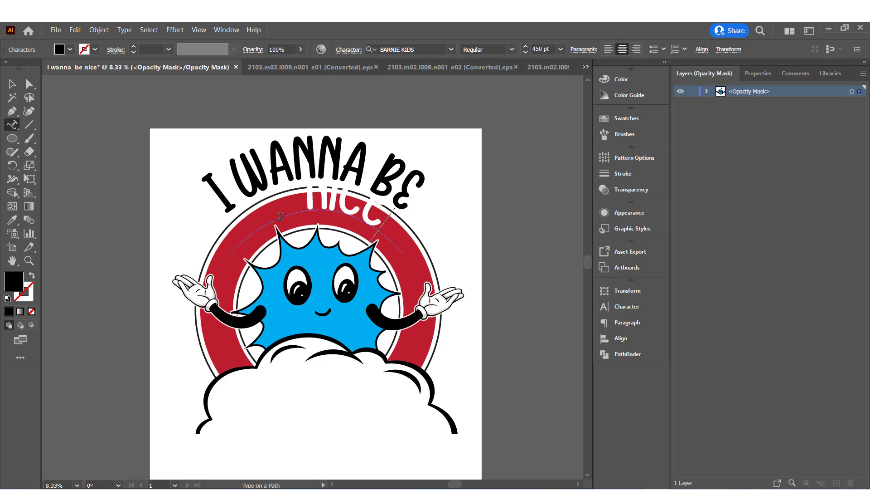
{"action": "left_click", "coordinate": [12, 84]}
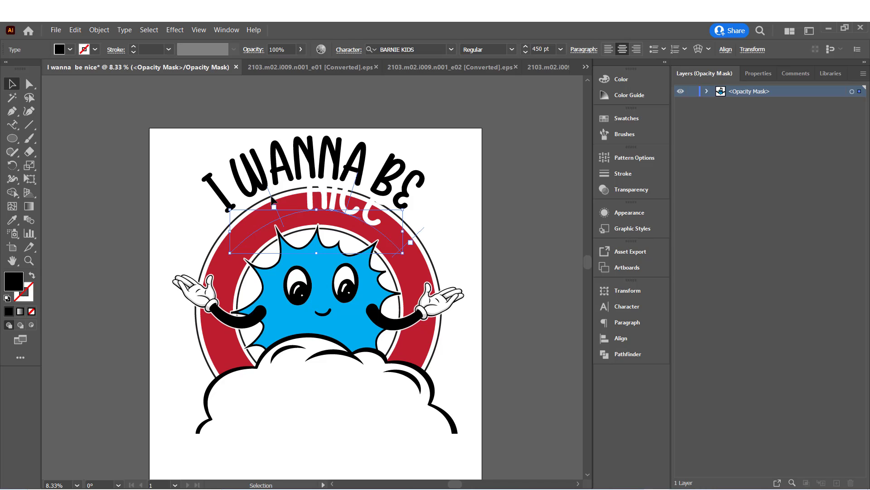
{"action": "left_click_drag", "start_coordinate": [272, 198], "coordinate": [225, 200]}
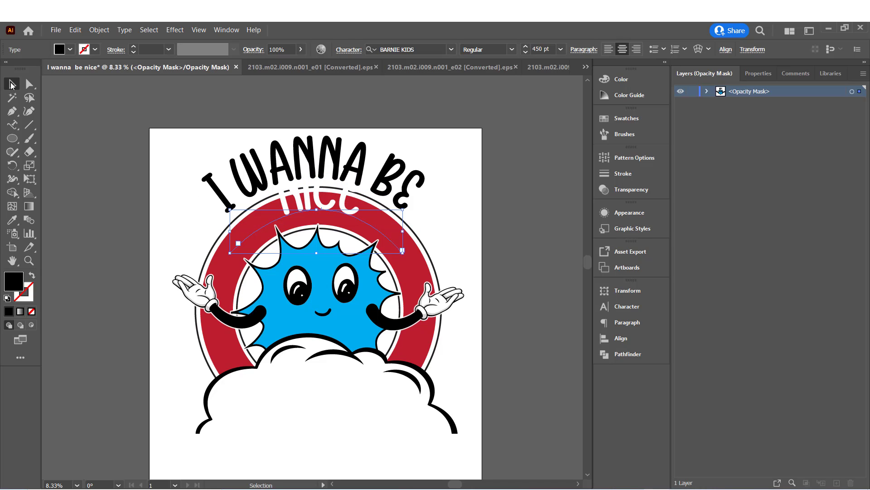
Reduce the word on the arc to 280 pt and move it down into the red band of the ring
{"action": "left_click", "coordinate": [526, 52]}
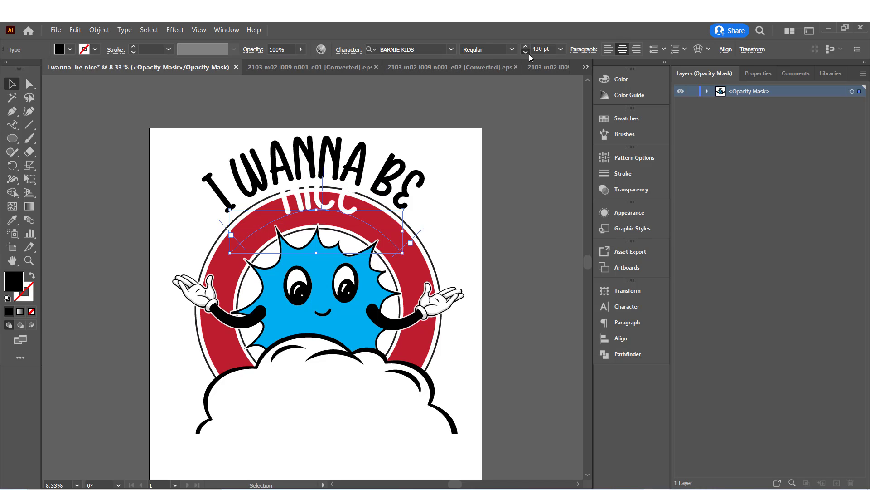
{"action": "left_click_drag", "start_coordinate": [324, 203], "coordinate": [316, 211]}
{"action": "key", "text": "ctrl+z"}
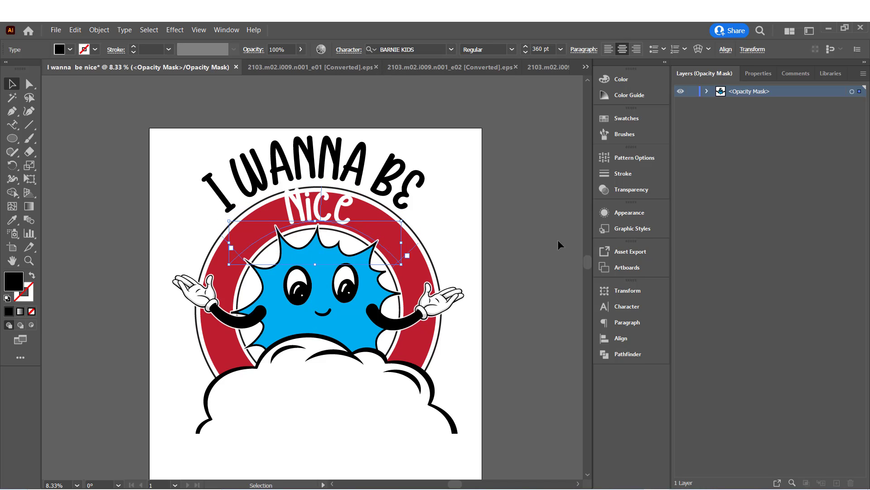
{"action": "left_click", "coordinate": [526, 53]}
{"action": "left_click", "coordinate": [526, 53]}
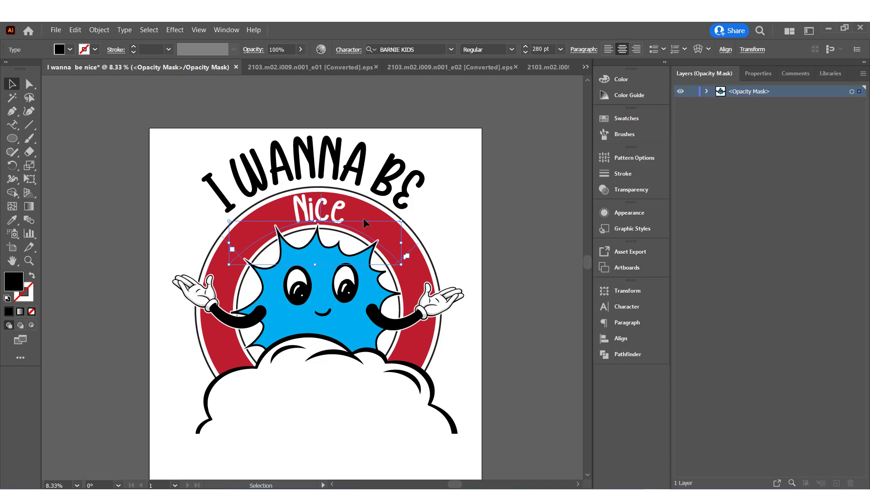
Retype the word on the ring in capitals as "NICE"
{"action": "key", "text": "t"}
{"action": "double_click", "coordinate": [339, 215]}
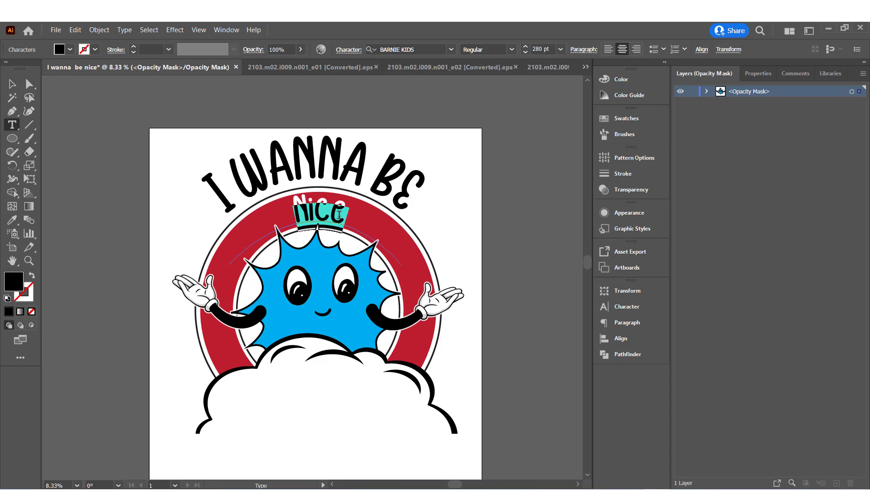
{"action": "type", "text": "NICE"}
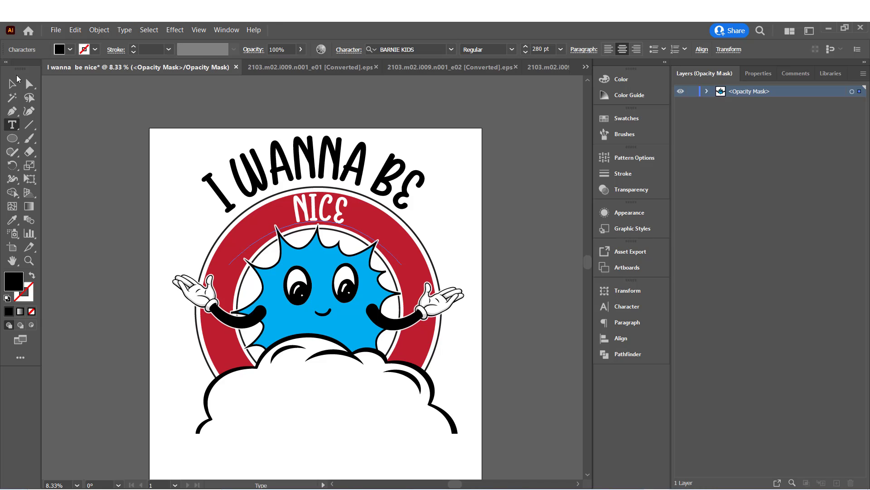
{"action": "left_click", "coordinate": [14, 83]}
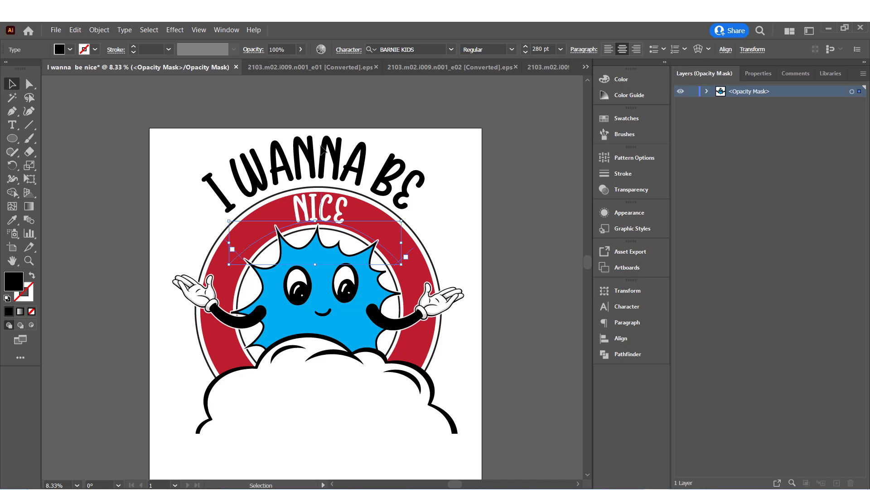
{"action": "left_click", "coordinate": [427, 168]}
Cut the "NICE" text out of the opacity mask, return to the main artwork and paste it in front there
{"action": "scroll", "coordinate": [454, 154], "scroll_direction": "up", "scroll_amount": 5}
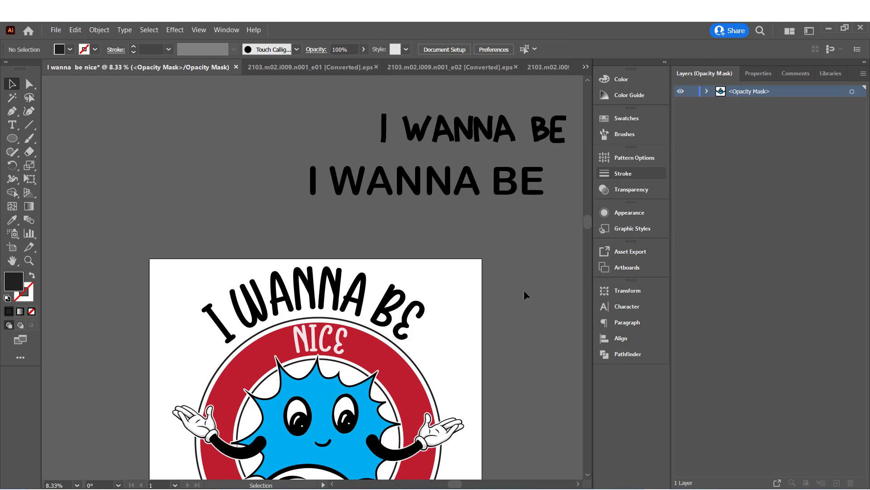
{"action": "left_click", "coordinate": [316, 347]}
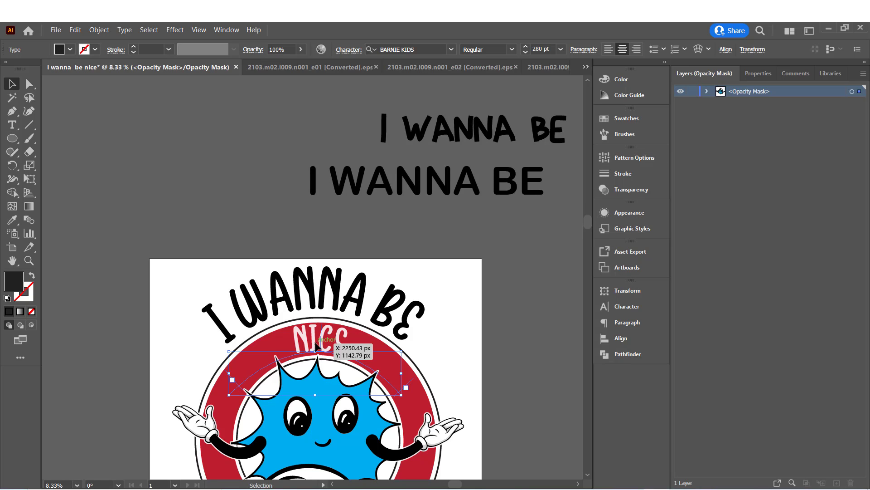
{"action": "left_click", "coordinate": [460, 352]}
{"action": "left_click", "coordinate": [635, 189]}
{"action": "left_click", "coordinate": [480, 199]}
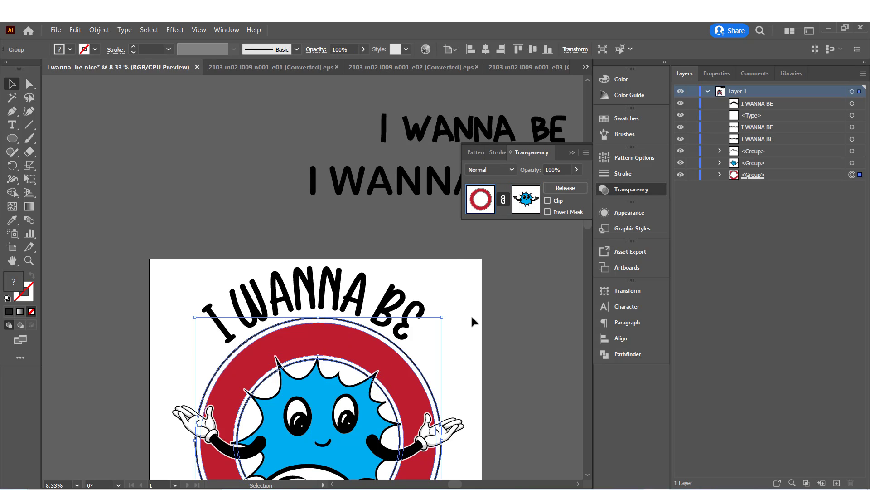
{"action": "left_click", "coordinate": [523, 356]}
{"action": "key", "text": "ctrl+f"}
{"action": "left_click", "coordinate": [522, 352]}
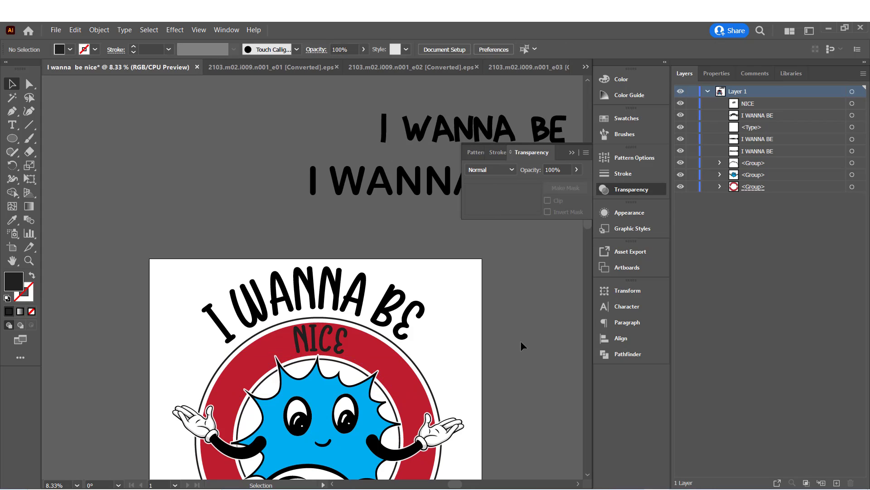
Apply the style of the straight Arial Rounded MT Bold "I WANNA BE" text to "NICE" with the Eyedropper and center its alignment
{"action": "left_click", "coordinate": [312, 349]}
{"action": "scroll", "coordinate": [502, 319], "scroll_direction": "down", "scroll_amount": 1}
{"action": "left_click", "coordinate": [571, 152]}
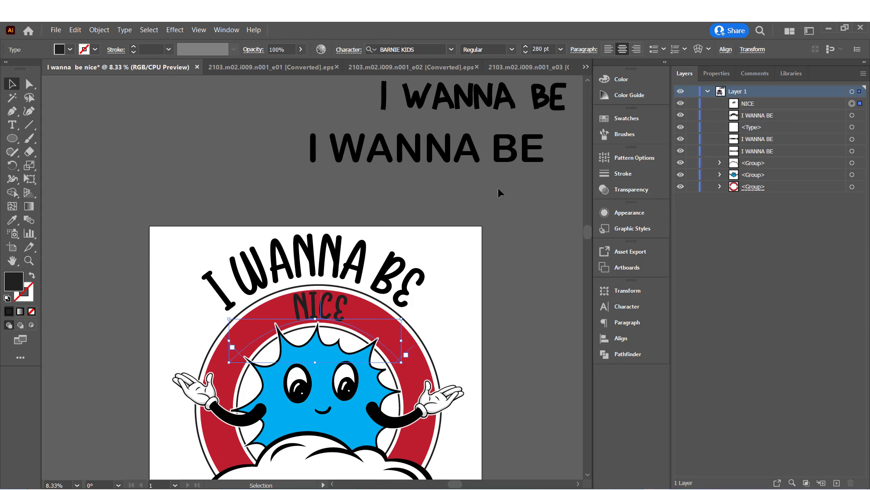
{"action": "left_click", "coordinate": [268, 210]}
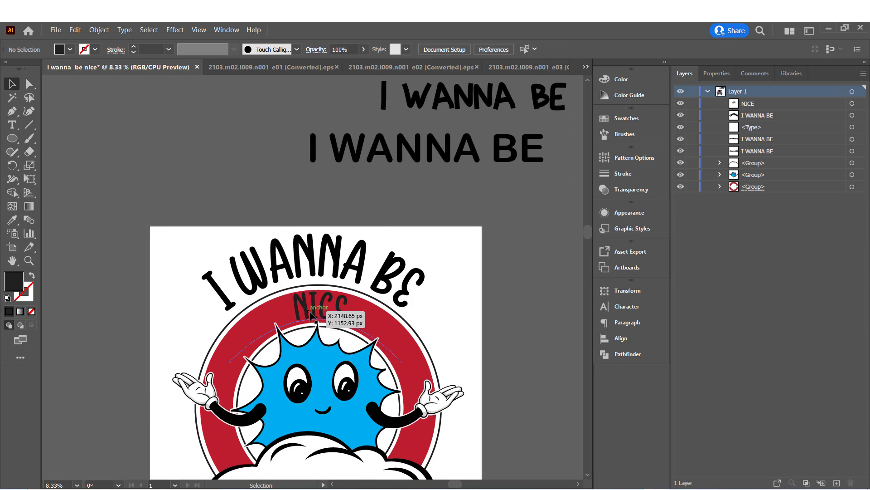
{"action": "left_click", "coordinate": [315, 306]}
{"action": "left_click", "coordinate": [9, 219]}
{"action": "left_click", "coordinate": [376, 143]}
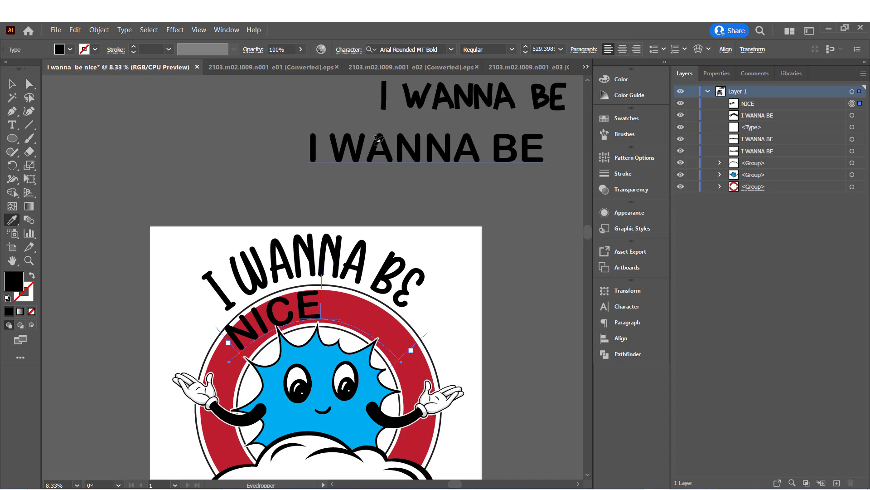
{"action": "key", "text": "v"}
{"action": "left_click", "coordinate": [621, 51]}
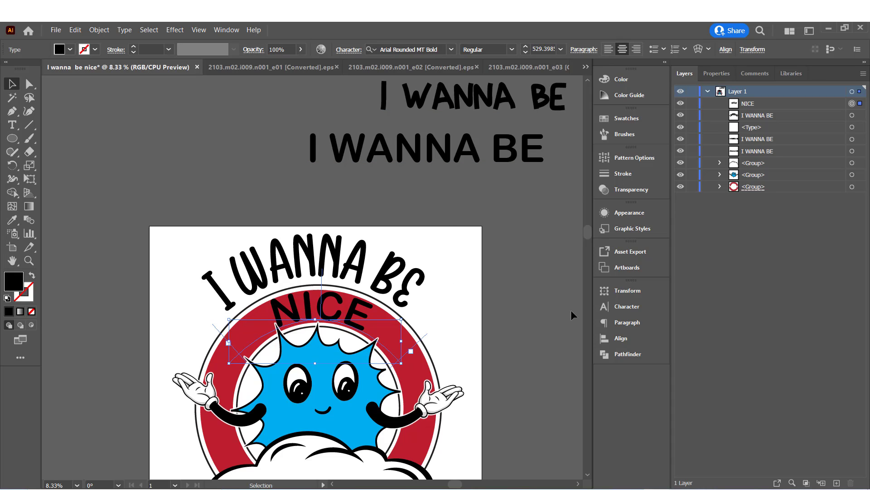
Set the "NICE" text to 523 pt with a 95% vertical scale
{"action": "left_click", "coordinate": [526, 53]}
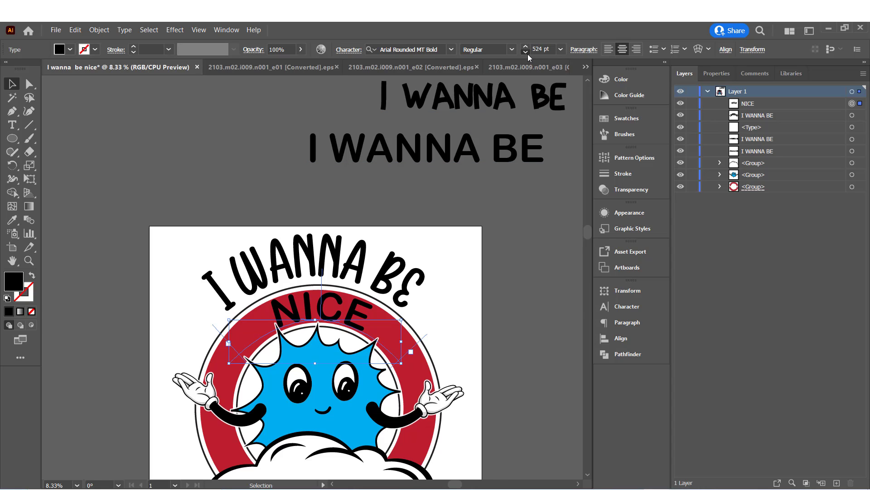
{"action": "left_click", "coordinate": [627, 306]}
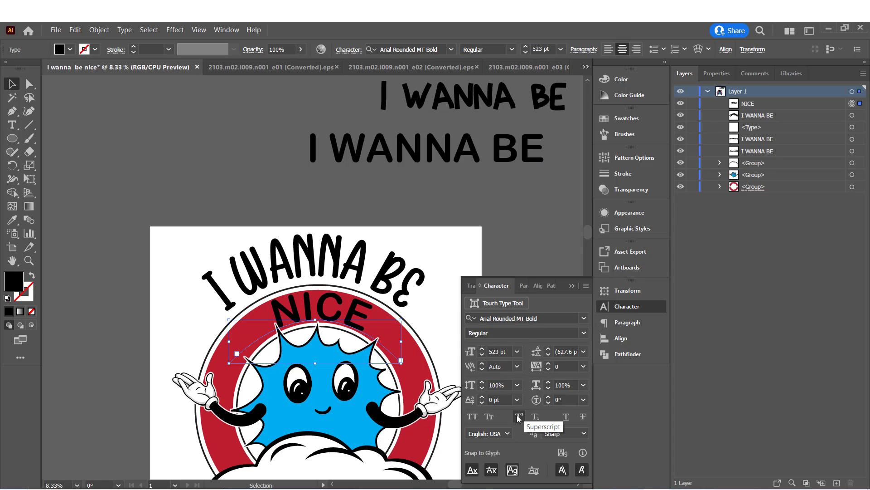
{"action": "left_click", "coordinate": [483, 388]}
{"action": "left_click", "coordinate": [482, 389]}
{"action": "left_click", "coordinate": [482, 388]}
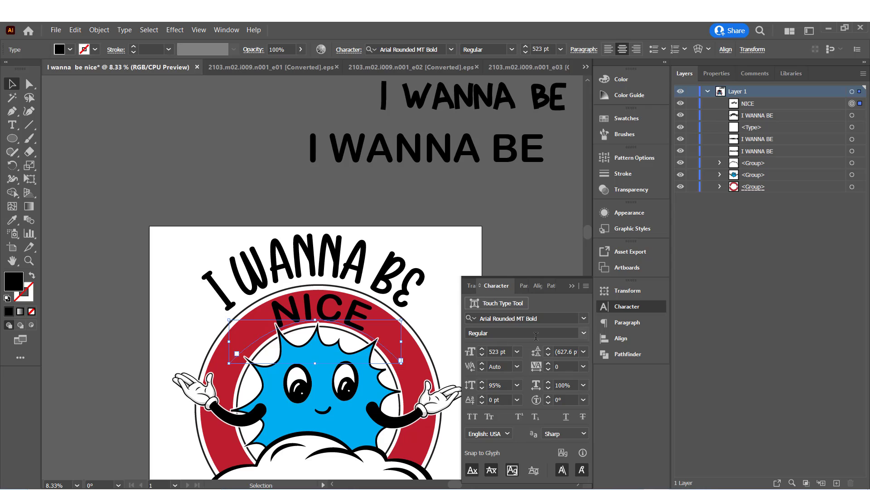
Fill the "NICE" lettering with white and widen it to a 120% horizontal scale
{"action": "left_click", "coordinate": [70, 49]}
{"action": "left_click", "coordinate": [24, 68]}
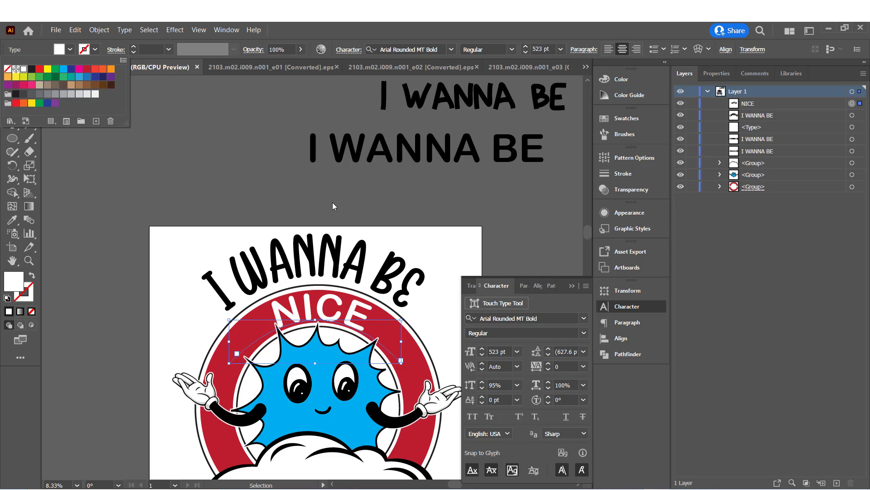
{"action": "left_click", "coordinate": [548, 382]}
{"action": "left_click", "coordinate": [548, 382]}
{"action": "left_click", "coordinate": [548, 383]}
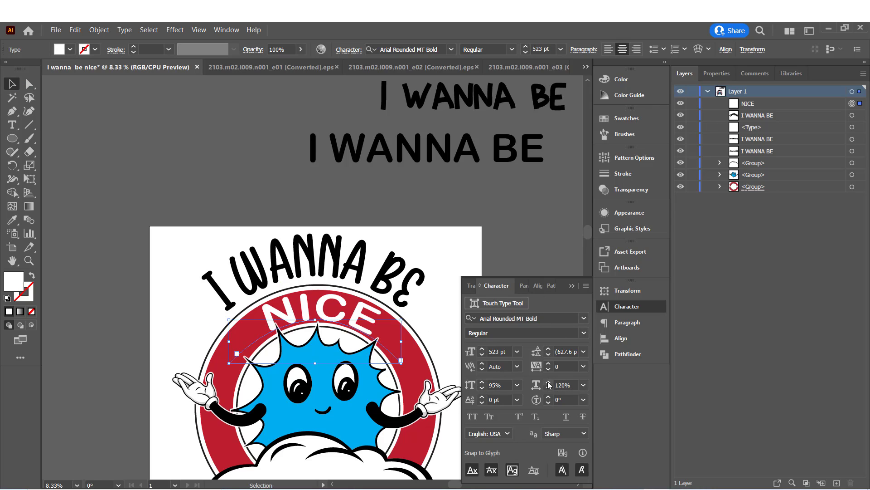
Draw a small circle on the red ring before the "NICE" lettering and fill it with white
{"action": "left_click", "coordinate": [482, 244]}
{"action": "scroll", "coordinate": [483, 244], "scroll_direction": "down", "scroll_amount": 3}
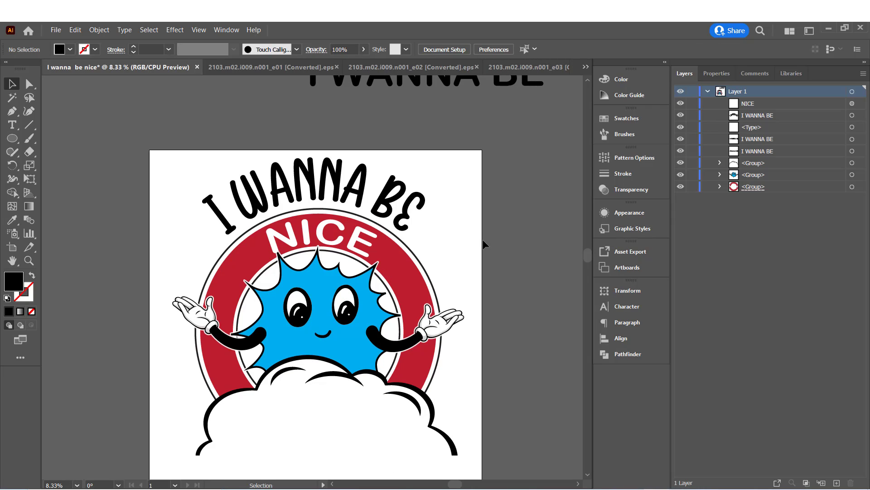
{"action": "left_click", "coordinate": [13, 138]}
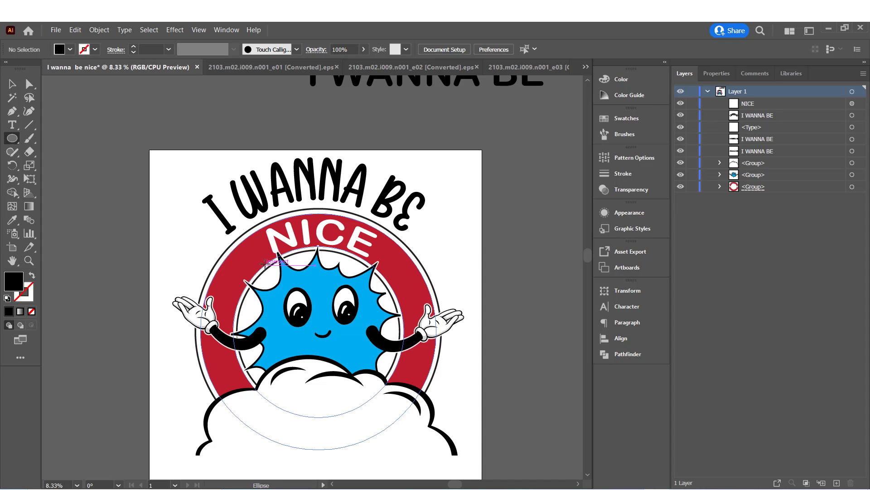
{"action": "left_click_drag", "start_coordinate": [249, 246], "coordinate": [255, 253]}
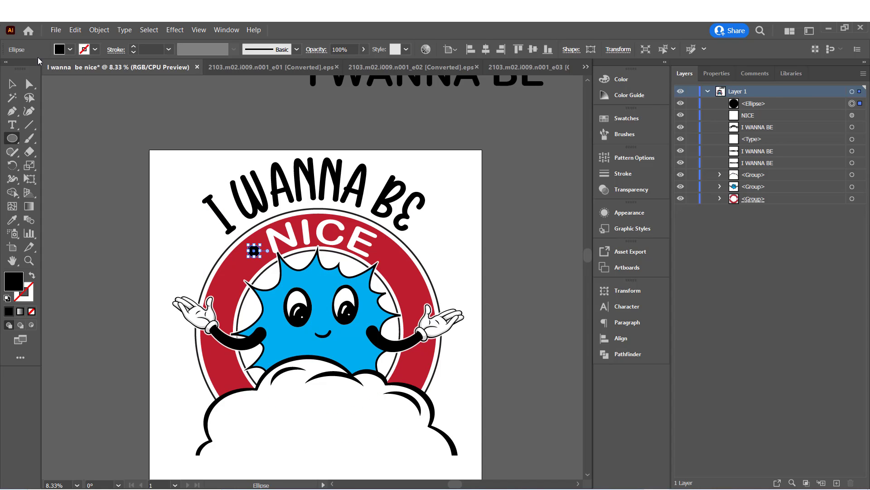
{"action": "left_click", "coordinate": [69, 49]}
{"action": "left_click", "coordinate": [24, 68]}
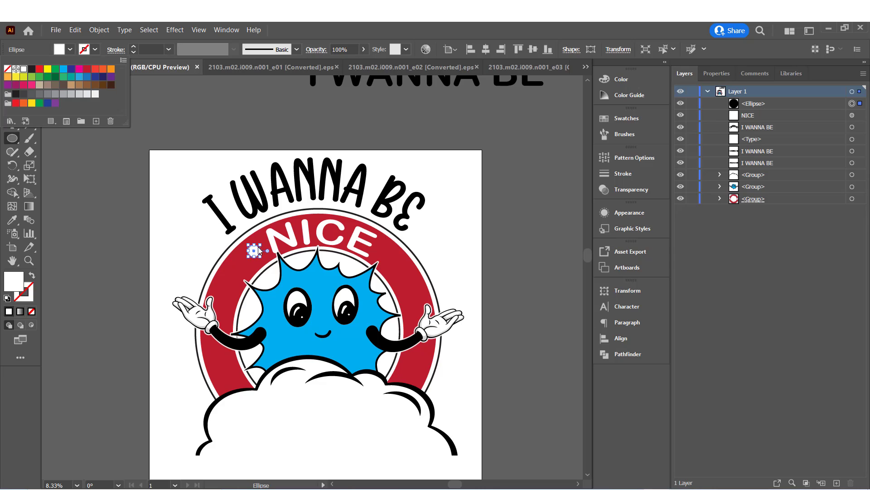
Adjust the white dot's position beside the "N" and duplicate it after the "E" of "NICE"
{"action": "key", "text": "v"}
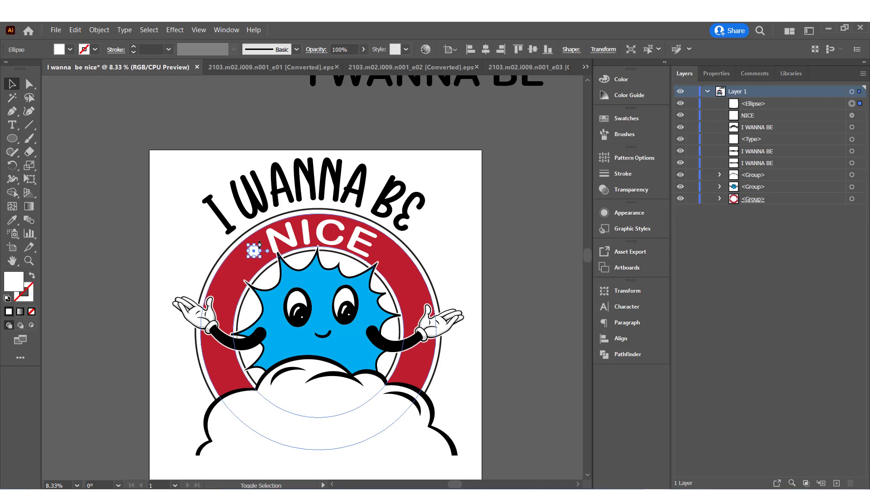
{"action": "left_click", "coordinate": [63, 123]}
{"action": "left_click", "coordinate": [252, 251]}
{"action": "left_click_drag", "start_coordinate": [258, 255], "coordinate": [390, 257]}
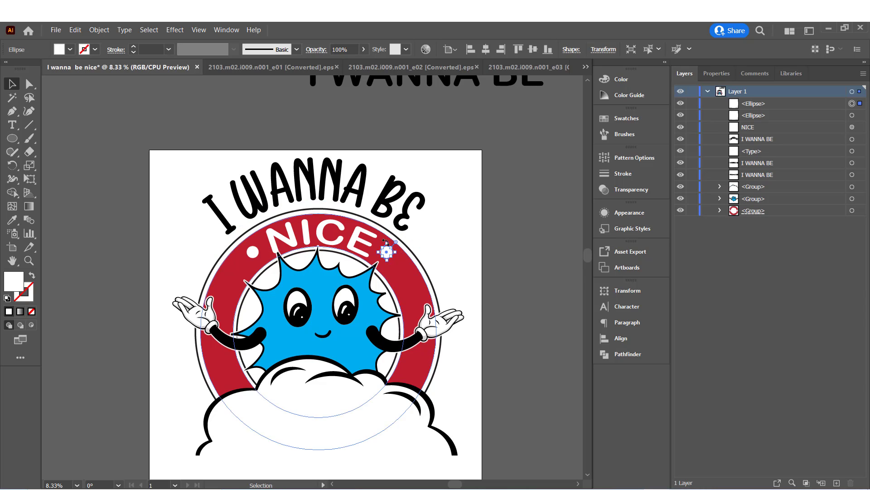
{"action": "left_click", "coordinate": [421, 248]}
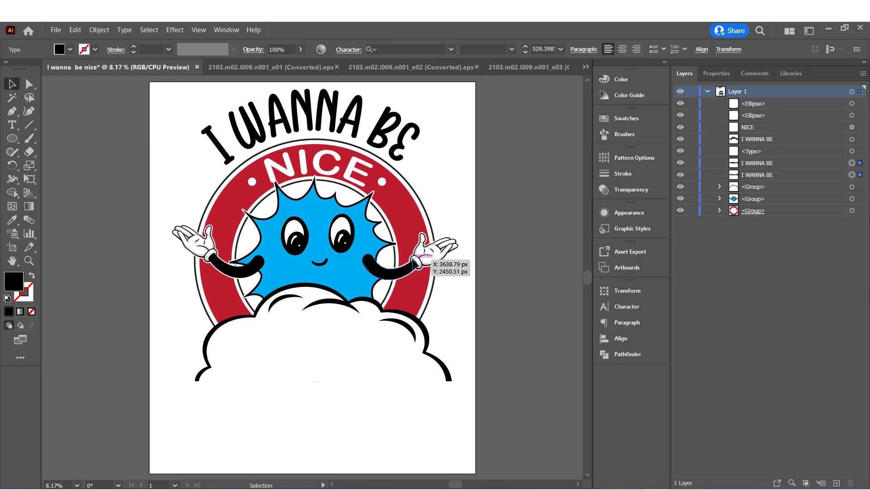
Switch to the 1910.m10.i005.n012 document, ungroup the green "OOPS!" graphic and move its lettering away from the cloud
{"action": "left_click", "coordinate": [585, 67]}
{"action": "left_click", "coordinate": [616, 310]}
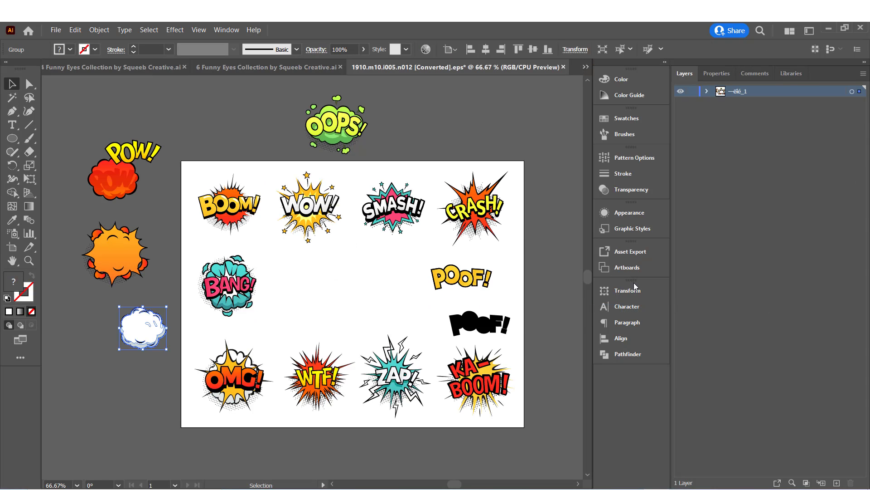
{"action": "left_click", "coordinate": [337, 128]}
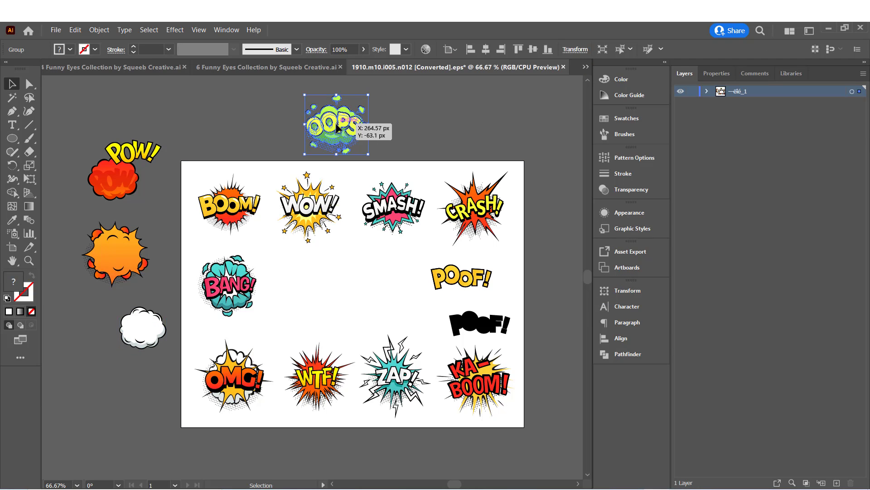
{"action": "right_click", "coordinate": [338, 128]}
{"action": "left_click", "coordinate": [365, 251]}
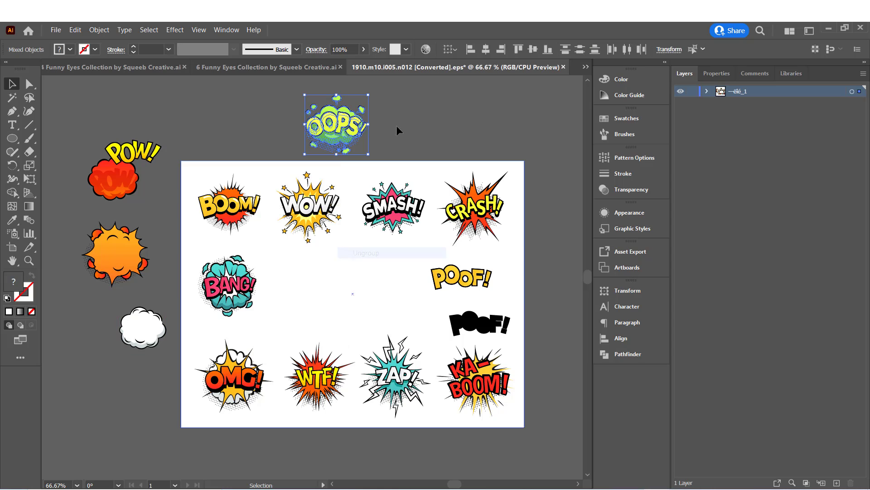
{"action": "left_click_drag", "start_coordinate": [308, 121], "coordinate": [135, 121]}
Move the green cloud and its dark backing shape out of the "OOPS!" graphic onto empty canvas beside it
{"action": "left_click", "coordinate": [346, 124]}
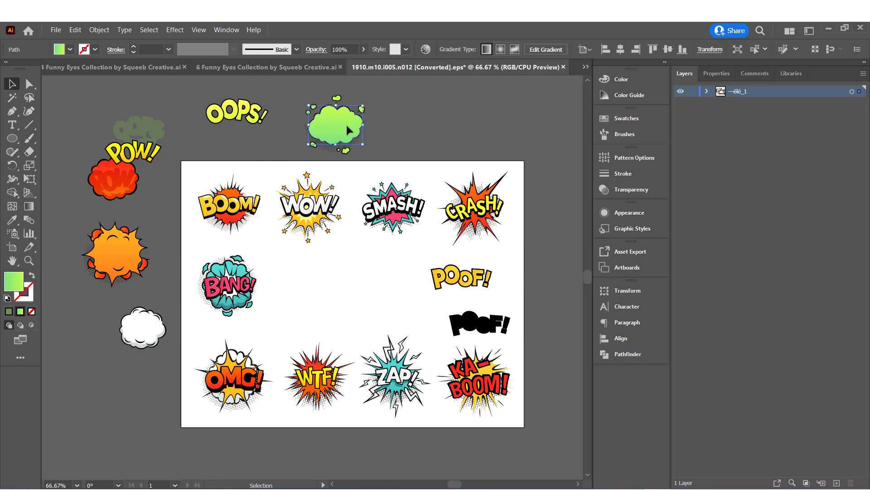
{"action": "left_click_drag", "start_coordinate": [347, 124], "coordinate": [450, 127]}
{"action": "left_click_drag", "start_coordinate": [362, 125], "coordinate": [451, 125]}
{"action": "left_click", "coordinate": [475, 124]}
{"action": "left_click", "coordinate": [426, 118]}
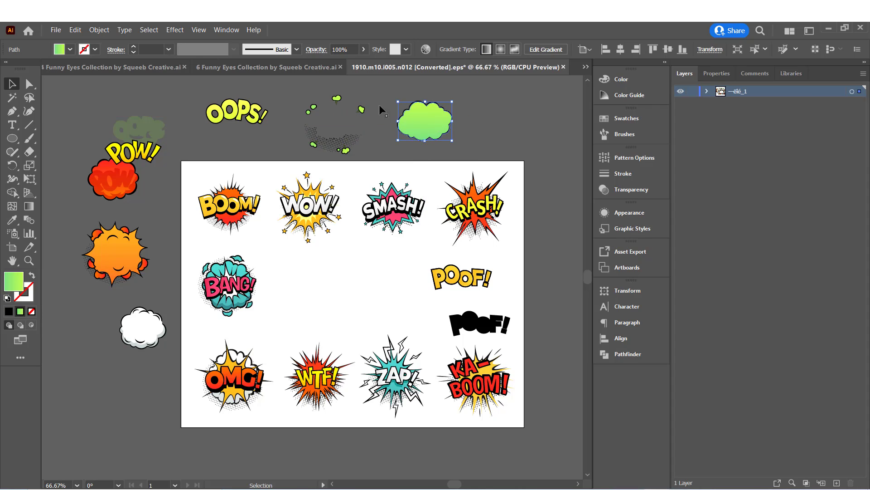
Fill the separated green cloud with white and group it with its black outline
{"action": "left_click", "coordinate": [70, 49]}
{"action": "left_click", "coordinate": [23, 69]}
{"action": "left_click_drag", "start_coordinate": [447, 88], "coordinate": [426, 132]}
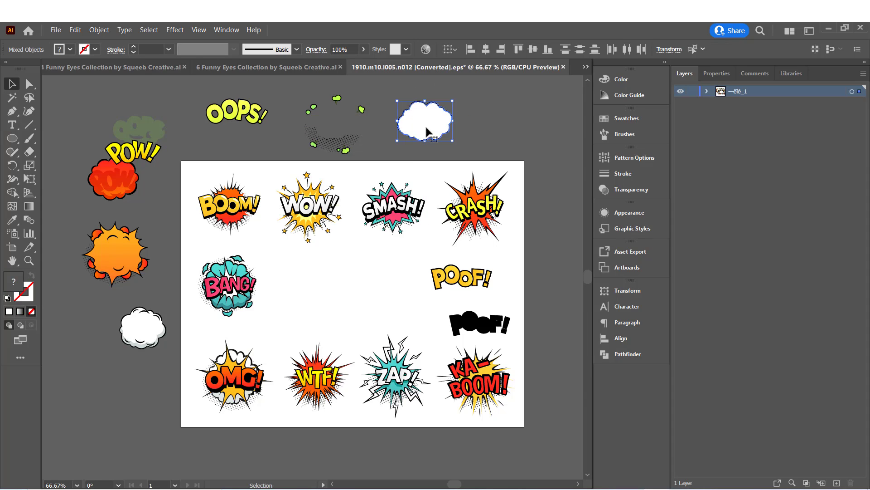
{"action": "key", "text": "ctrl+g"}
Bring the white cloud group into the "I wanna be nice" document, enlarge it and place it above the character's right-side hand
{"action": "left_click", "coordinate": [583, 67]}
{"action": "left_click", "coordinate": [592, 75]}
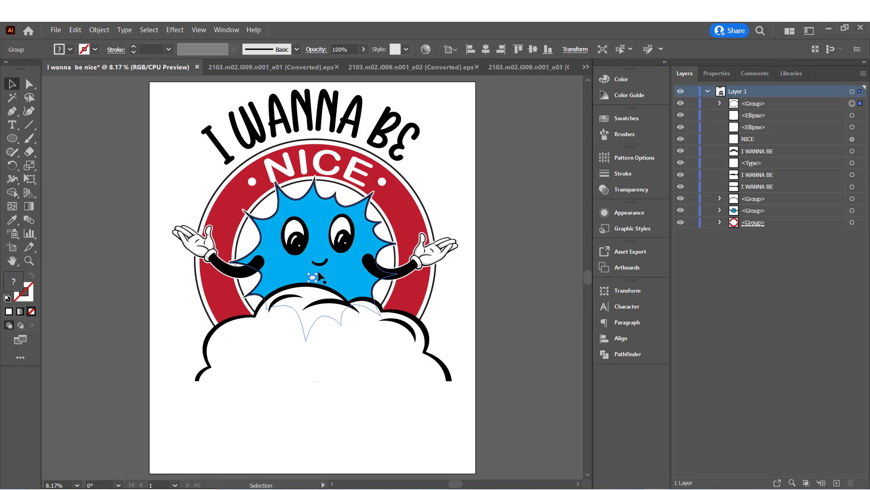
{"action": "left_click_drag", "start_coordinate": [342, 267], "coordinate": [446, 185]}
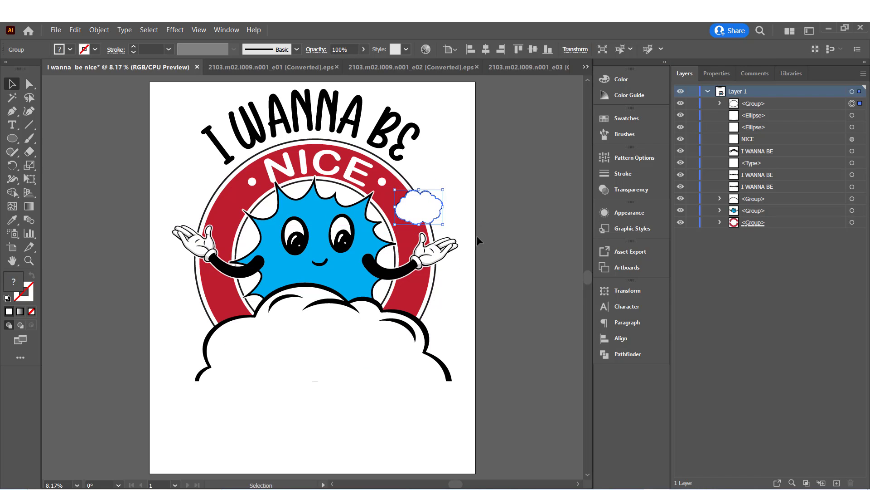
{"action": "left_click", "coordinate": [521, 248]}
Copy the puffy shaded cloud from 1910.m10.i005.n012 into the design, enlarge it and place it above the left-side hand
{"action": "left_click", "coordinate": [586, 67]}
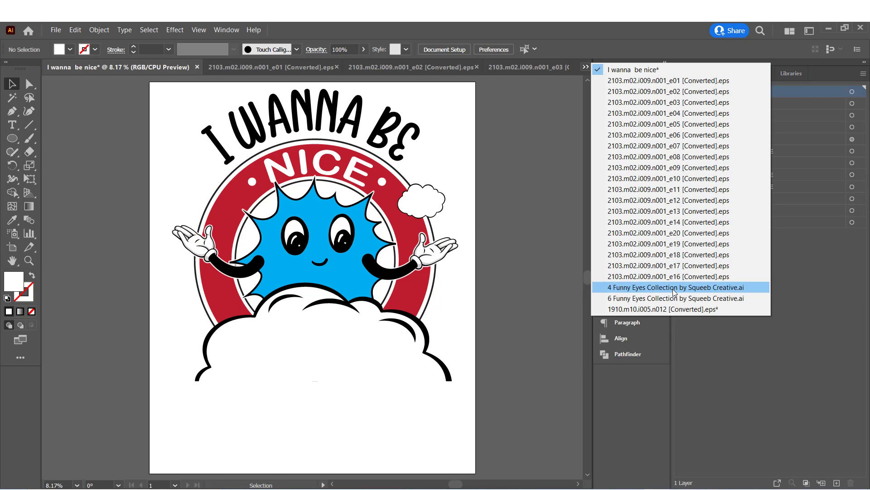
{"action": "left_click", "coordinate": [635, 310]}
{"action": "left_click", "coordinate": [133, 315]}
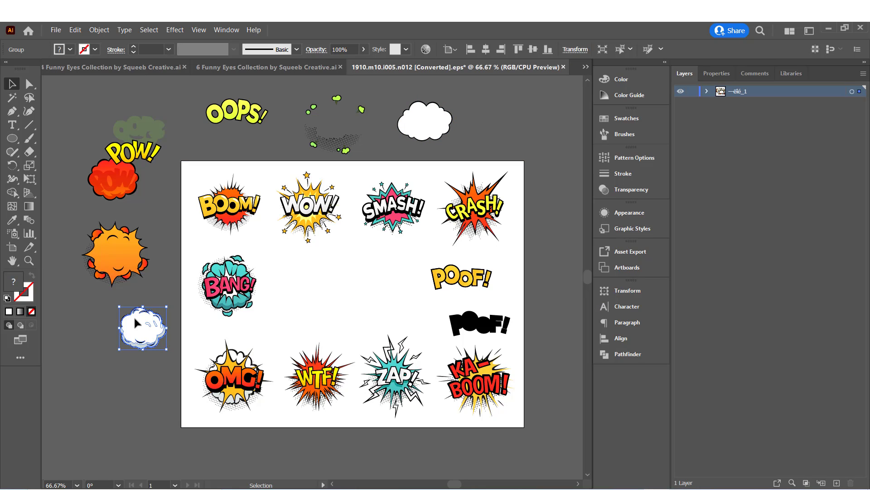
{"action": "key", "text": "ctrl+c"}
{"action": "left_click", "coordinate": [586, 67]}
{"action": "left_click", "coordinate": [626, 68]}
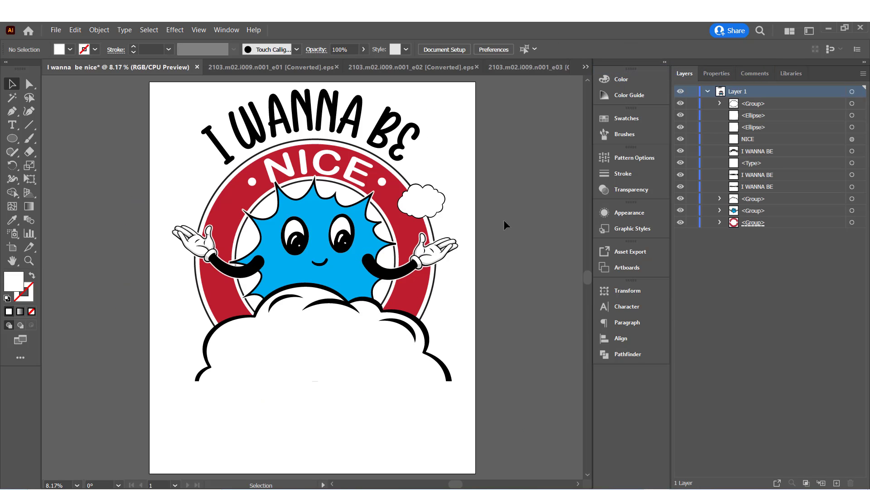
{"action": "key", "text": "ctrl+v"}
{"action": "left_click_drag", "start_coordinate": [320, 273], "coordinate": [349, 254]}
{"action": "left_click_drag", "start_coordinate": [315, 283], "coordinate": [238, 172]}
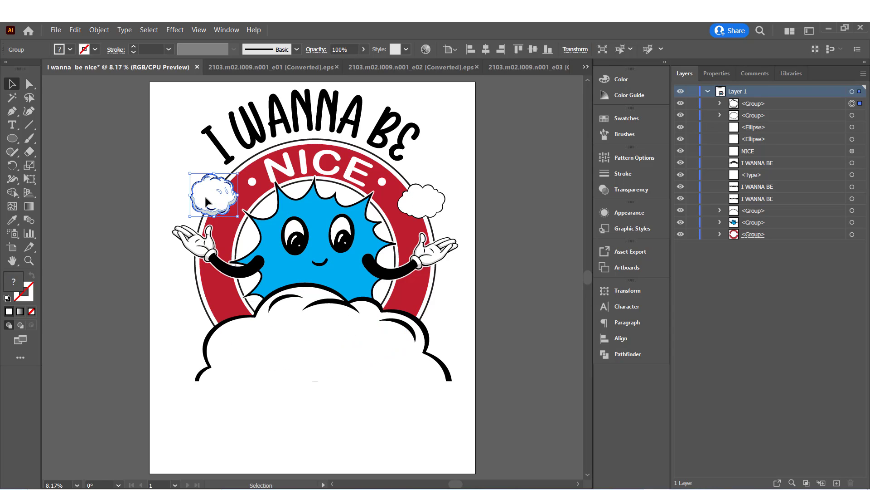
Isolate the left-side cloud, select its shading with the Magic Wand, fill it with white and exit isolation mode
{"action": "double_click", "coordinate": [206, 201]}
{"action": "key", "text": "y"}
{"action": "left_click", "coordinate": [206, 194]}
{"action": "left_click", "coordinate": [70, 48]}
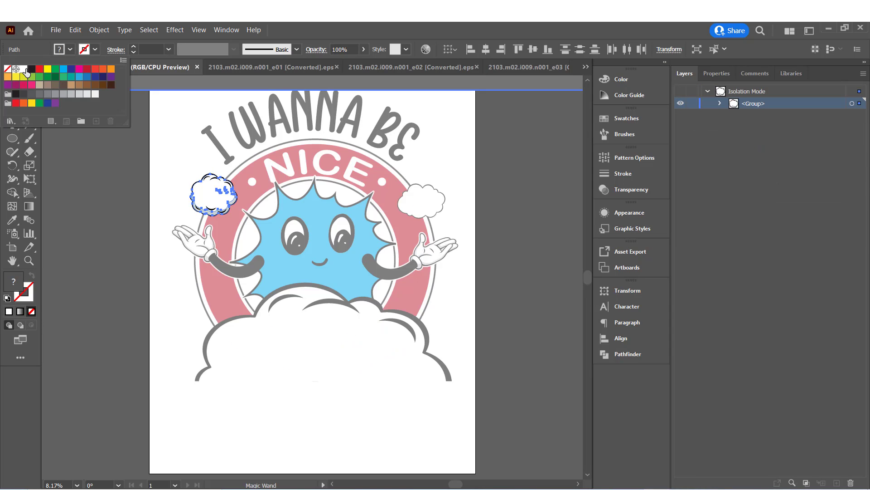
{"action": "left_click", "coordinate": [25, 70]}
{"action": "left_click", "coordinate": [90, 161]}
{"action": "left_click", "coordinate": [12, 83]}
{"action": "double_click", "coordinate": [109, 136]}
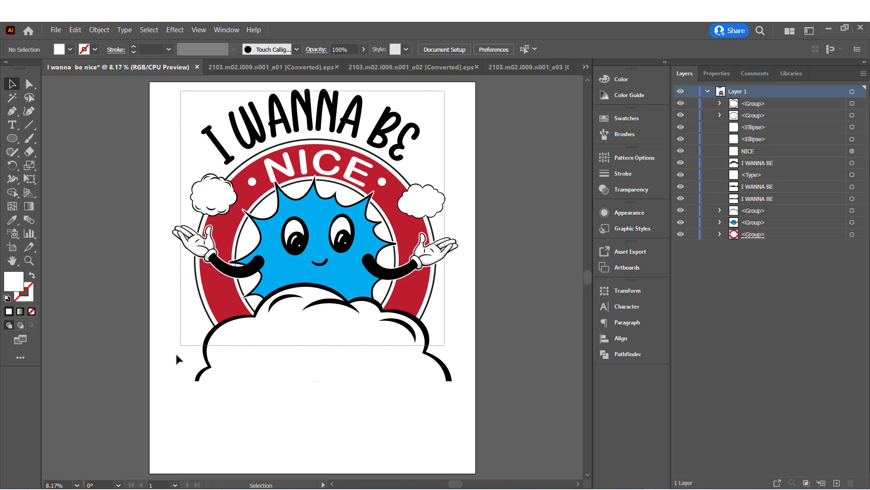
Select the whole badge design with its lettering and apply Expand Appearance and Expand to it
{"action": "left_click_drag", "start_coordinate": [176, 355], "coordinate": [317, 204]}
{"action": "left_click", "coordinate": [99, 29]}
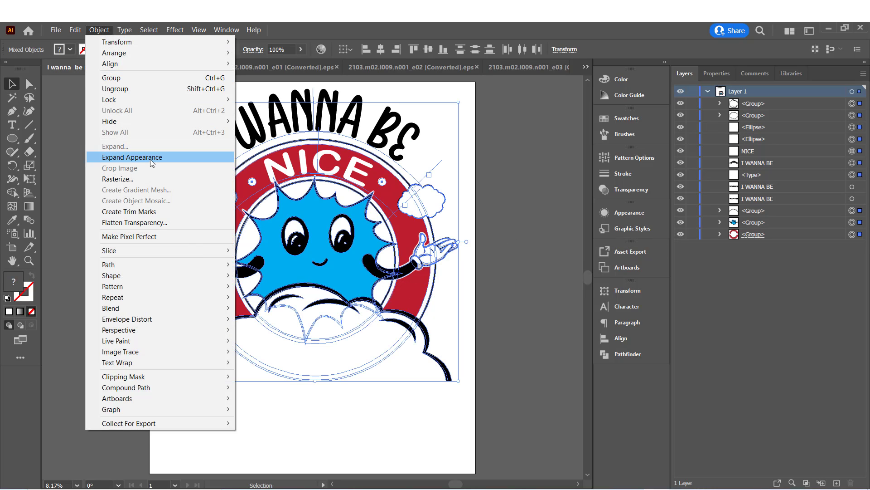
{"action": "left_click", "coordinate": [131, 157]}
{"action": "left_click", "coordinate": [99, 30]}
{"action": "left_click", "coordinate": [115, 146]}
{"action": "left_click", "coordinate": [52, 188]}
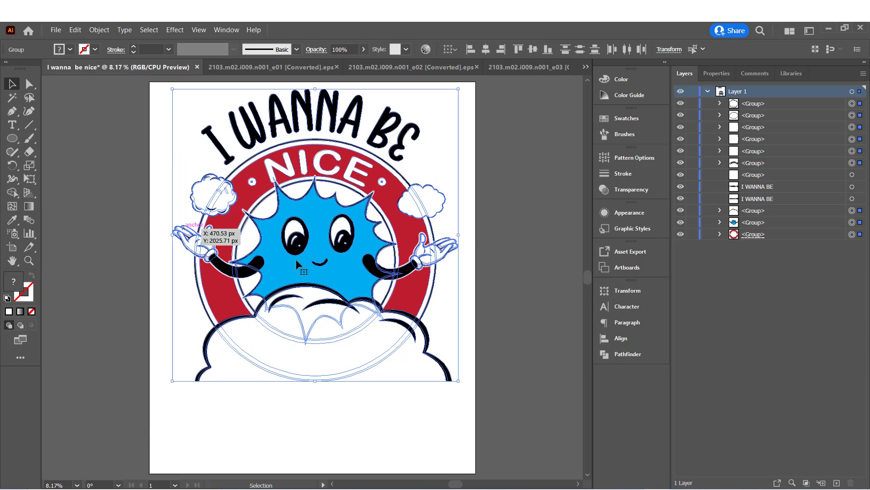
Bring the large bottom cloud to the front and remove the ring parts overlapping it with the Shape Builder tool
{"action": "left_click", "coordinate": [527, 233]}
{"action": "left_click_drag", "start_coordinate": [355, 194], "coordinate": [195, 376]}
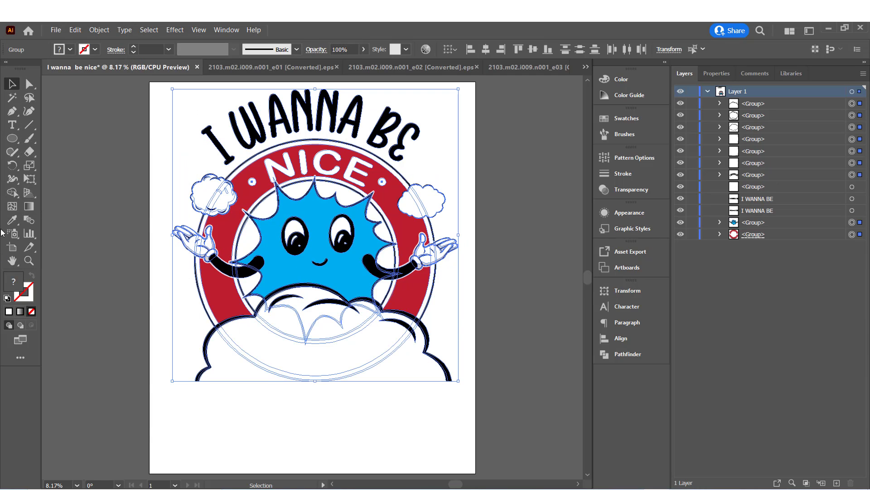
{"action": "left_click", "coordinate": [13, 193]}
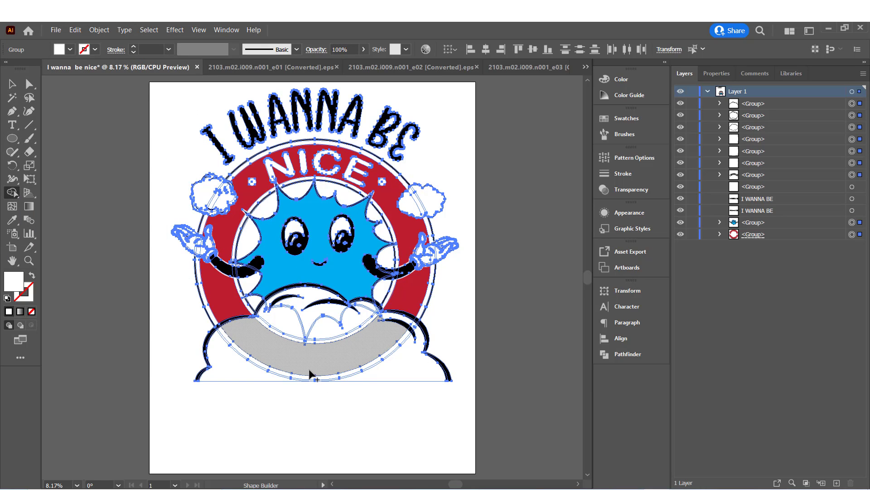
{"action": "mouse_move", "coordinate": [321, 369]}
{"action": "left_mouse_down"}
{"action": "mouse_move", "coordinate": [320, 330]}
{"action": "mouse_move", "coordinate": [306, 323]}
{"action": "mouse_move", "coordinate": [272, 344]}
{"action": "left_mouse_up"}
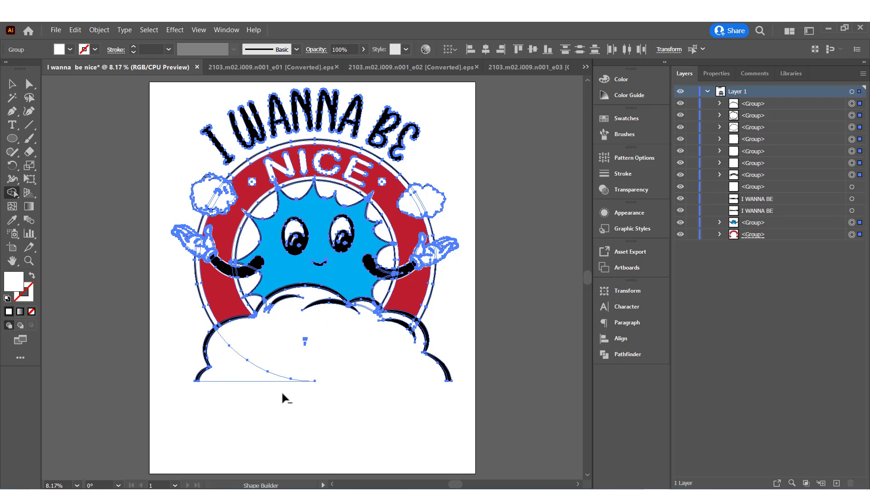
{"action": "mouse_move", "coordinate": [271, 393]}
{"action": "left_mouse_down"}
{"action": "mouse_move", "coordinate": [250, 366]}
{"action": "mouse_move", "coordinate": [254, 348]}
{"action": "left_mouse_up"}
Isolate the burst outline and the large cloud in turn and clean up the leftover specks inside the cloud
{"action": "key", "text": "v"}
{"action": "double_click", "coordinate": [305, 339]}
{"action": "left_click", "coordinate": [305, 339]}
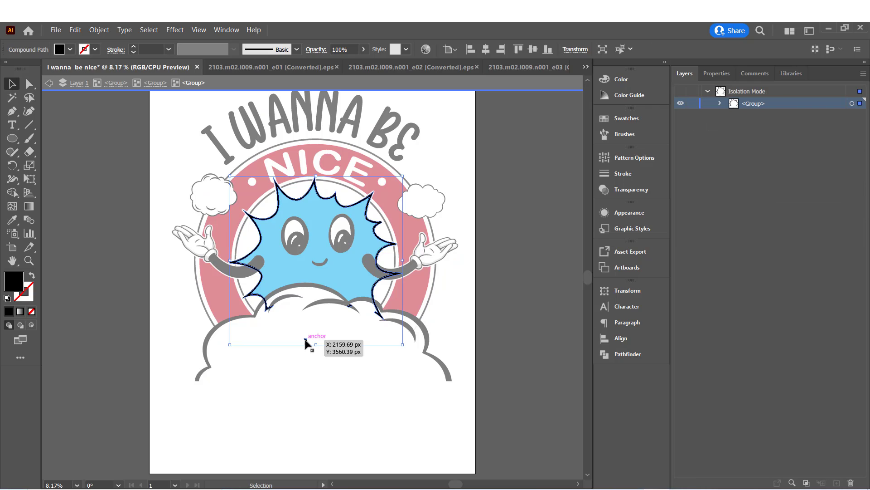
{"action": "double_click", "coordinate": [305, 340]}
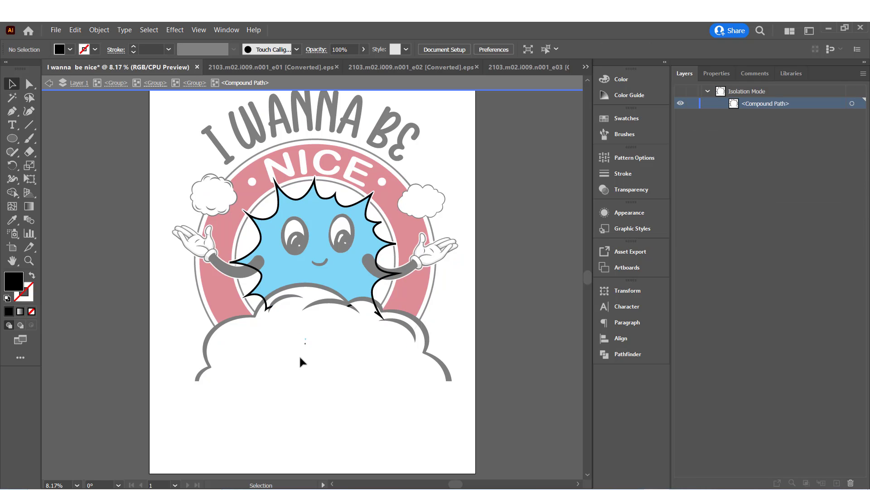
{"action": "key", "text": "Escape"}
{"action": "key", "text": "ctrl+plus"}
{"action": "key", "text": "ctrl+plus"}
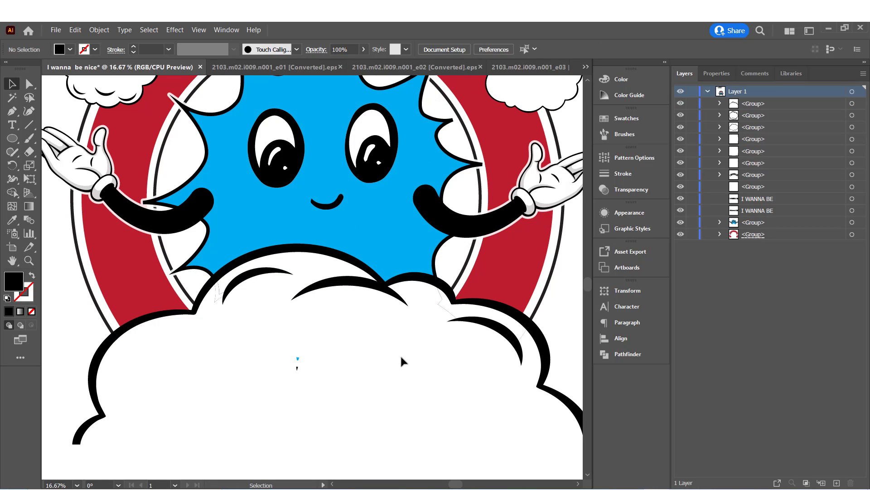
{"action": "left_click", "coordinate": [229, 298]}
{"action": "double_click", "coordinate": [222, 296]}
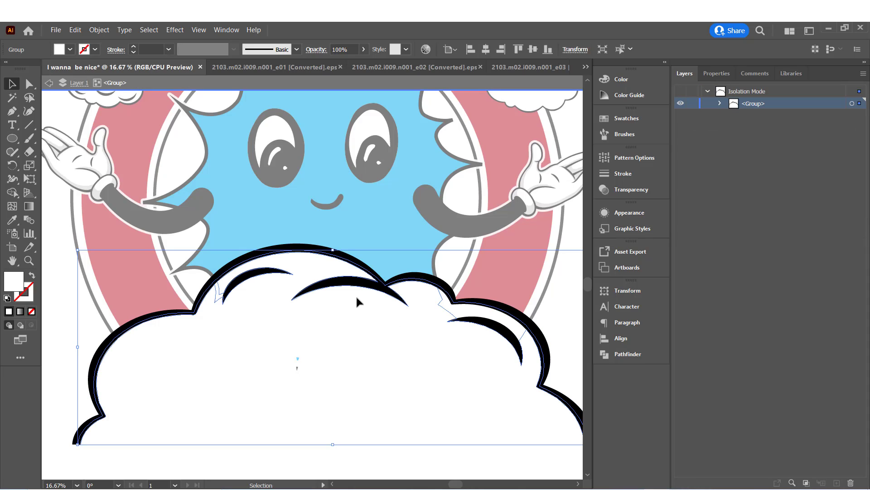
{"action": "double_click", "coordinate": [568, 231]}
{"action": "left_click_drag", "start_coordinate": [574, 250], "coordinate": [82, 427]}
Add the text "But Then" in black Arial Rounded MT Bold over the large cloud
{"action": "key", "text": "ctrl+minus"}
{"action": "key", "text": "ctrl+minus"}
{"action": "key", "text": "ctrl+minus"}
{"action": "key", "text": "t"}
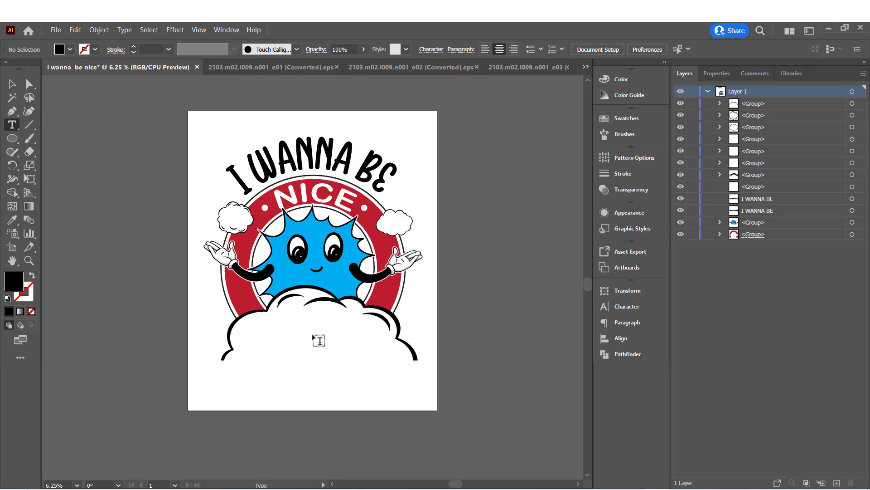
{"action": "left_click", "coordinate": [281, 324]}
{"action": "type", "text": "But Then"}
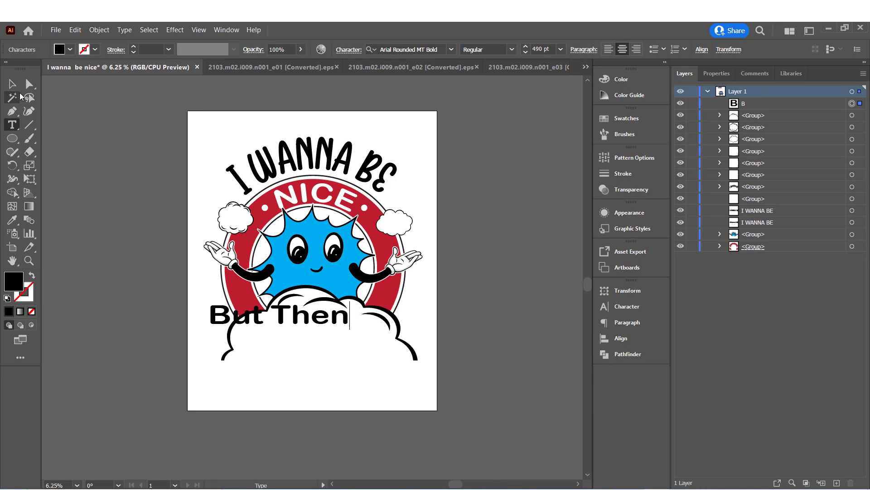
Scale the "But Then" text down to about 353 pt and position it inside the upper part of the large cloud
{"action": "left_click", "coordinate": [13, 85]}
{"action": "left_click_drag", "start_coordinate": [284, 322], "coordinate": [337, 326]}
{"action": "left_click_drag", "start_coordinate": [401, 305], "coordinate": [386, 313]}
Duplicate the "But Then" text below itself, change the copy to "PEOPLE HAPPEN" and scale it down to about 258 pt
{"action": "left_click_drag", "start_coordinate": [332, 322], "coordinate": [316, 349]}
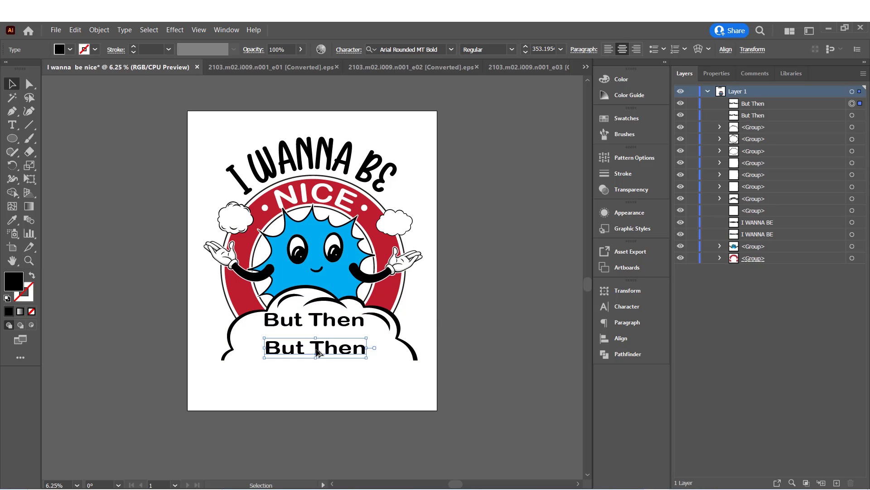
{"action": "double_click", "coordinate": [317, 352]}
{"action": "key", "text": "ctrl+a"}
{"action": "type", "text": "PEOPLE HAPPEN"}
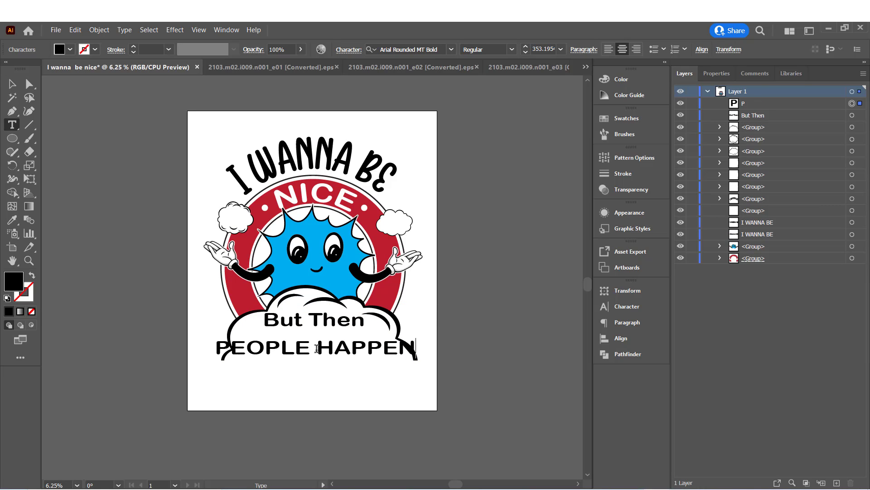
{"action": "left_click", "coordinate": [12, 85]}
{"action": "left_click_drag", "start_coordinate": [303, 350], "coordinate": [322, 340]}
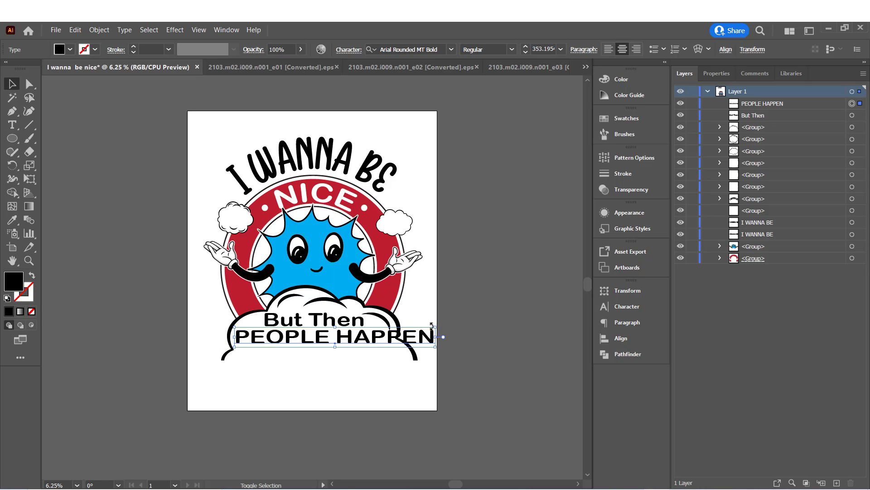
{"action": "left_click_drag", "start_coordinate": [434, 327], "coordinate": [390, 338], "text": "shift"}
Set "PEOPLE HAPPEN" in the Bubble Shine font and enlarge and stretch it to fill the width of the large cloud's base
{"action": "left_click", "coordinate": [408, 49]}
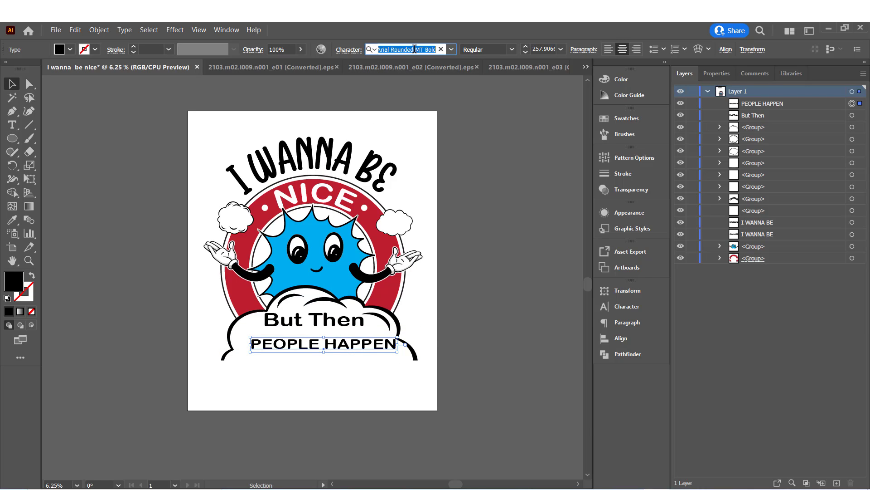
{"action": "type", "text": "bub"}
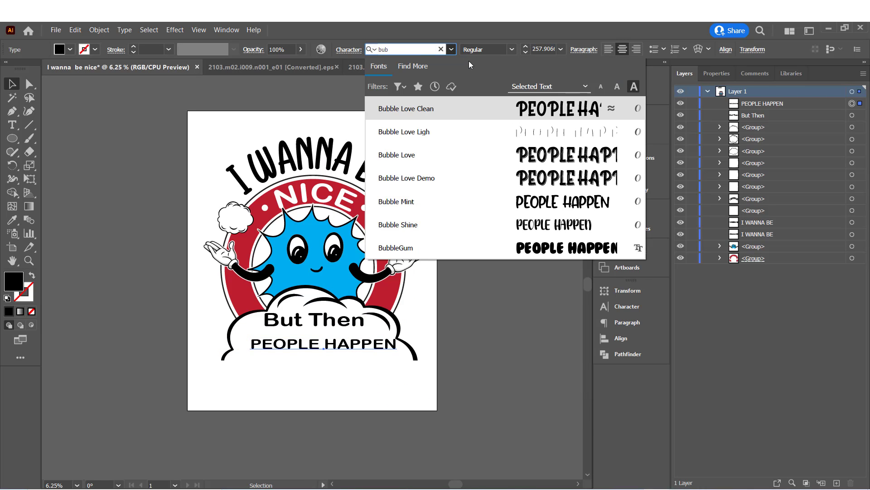
{"action": "left_click", "coordinate": [543, 234]}
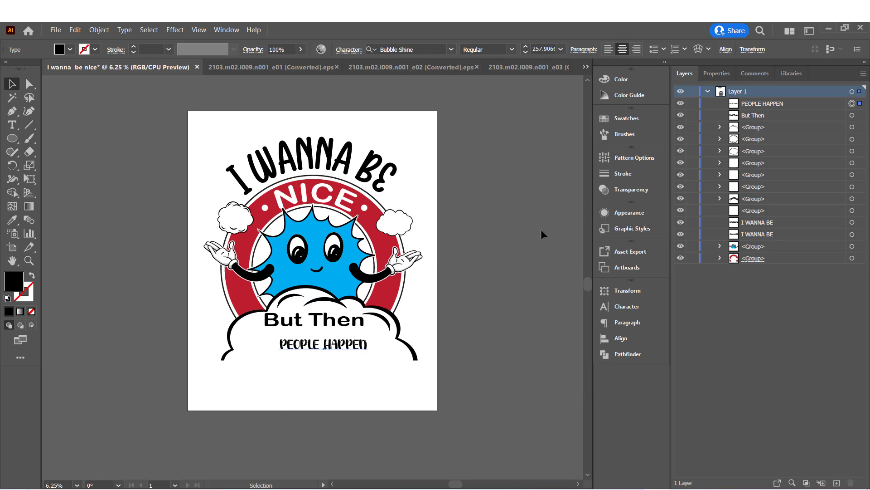
{"action": "left_click_drag", "start_coordinate": [367, 352], "coordinate": [398, 362]}
{"action": "left_click", "coordinate": [449, 313]}
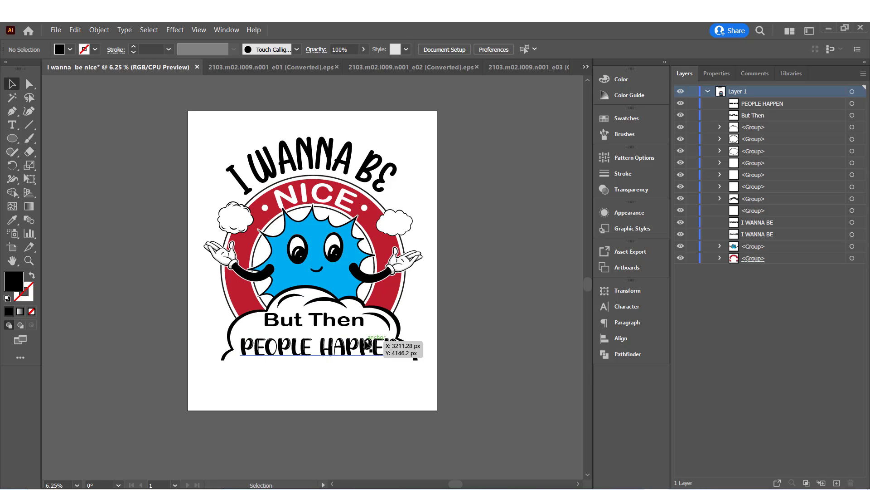
{"action": "left_click", "coordinate": [323, 358]}
{"action": "mouse_move", "coordinate": [324, 360]}
{"action": "left_mouse_down"}
{"action": "mouse_move", "coordinate": [348, 379]}
{"action": "mouse_move", "coordinate": [353, 367]}
{"action": "mouse_move", "coordinate": [313, 367]}
{"action": "left_mouse_up"}
{"action": "left_click", "coordinate": [468, 363]}
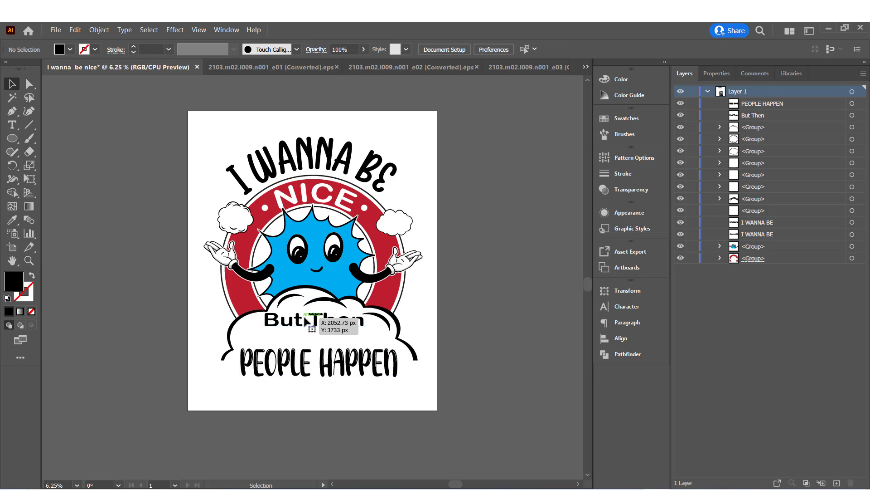
Stretch the "But Then" text taller and change its font to Ampera Regular
{"action": "left_click", "coordinate": [316, 325]}
{"action": "left_click_drag", "start_coordinate": [316, 337], "coordinate": [316, 339]}
{"action": "left_click", "coordinate": [451, 49]}
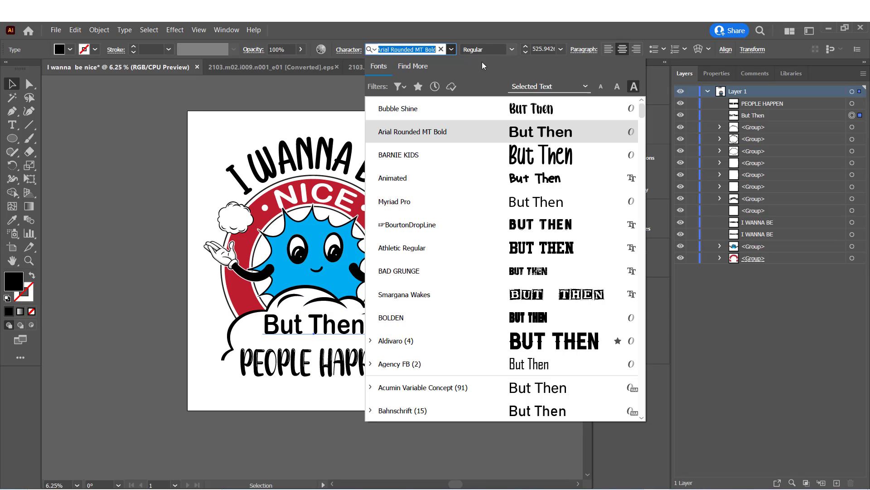
{"action": "scroll", "coordinate": [565, 295], "scroll_direction": "up", "scroll_amount": 3}
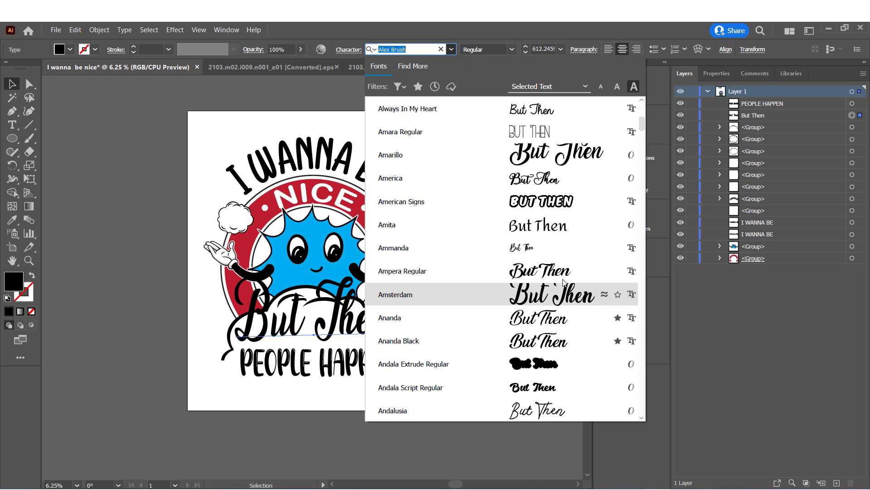
{"action": "left_click", "coordinate": [562, 271]}
Rotate the "But Then" text slightly counterclockwise so that it slopes upward inside the cloud
{"action": "key", "text": "ctrl+plus"}
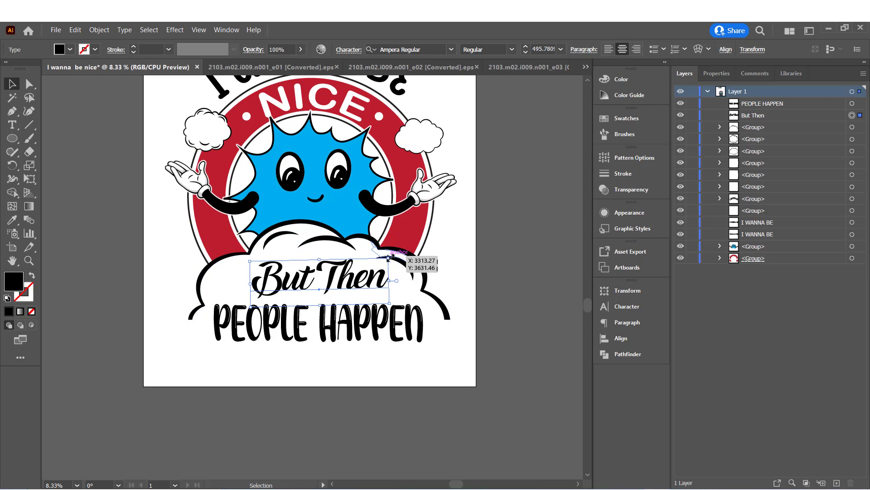
{"action": "left_click_drag", "start_coordinate": [389, 257], "coordinate": [388, 245]}
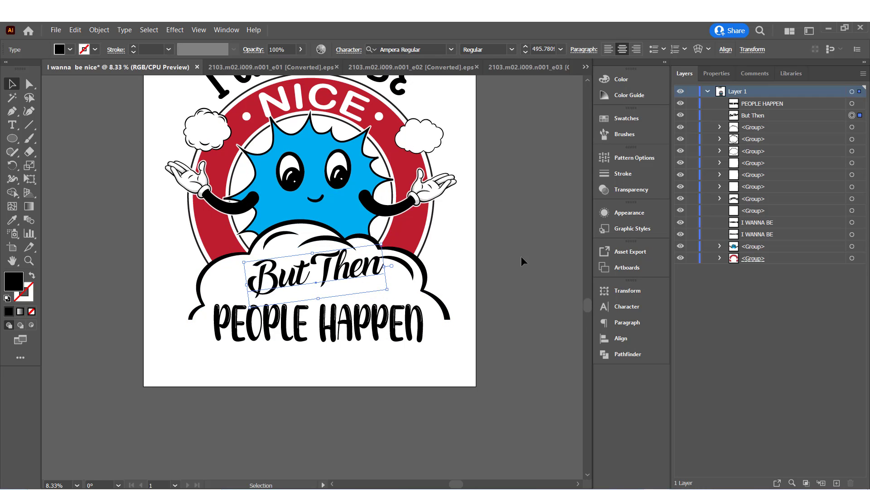
{"action": "left_click", "coordinate": [521, 255]}
{"action": "key", "text": "ctrl+minus"}
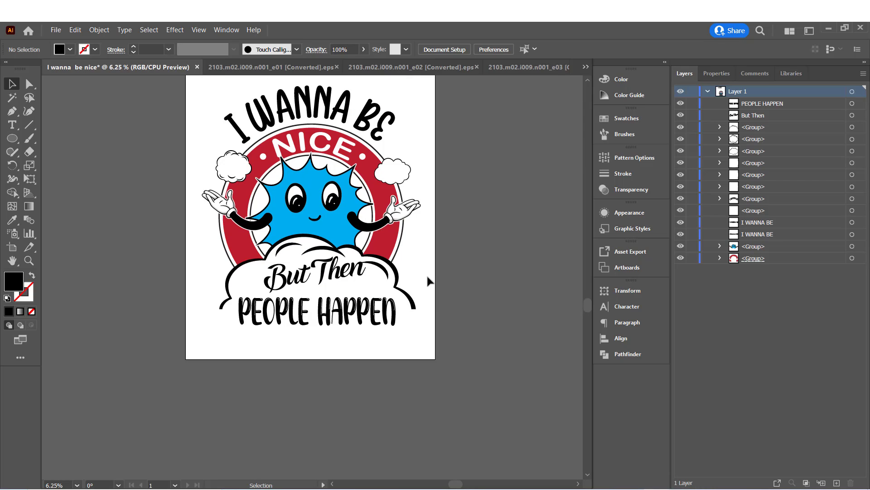
Stretch the "PEOPLE HAPPEN" text slightly taller
{"action": "left_click", "coordinate": [349, 308]}
{"action": "left_click_drag", "start_coordinate": [316, 335], "coordinate": [316, 338]}
{"action": "left_click", "coordinate": [407, 332]}
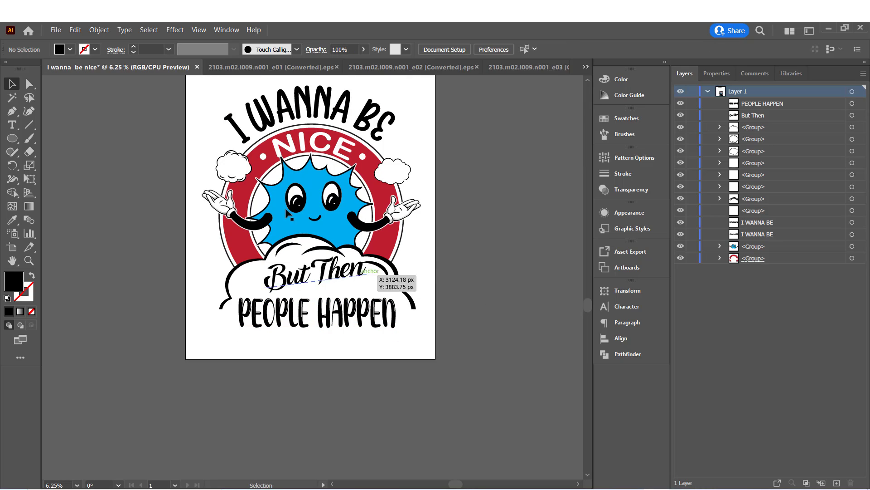
Add a placeholder text line below the artboard and set it in the Platina Swash font
{"action": "left_click", "coordinate": [13, 125]}
{"action": "left_click", "coordinate": [242, 398]}
{"action": "left_click", "coordinate": [407, 50]}
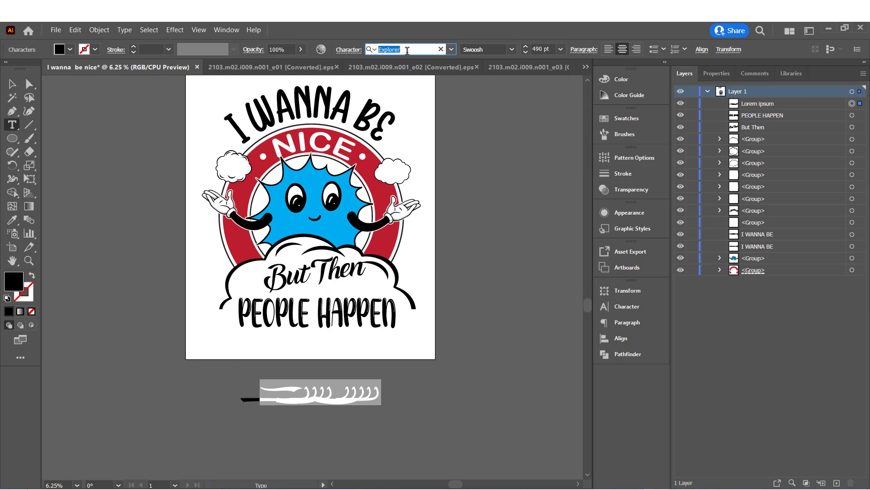
{"action": "type", "text": "sw"}
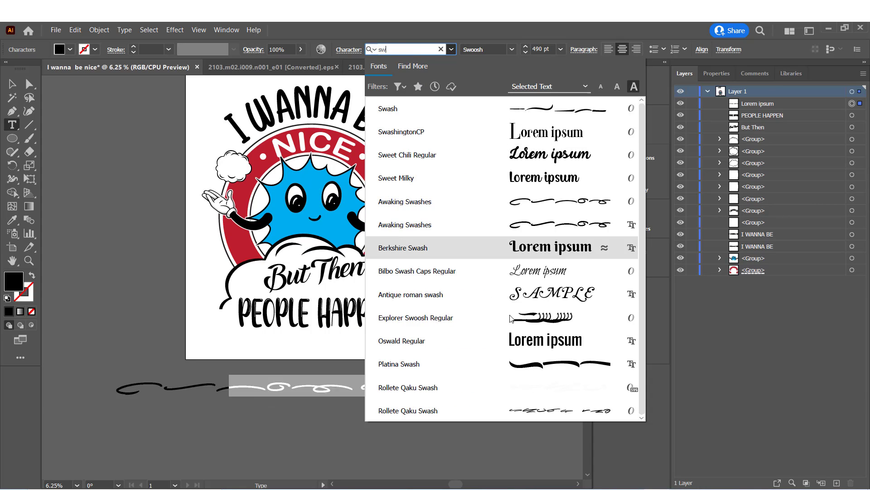
{"action": "left_click", "coordinate": [542, 365]}
{"action": "left_click", "coordinate": [12, 84]}
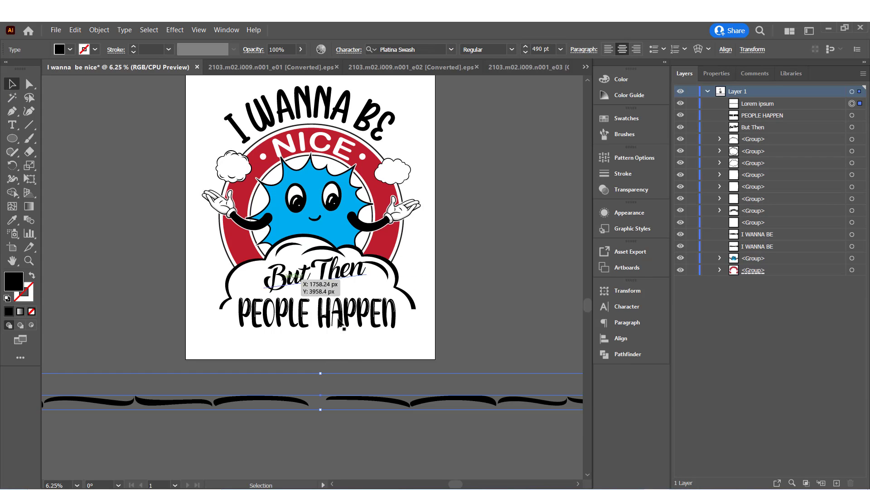
Cut the arched "p" swash from the placeholder text, paste it under "But Then" and delete the remaining placeholder line
{"action": "double_click", "coordinate": [444, 400]}
{"action": "left_click_drag", "start_coordinate": [474, 398], "coordinate": [444, 397]}
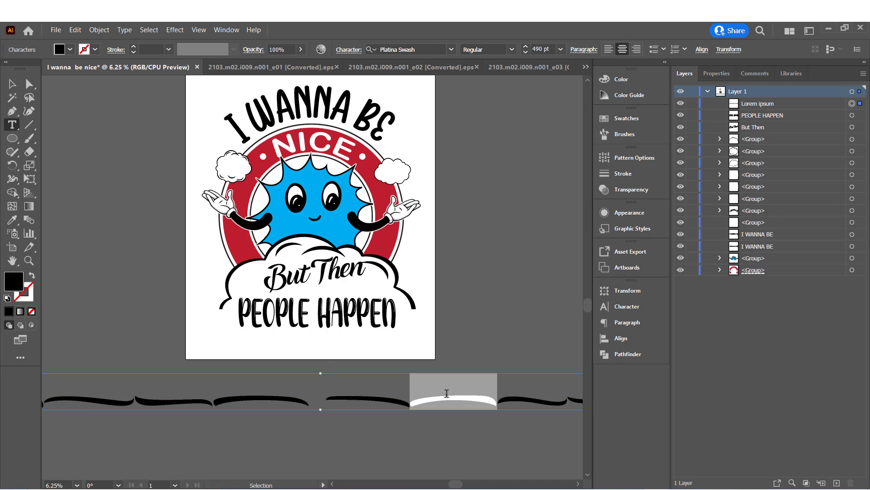
{"action": "key", "text": "ctrl+x"}
{"action": "left_click", "coordinate": [12, 84]}
{"action": "left_click", "coordinate": [107, 201]}
{"action": "key", "text": "ctrl+v"}
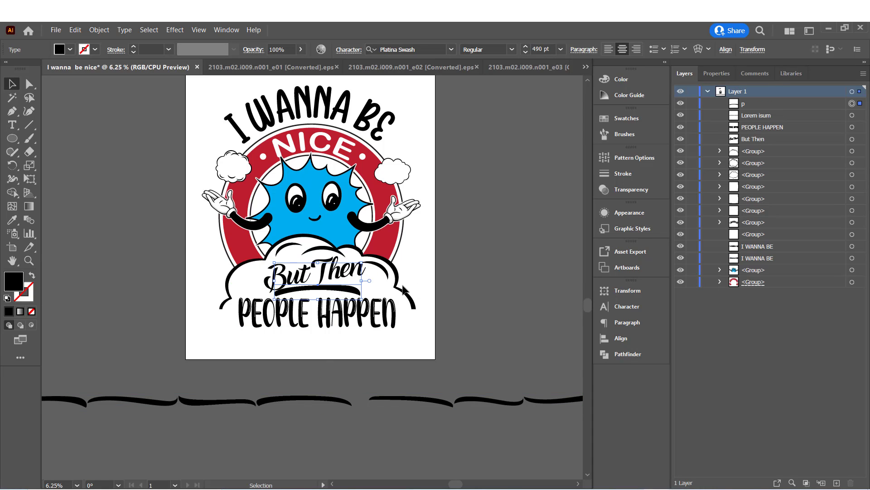
{"action": "left_click", "coordinate": [294, 397]}
{"action": "key", "text": "Delete"}
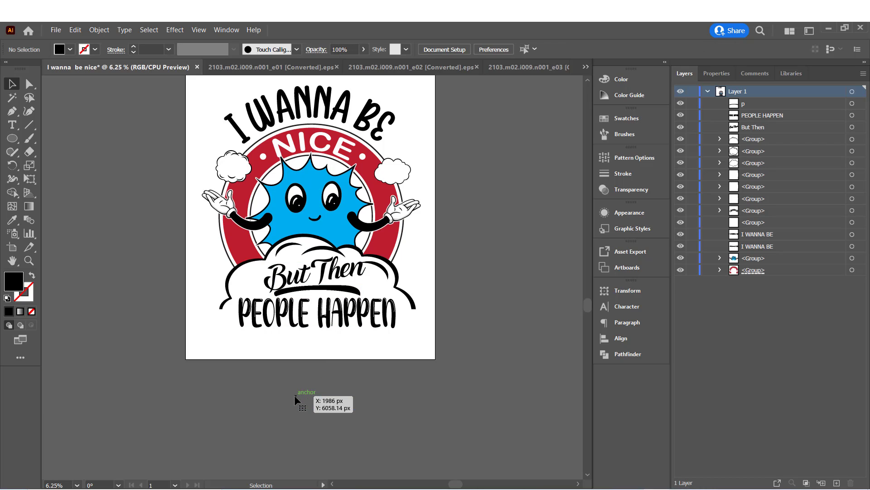
Flatten the swash and rotate it slightly counterclockwise so that it underlines the sloped "But Then" text
{"action": "key", "text": "ctrl+equal"}
{"action": "left_click", "coordinate": [356, 295]}
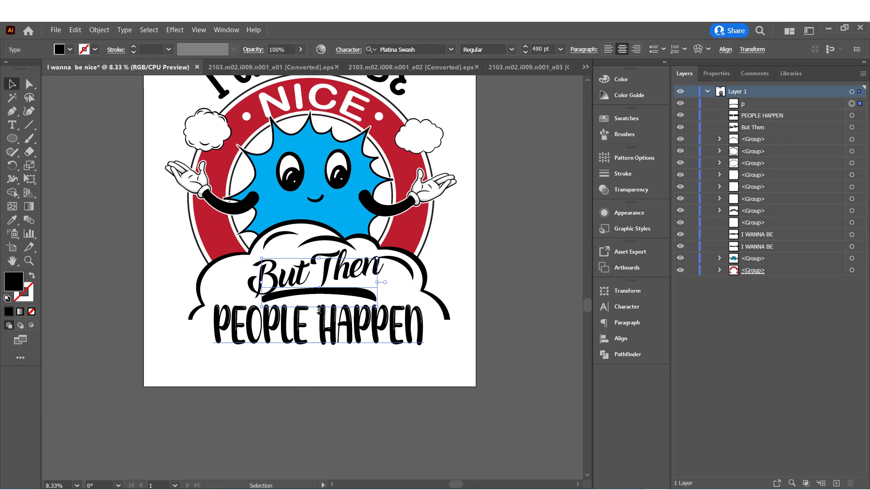
{"action": "left_click_drag", "start_coordinate": [320, 306], "coordinate": [319, 302]}
{"action": "left_click_drag", "start_coordinate": [321, 262], "coordinate": [321, 272]}
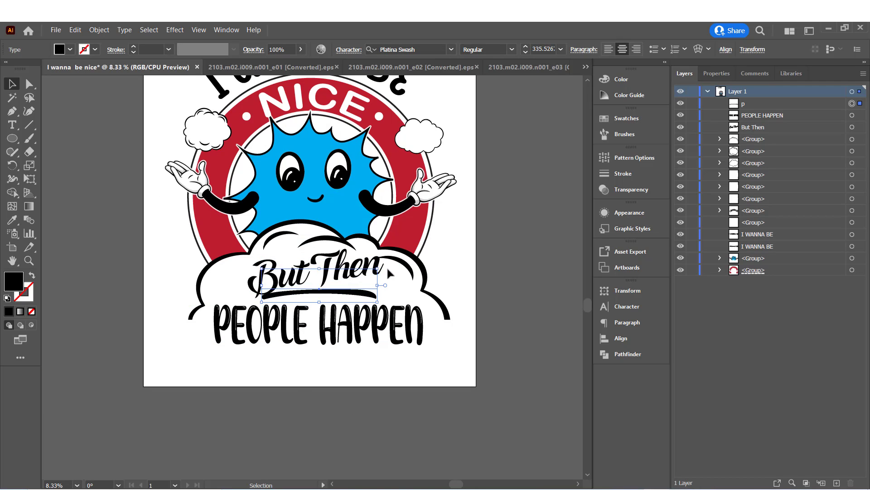
{"action": "left_click_drag", "start_coordinate": [382, 297], "coordinate": [331, 289]}
{"action": "left_click", "coordinate": [516, 270]}
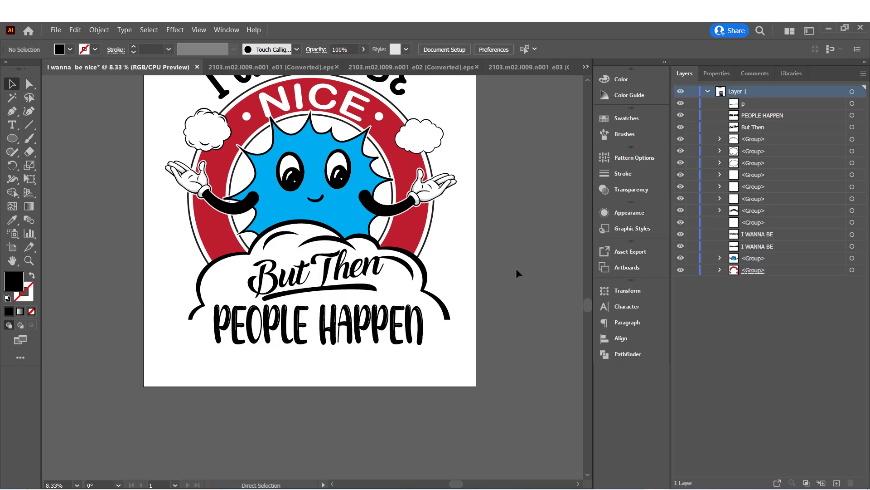
{"action": "key", "text": "ctrl+0"}
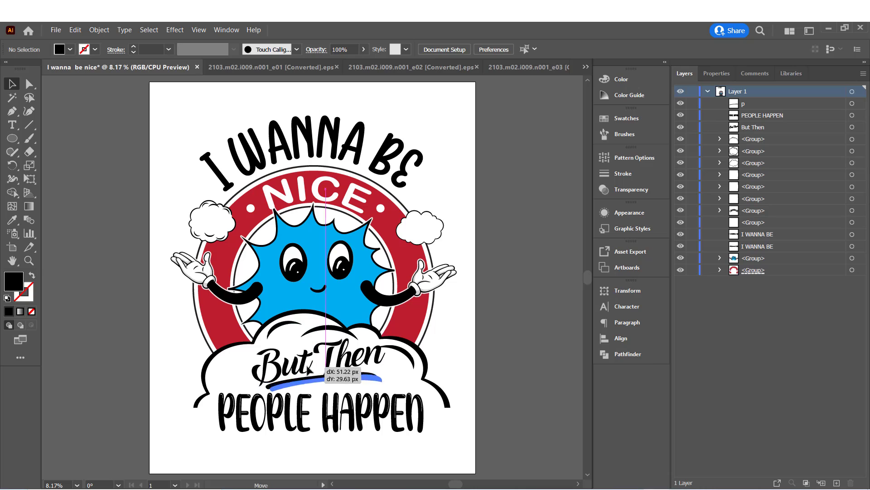
Group the "But Then" text with its underline swash
{"action": "left_click", "coordinate": [301, 369]}
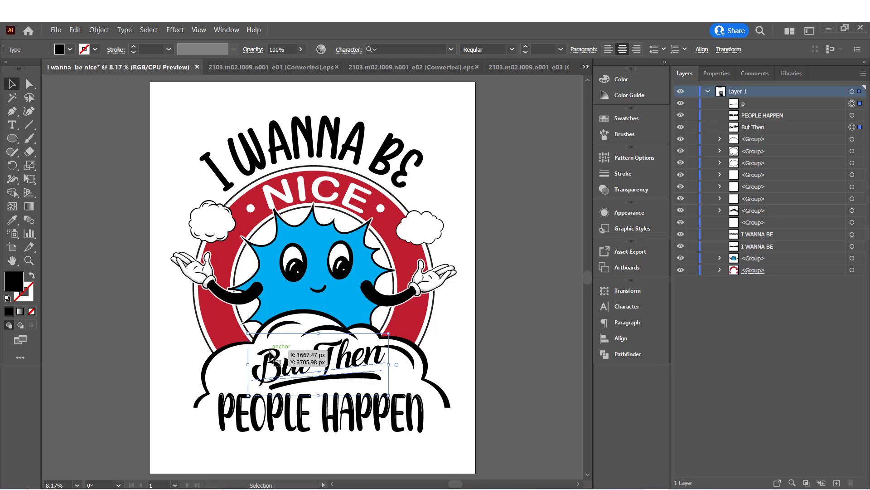
{"action": "left_click", "coordinate": [310, 367], "text": "shift"}
{"action": "key", "text": "ctrl+g"}
{"action": "left_click", "coordinate": [483, 339]}
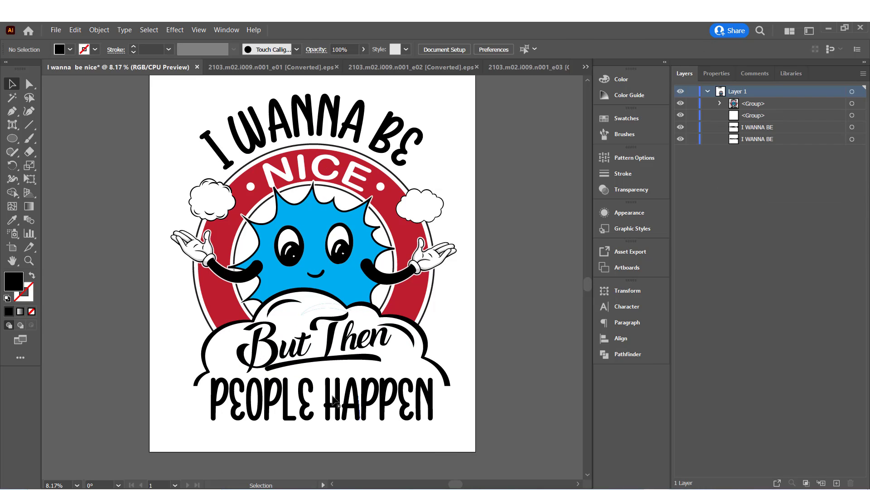
Isolate the "PEOPLE HAPPEN" lettering and recolor it with the ring's red using the Eyedropper tool
{"action": "left_click", "coordinate": [305, 401]}
{"action": "double_click", "coordinate": [307, 404]}
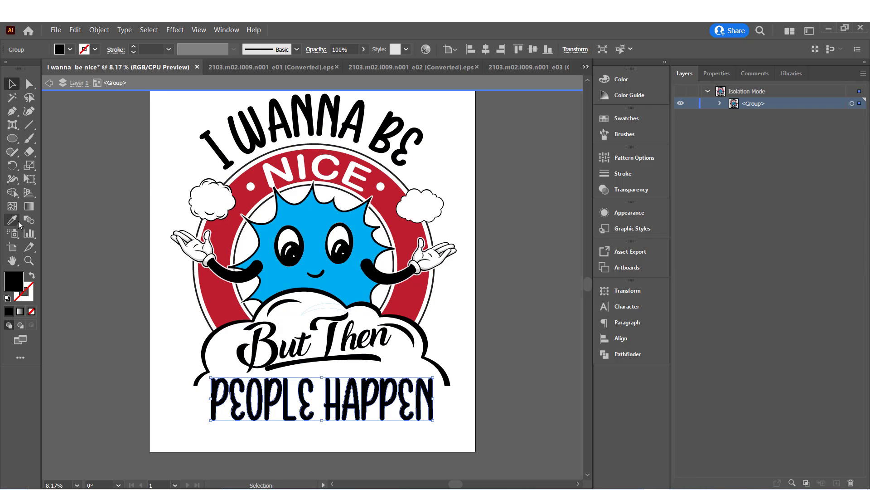
{"action": "left_click", "coordinate": [14, 220]}
{"action": "left_click", "coordinate": [207, 290]}
{"action": "left_click", "coordinate": [12, 85]}
{"action": "double_click", "coordinate": [546, 294]}
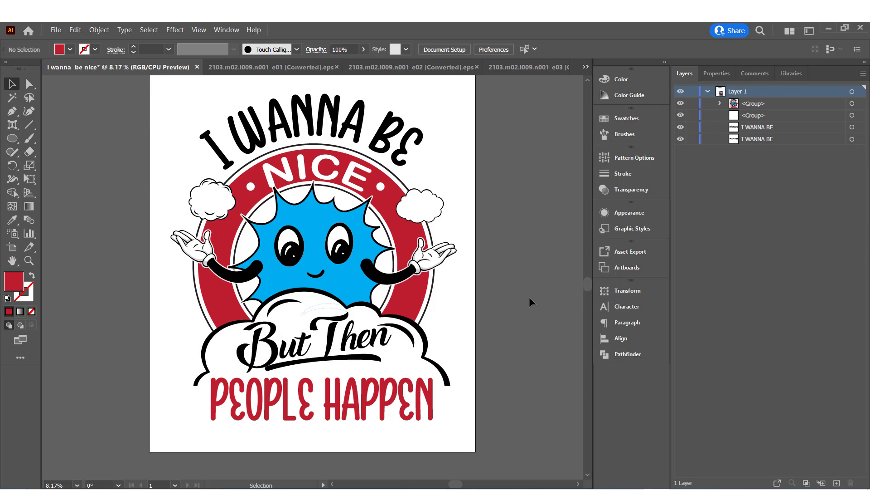
Duplicate the artboard with its artwork beside the original using the Artboard tool
{"action": "key", "text": "ctrl+minus"}
{"action": "key", "text": "ctrl+minus"}
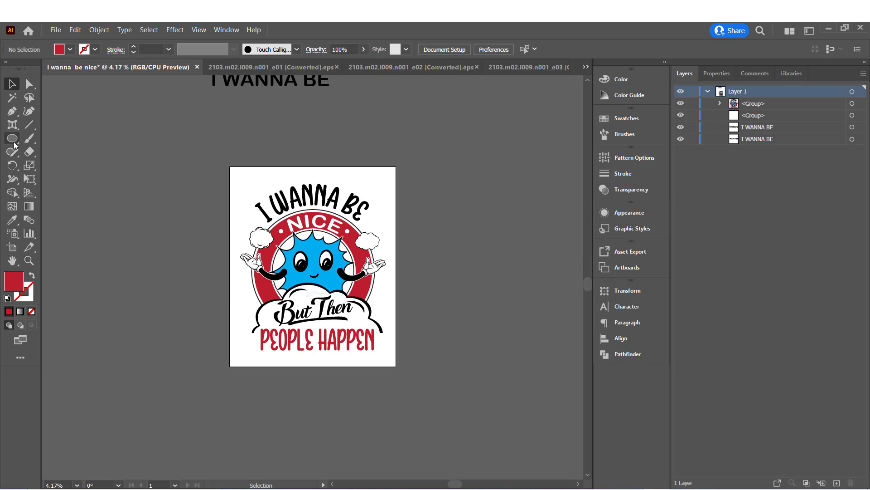
{"action": "left_click", "coordinate": [14, 144]}
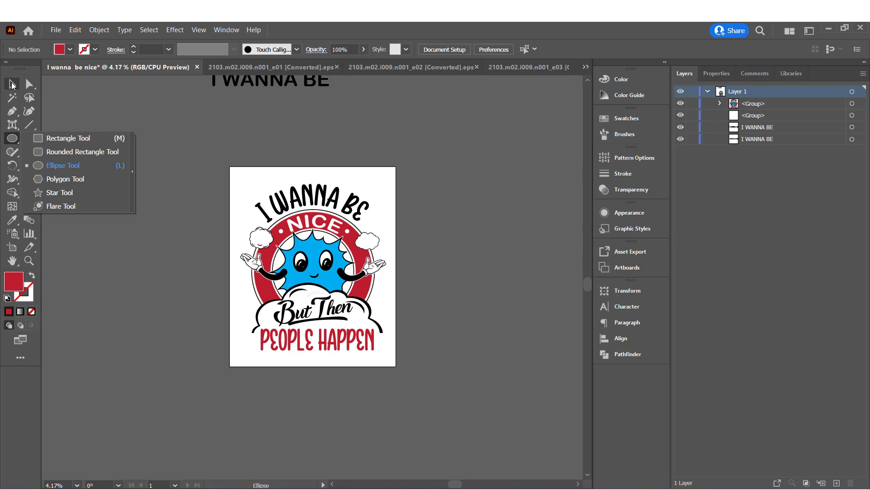
{"action": "left_click", "coordinate": [12, 86]}
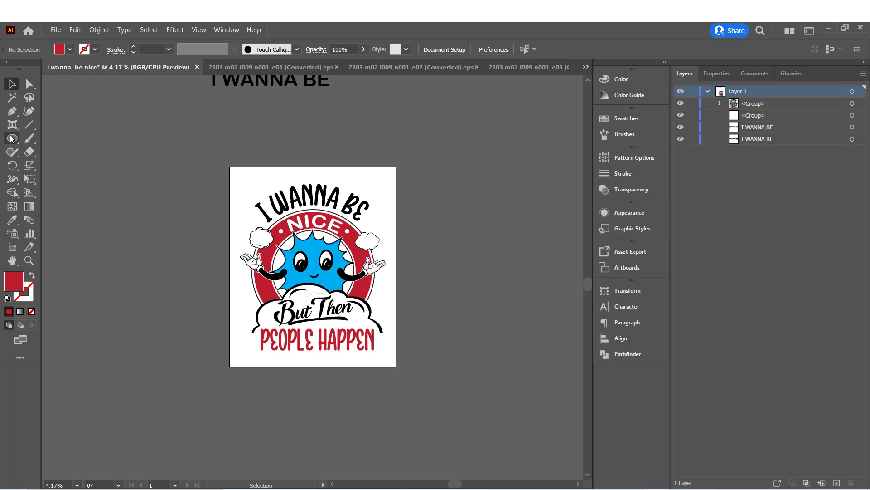
{"action": "left_click", "coordinate": [18, 248]}
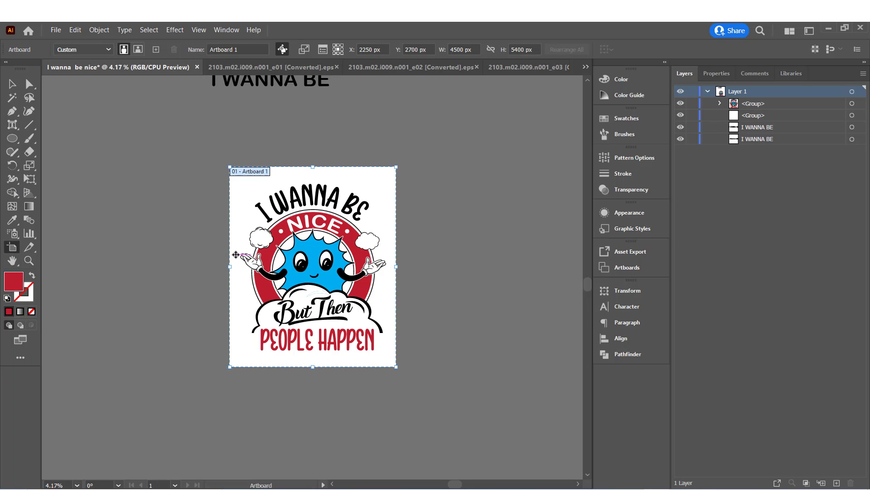
{"action": "left_click_drag", "start_coordinate": [236, 255], "coordinate": [59, 256]}
{"action": "key", "text": "Escape"}
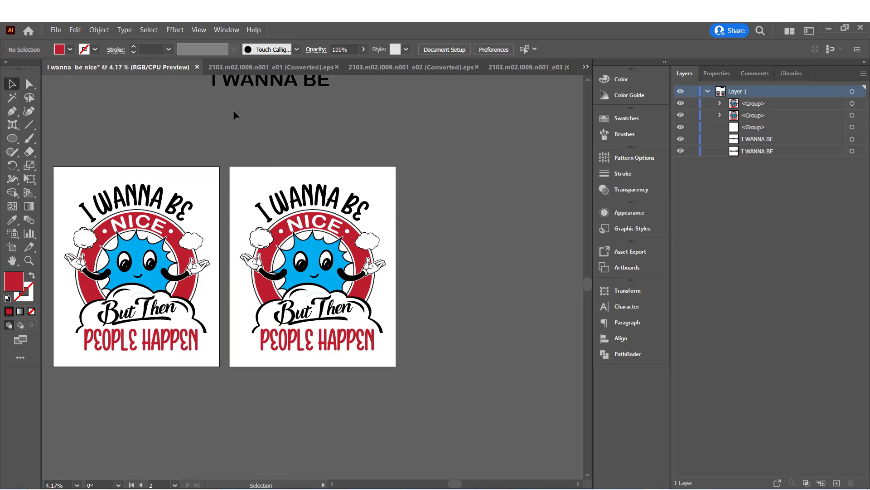
Open the transparency settings and leave opacity mask editing to return to the normal artwork
{"action": "left_click_drag", "start_coordinate": [233, 110], "coordinate": [307, 86]}
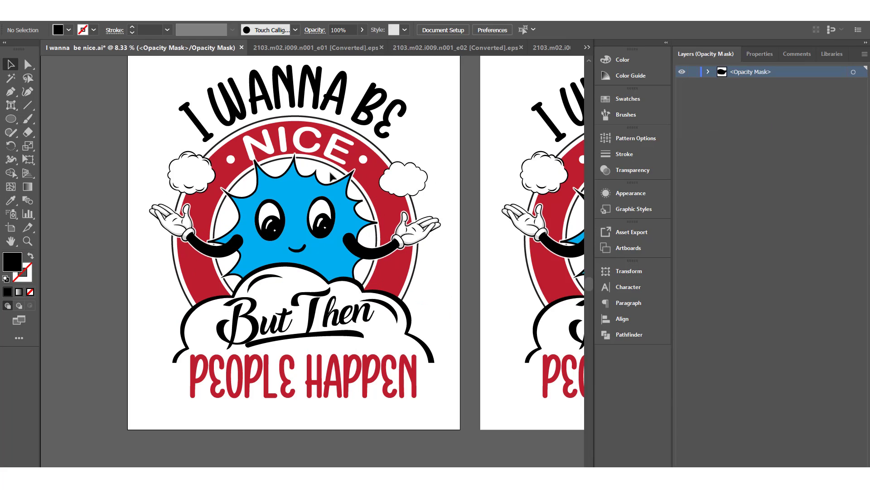
{"action": "left_click", "coordinate": [632, 169]}
{"action": "left_click", "coordinate": [462, 90]}
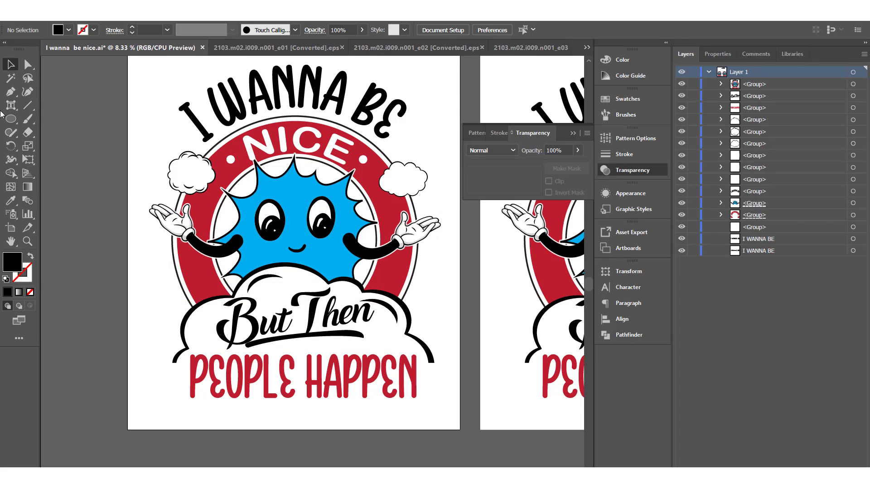
Draw a rectangle covering the whole design on the first artboard
{"action": "left_click_drag", "start_coordinate": [11, 118], "coordinate": [64, 119]}
{"action": "mouse_move", "coordinate": [450, 65]}
{"action": "left_mouse_down"}
{"action": "mouse_move", "coordinate": [167, 279]}
{"action": "mouse_move", "coordinate": [142, 402]}
{"action": "left_mouse_up"}
{"action": "left_click", "coordinate": [12, 65]}
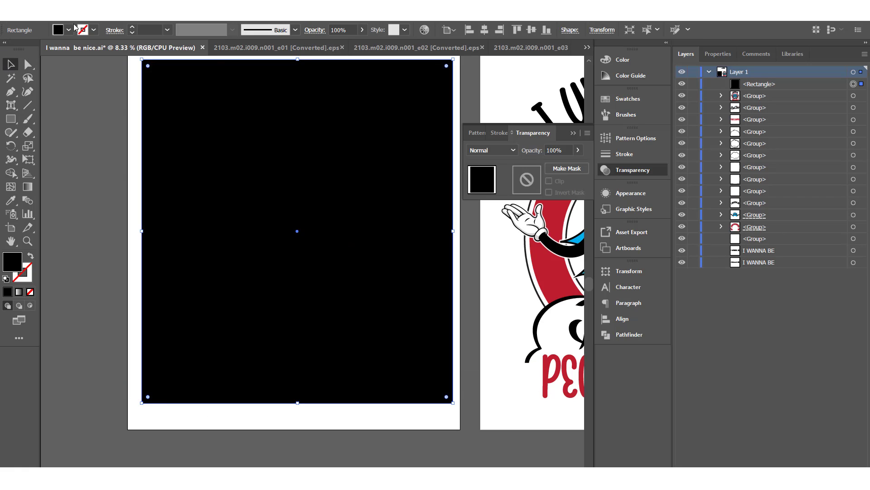
Fill the rectangle with yellow and send it behind all the artwork
{"action": "left_click", "coordinate": [68, 30]}
{"action": "left_click", "coordinate": [41, 50]}
{"action": "left_click", "coordinate": [69, 30]}
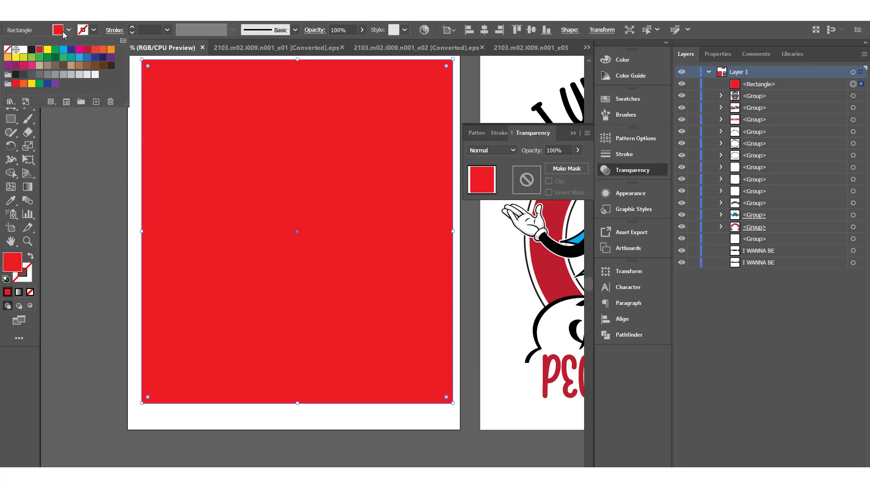
{"action": "left_click", "coordinate": [48, 50]}
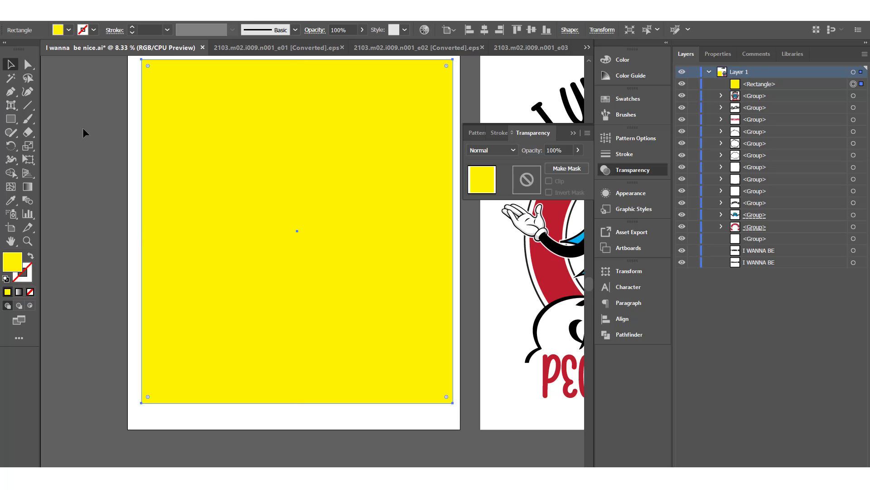
{"action": "key", "text": "ctrl+shift+bracketleft"}
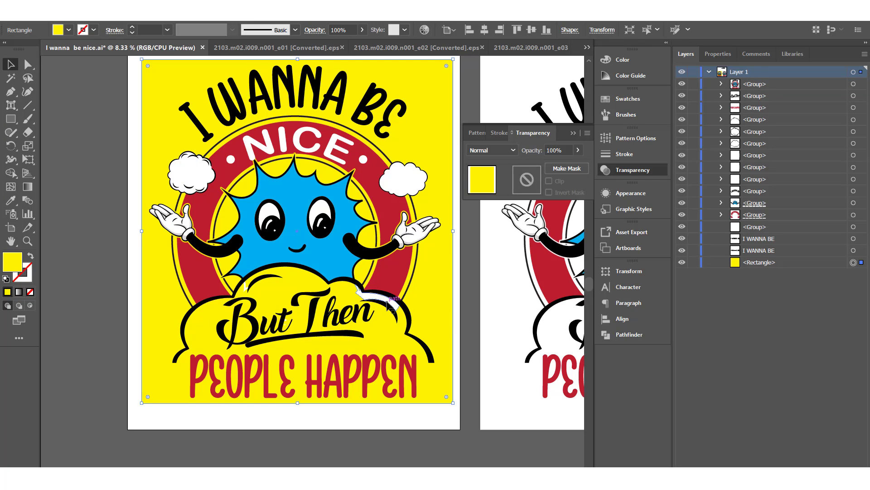
Isolate the large cloud's group and delete the two leftover white pieces inside its outline
{"action": "double_click", "coordinate": [388, 305]}
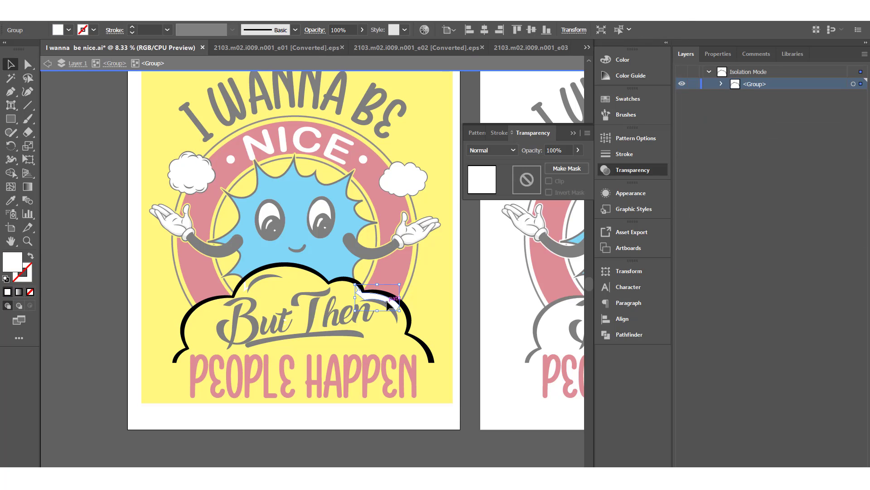
{"action": "key", "text": "Delete"}
{"action": "left_click", "coordinate": [246, 288]}
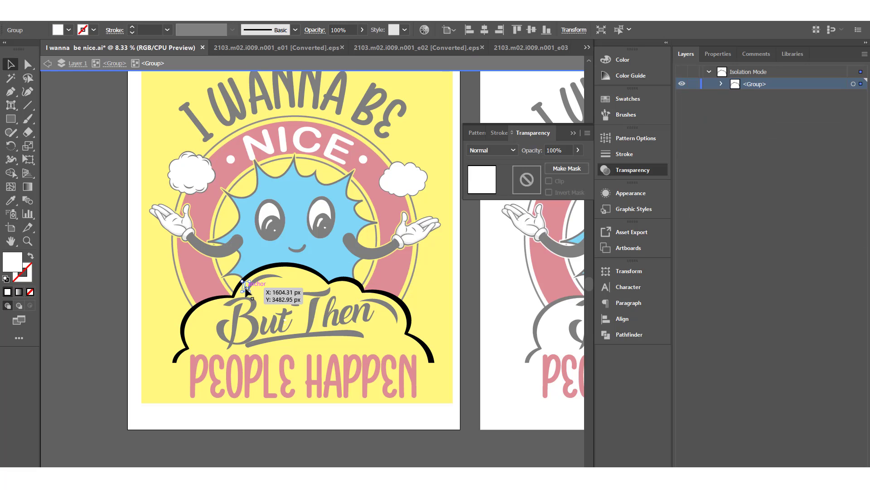
{"action": "key", "text": "Delete"}
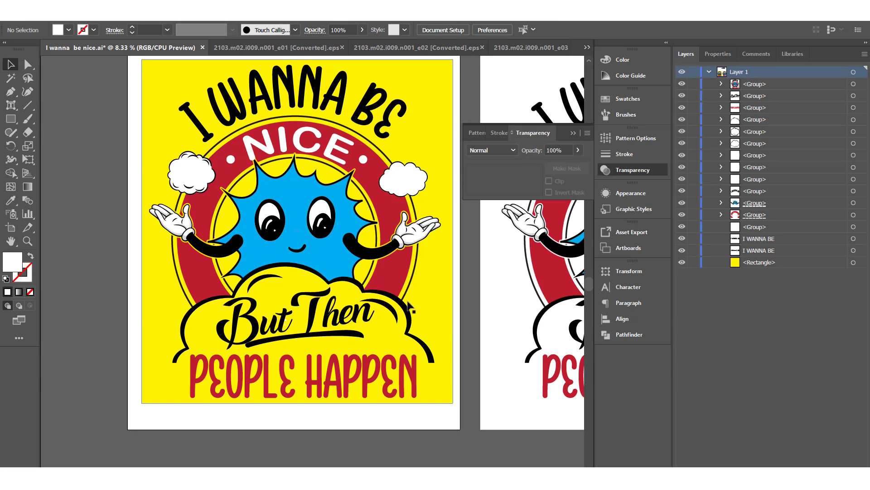
Extend the yellow background rectangle slightly below the "PEOPLE HAPPEN" lettering and collapse the transparency settings
{"action": "scroll", "coordinate": [480, 288], "scroll_direction": "up", "scroll_amount": 1}
{"action": "scroll", "coordinate": [480, 290], "scroll_direction": "up", "scroll_amount": 1}
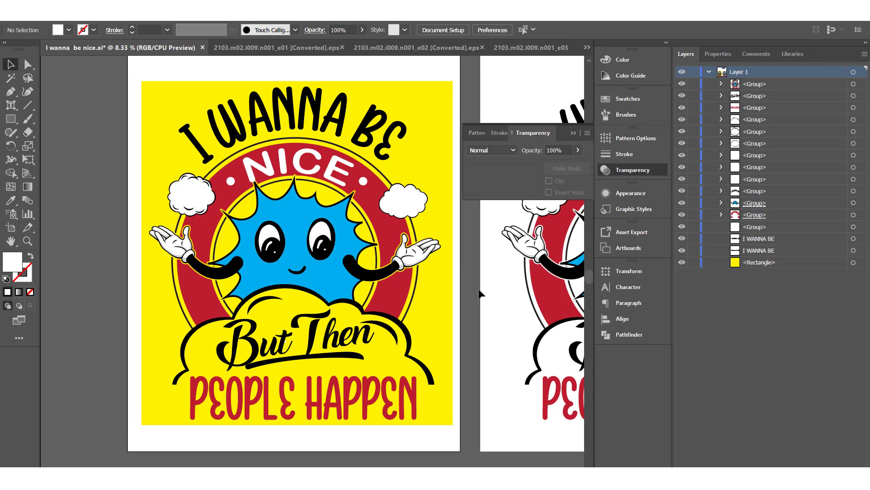
{"action": "left_click", "coordinate": [443, 390]}
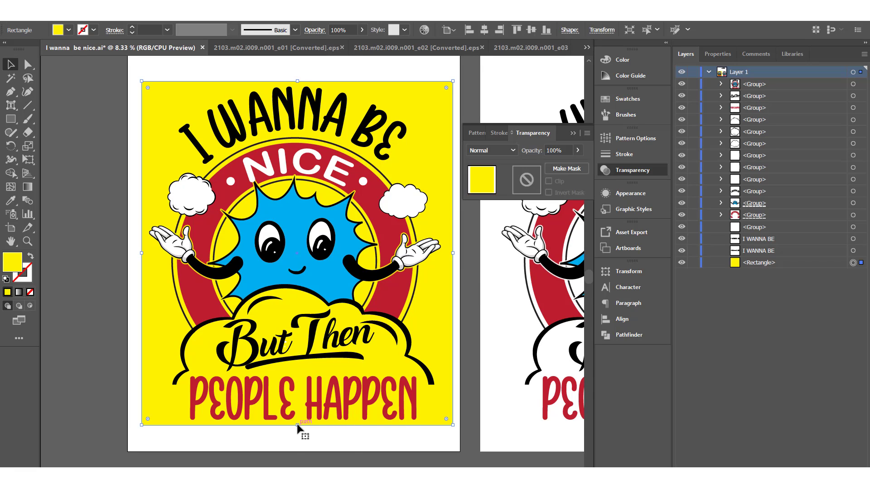
{"action": "left_click", "coordinate": [470, 299]}
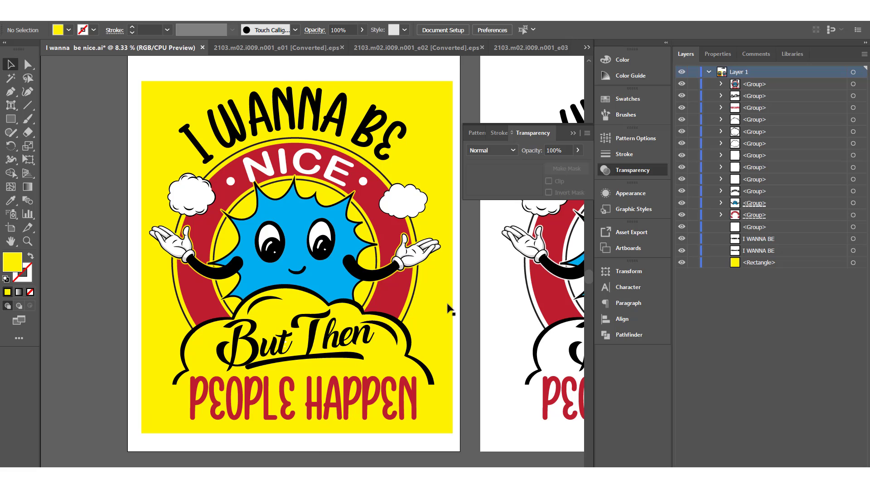
{"action": "left_click", "coordinate": [573, 133]}
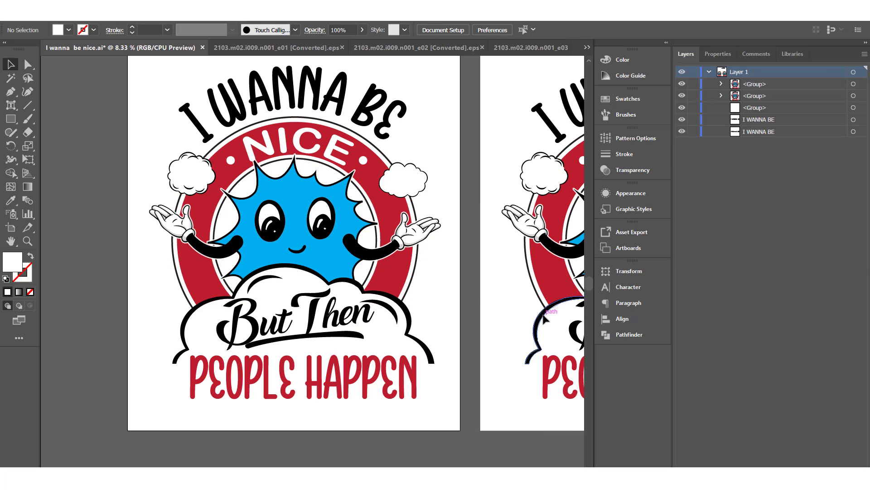
Select the grouped design on the first artboard and open the export settings for that selection
{"action": "left_click", "coordinate": [278, 205]}
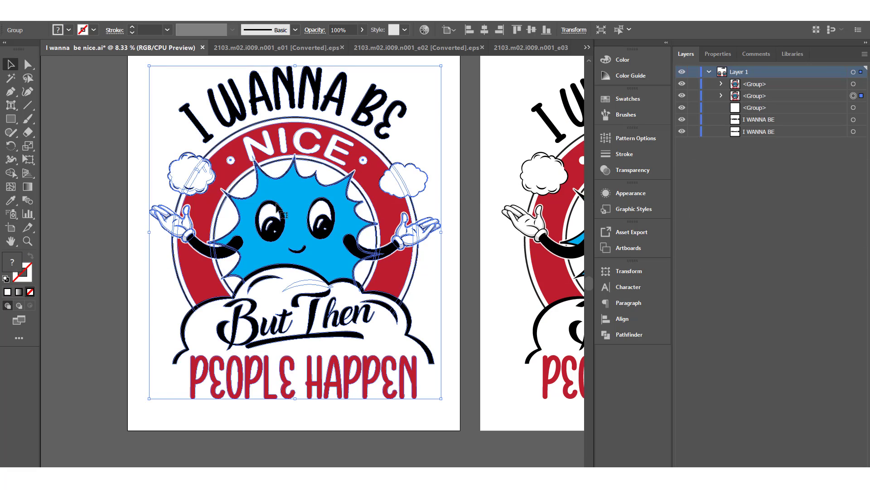
{"action": "left_click", "coordinate": [55, 14]}
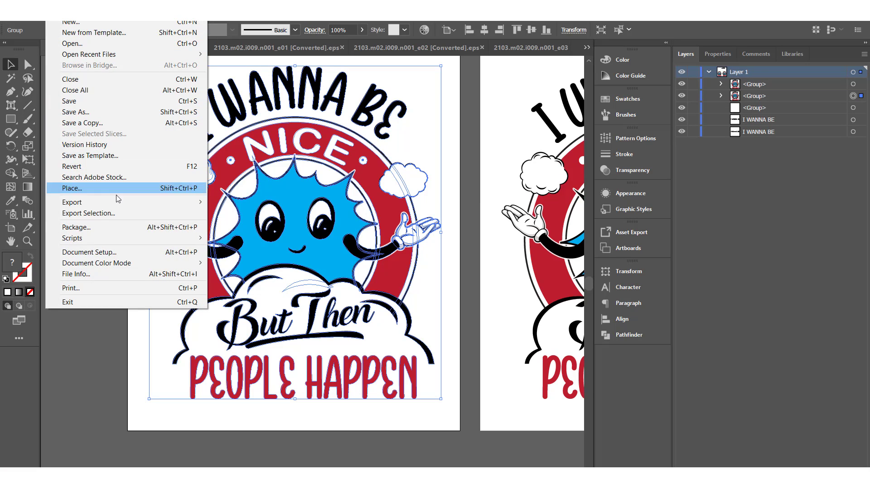
{"action": "left_click", "coordinate": [115, 213]}
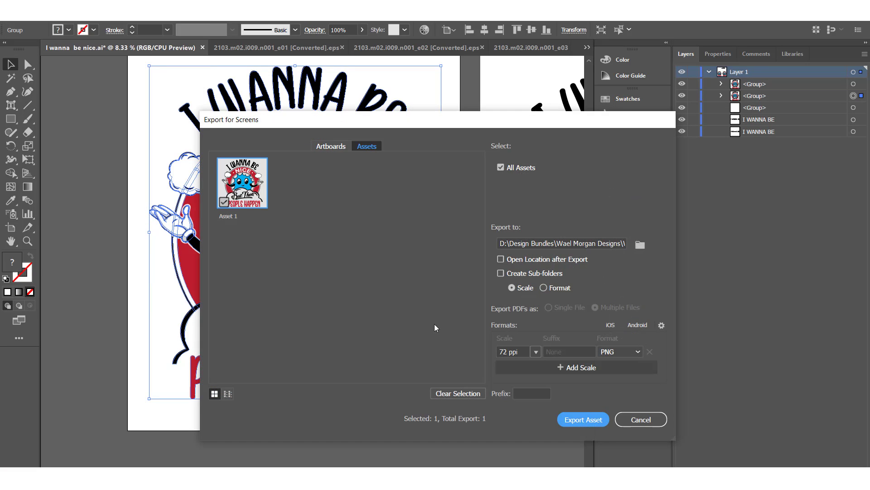
Add a second PNG export scale and set its resolution to 300 ppi
{"action": "left_click", "coordinate": [583, 367]}
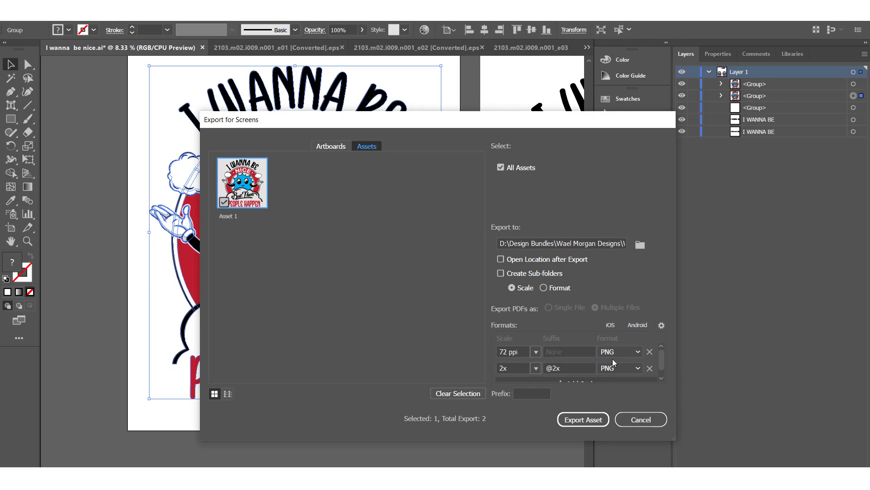
{"action": "left_click", "coordinate": [535, 368]}
{"action": "left_click", "coordinate": [549, 358]}
{"action": "double_click", "coordinate": [512, 367]}
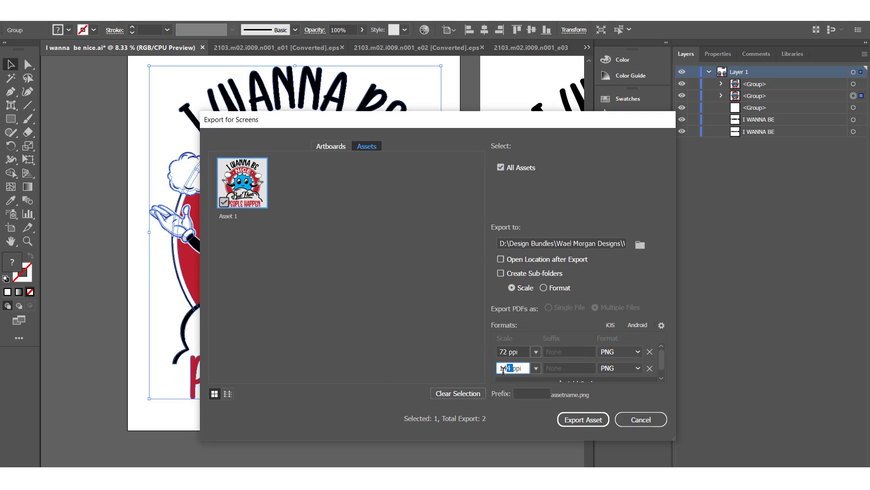
{"action": "type", "text": "300"}
Give the 72 ppi and 300 ppi exports the suffixes 1 and 2, and choose the Wanna Be Nice folder as destination
{"action": "left_click", "coordinate": [558, 352]}
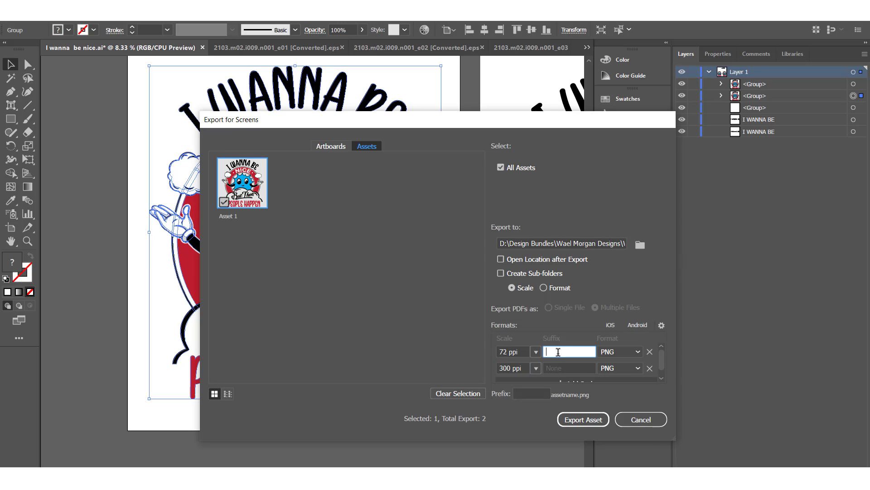
{"action": "type", "text": "1"}
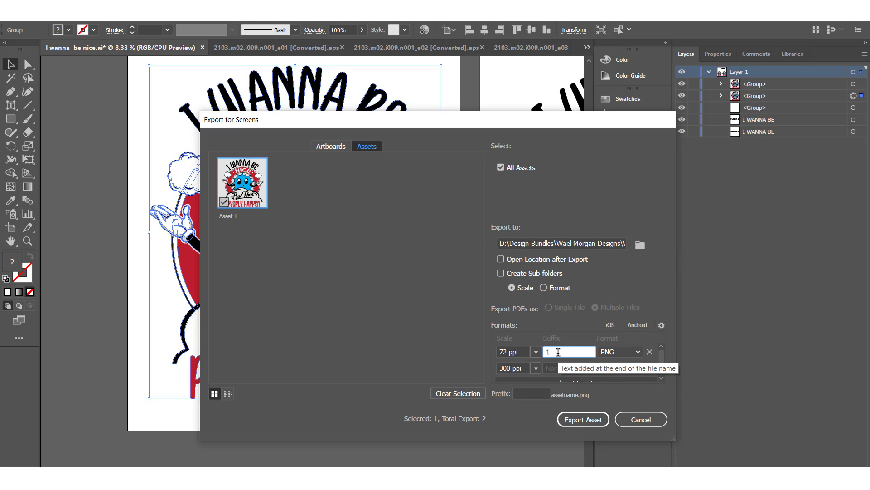
{"action": "key", "text": "Tab"}
{"action": "type", "text": "2"}
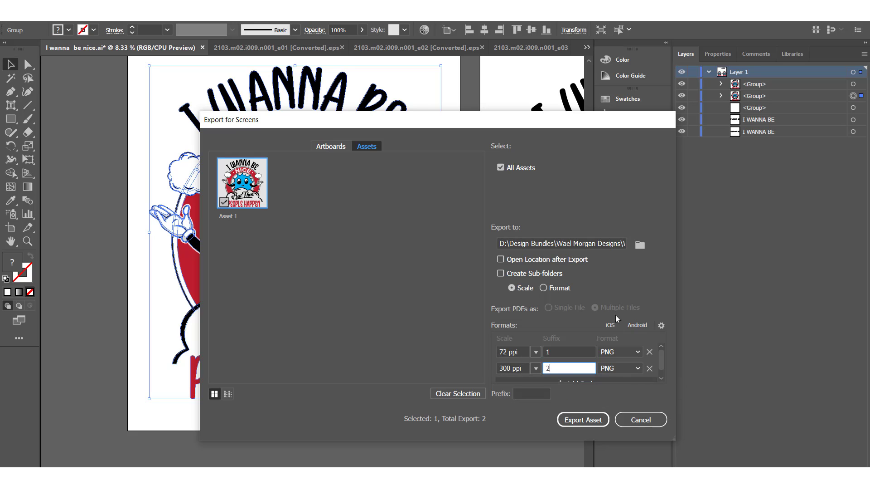
{"action": "left_click", "coordinate": [640, 244]}
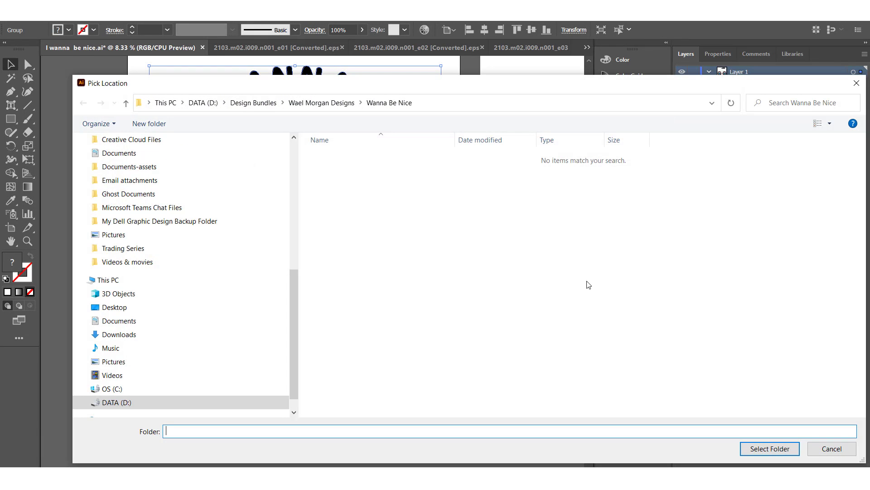
{"action": "left_click", "coordinate": [769, 448]}
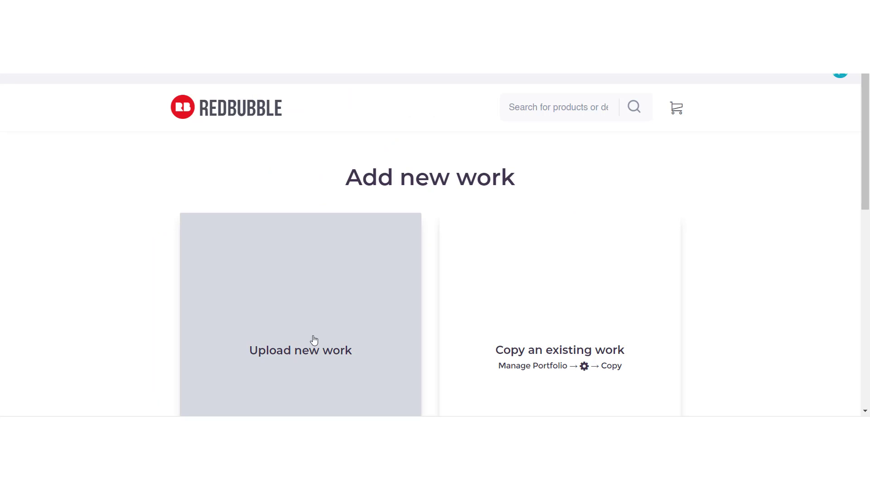
Upload Redbubble 1.png to Redbubble as a new work and title it "I wanna Be nice, But Then People Happen"
{"action": "left_click", "coordinate": [314, 340]}
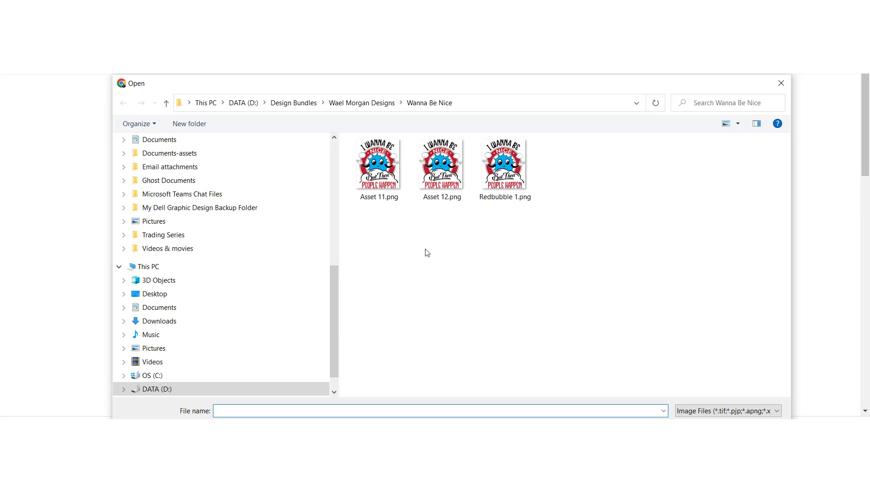
{"action": "double_click", "coordinate": [509, 172]}
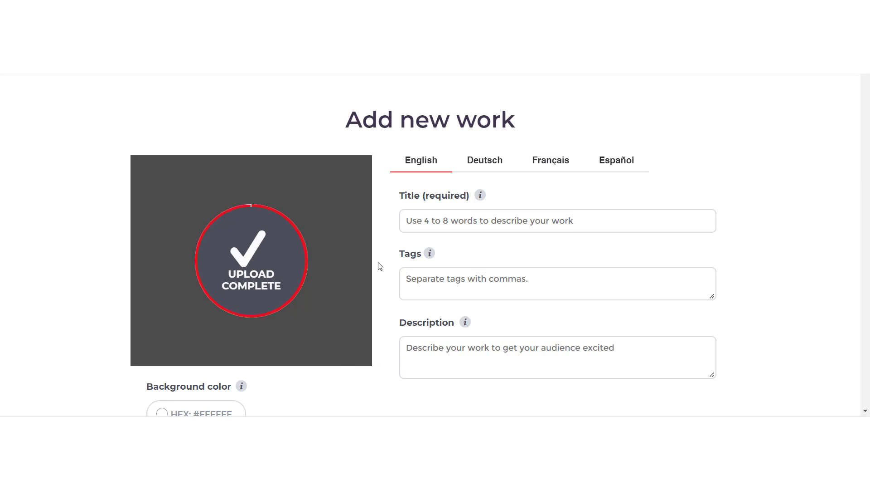
{"action": "left_click", "coordinate": [427, 225]}
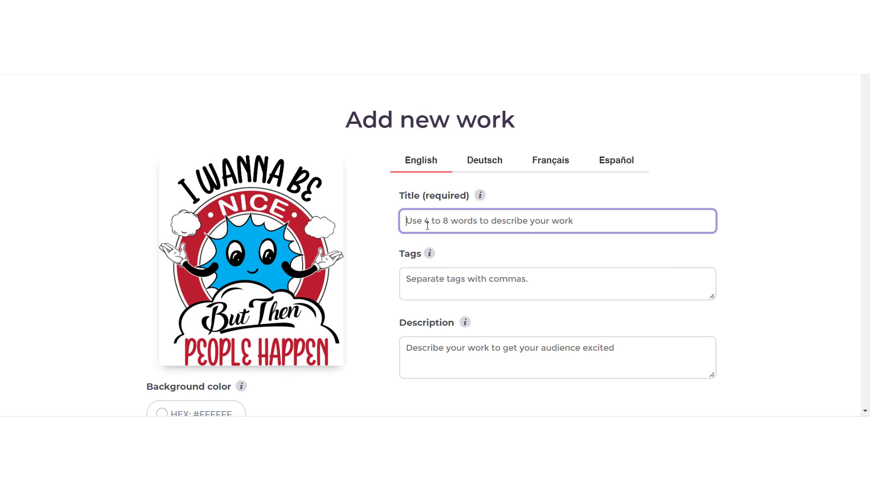
{"action": "type", "text": "I wanna Be nice, B"}
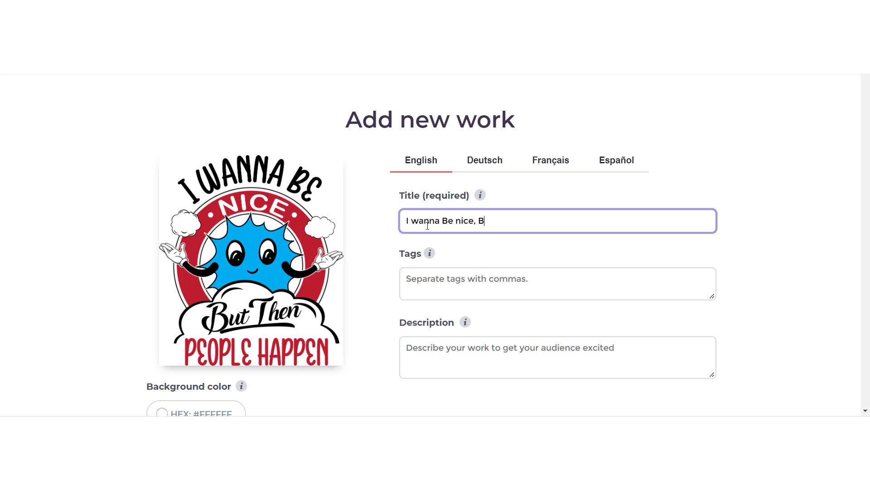
{"action": "type", "text": "ut Then People Happen"}
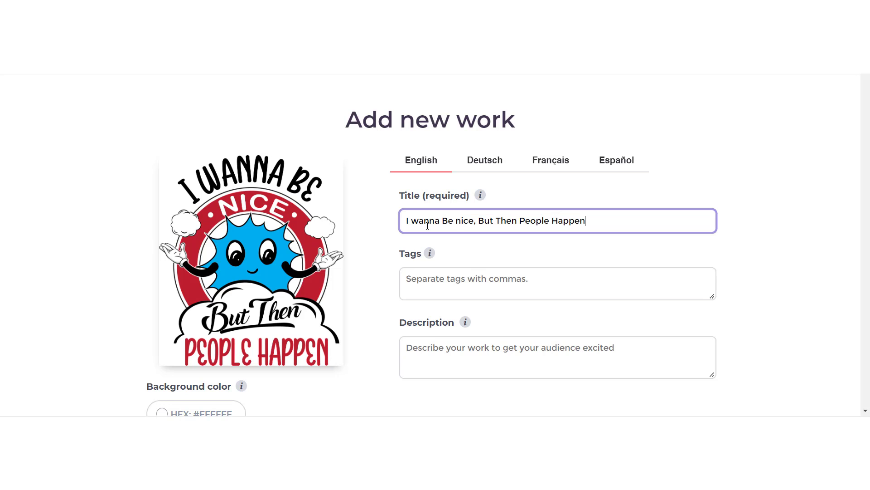
Disable the Hats, Graphic T-Shirts, Graphic T-Shirt Dresses, Chiffon Tops and A-Line Dresses products
{"action": "scroll", "coordinate": [638, 260], "scroll_direction": "down", "scroll_amount": 6}
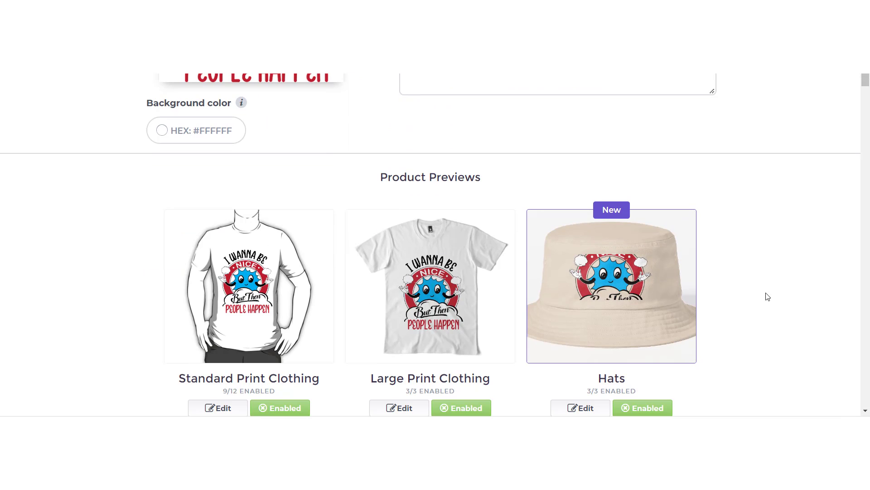
{"action": "scroll", "coordinate": [748, 294], "scroll_direction": "down", "scroll_amount": 1}
{"action": "left_click", "coordinate": [638, 352]}
{"action": "scroll", "coordinate": [681, 354], "scroll_direction": "down", "scroll_amount": 2}
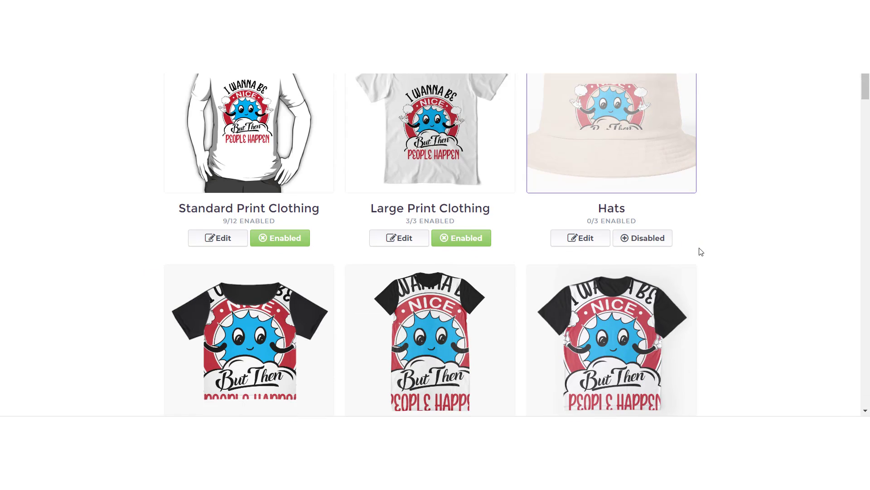
{"action": "scroll", "coordinate": [701, 252], "scroll_direction": "down", "scroll_amount": 2}
{"action": "left_click", "coordinate": [643, 349]}
{"action": "left_click", "coordinate": [461, 350]}
{"action": "left_click", "coordinate": [280, 350]}
{"action": "scroll", "coordinate": [373, 236], "scroll_direction": "down", "scroll_amount": 4}
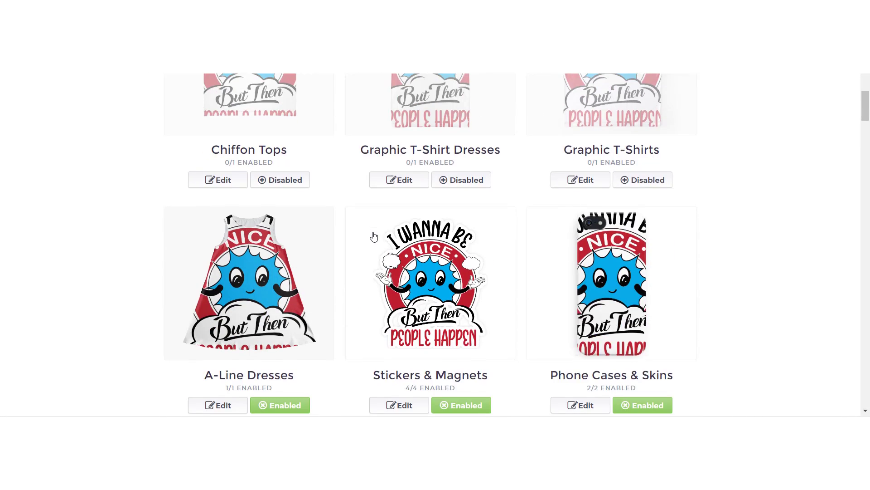
{"action": "scroll", "coordinate": [362, 236], "scroll_direction": "down", "scroll_amount": 2}
{"action": "left_click", "coordinate": [291, 295]}
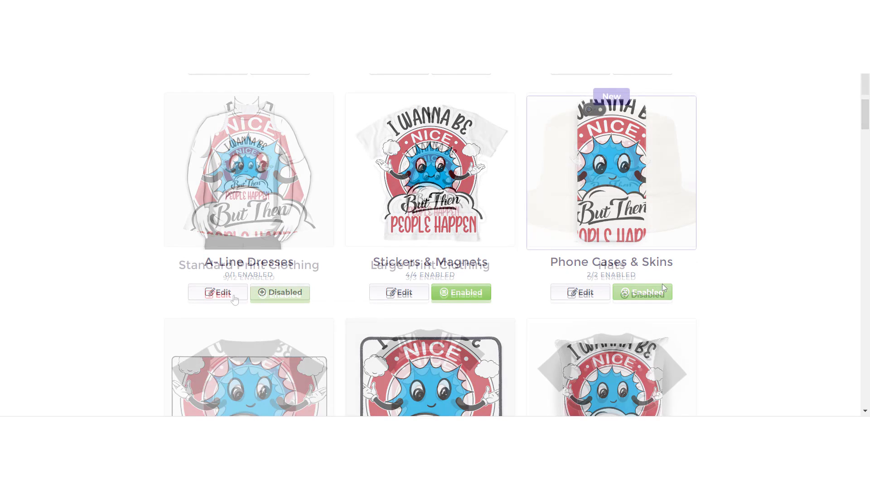
Open Standard Print Clothing for editing and review its availability and markup settings before returning to the design options
{"action": "left_click", "coordinate": [233, 295]}
{"action": "left_click", "coordinate": [507, 146]}
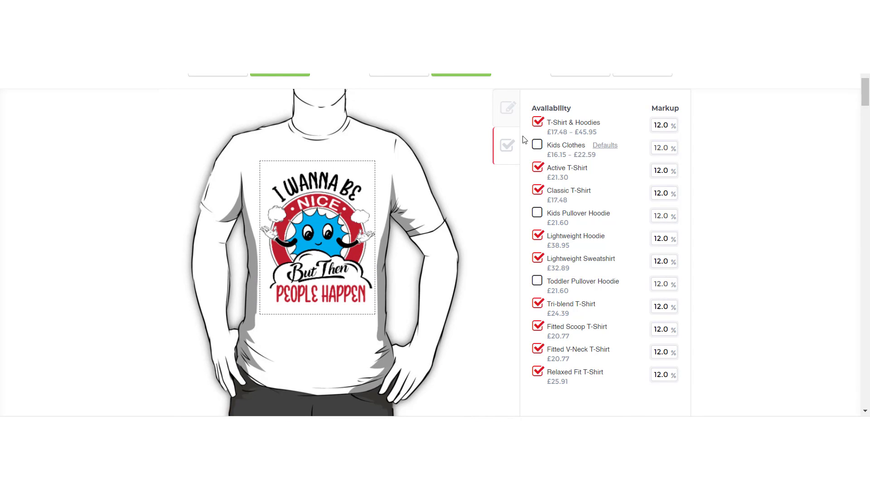
{"action": "left_click", "coordinate": [508, 113]}
Set the clothing style to Pullover Sweatshirt with the design on the back, and choose the cream garment color
{"action": "left_click", "coordinate": [667, 165]}
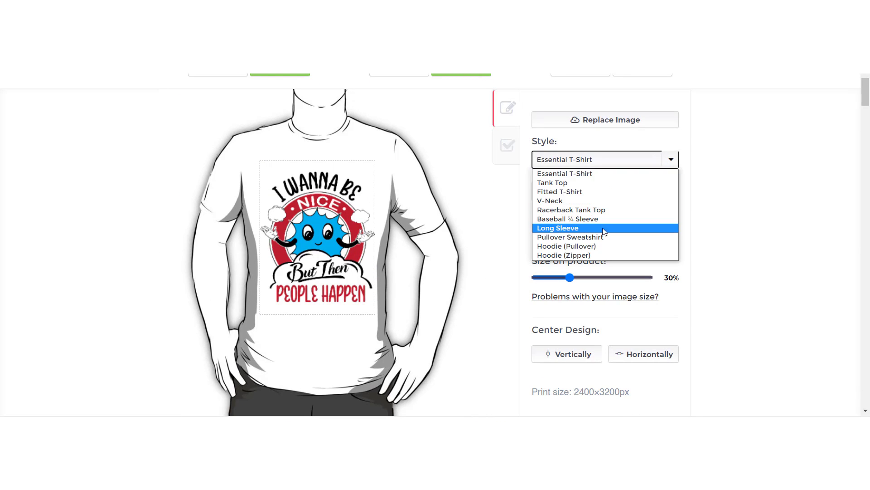
{"action": "left_click", "coordinate": [603, 237]}
{"action": "left_click", "coordinate": [671, 159]}
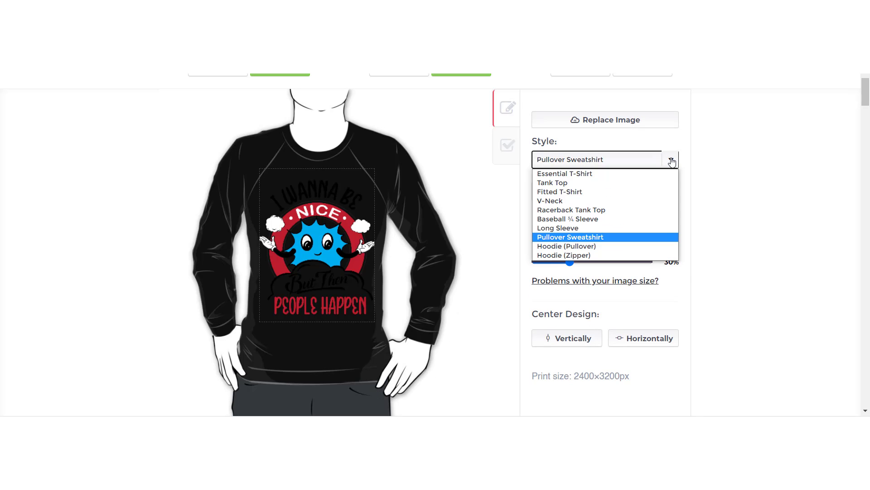
{"action": "left_click", "coordinate": [690, 186]}
{"action": "left_click", "coordinate": [659, 193]}
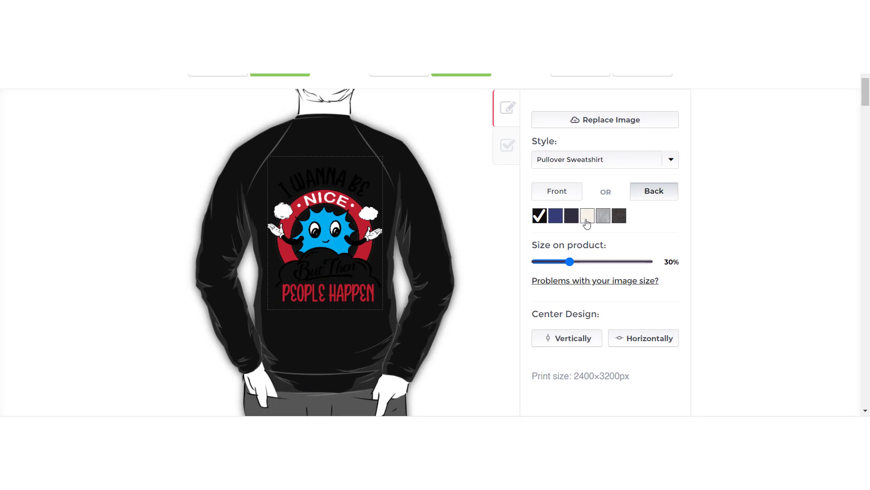
{"action": "left_click", "coordinate": [587, 216]}
Change the clothing style to Hoodie (Pullover), trying the front placement before choosing the back
{"action": "left_click", "coordinate": [671, 159]}
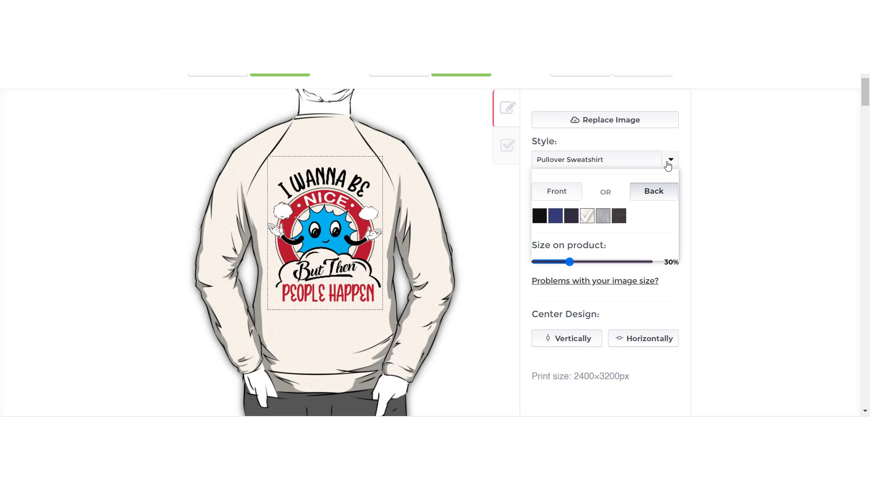
{"action": "left_click", "coordinate": [608, 245]}
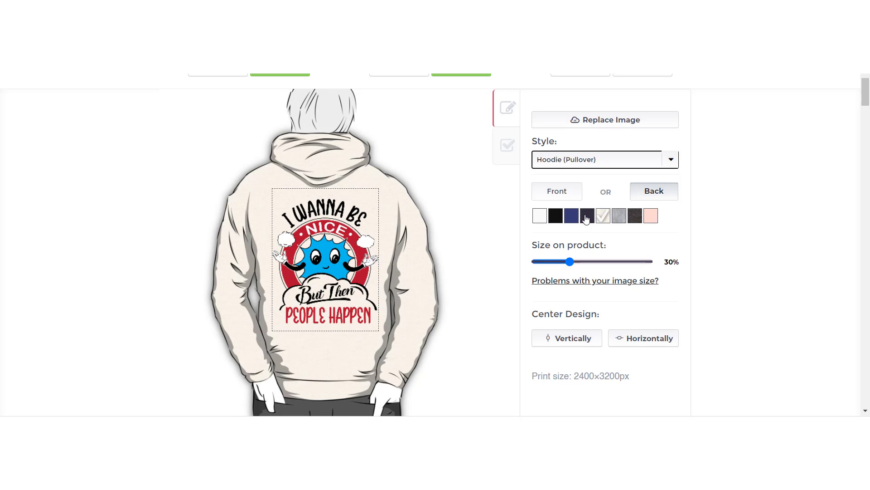
{"action": "left_click", "coordinate": [559, 194]}
{"action": "left_click", "coordinate": [652, 194]}
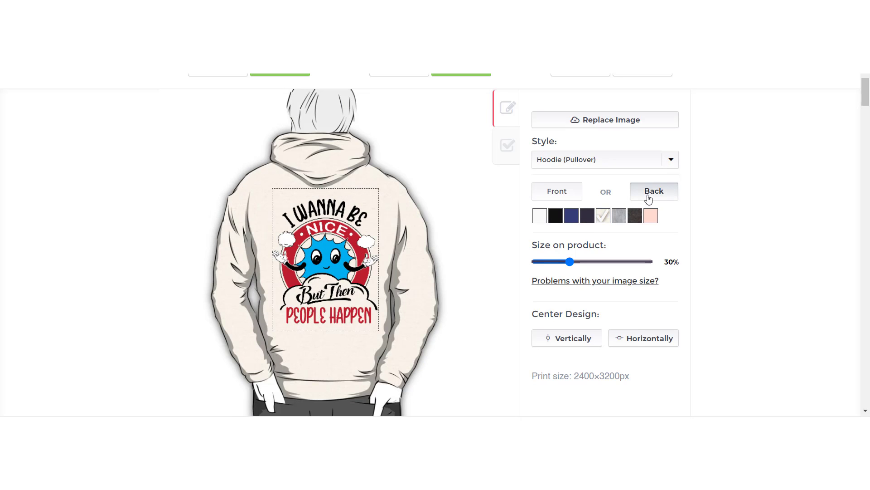
Make the hoodie white and set the design's size on the product to 31%
{"action": "left_click", "coordinate": [543, 218]}
{"action": "left_click_drag", "start_coordinate": [570, 262], "coordinate": [572, 261]}
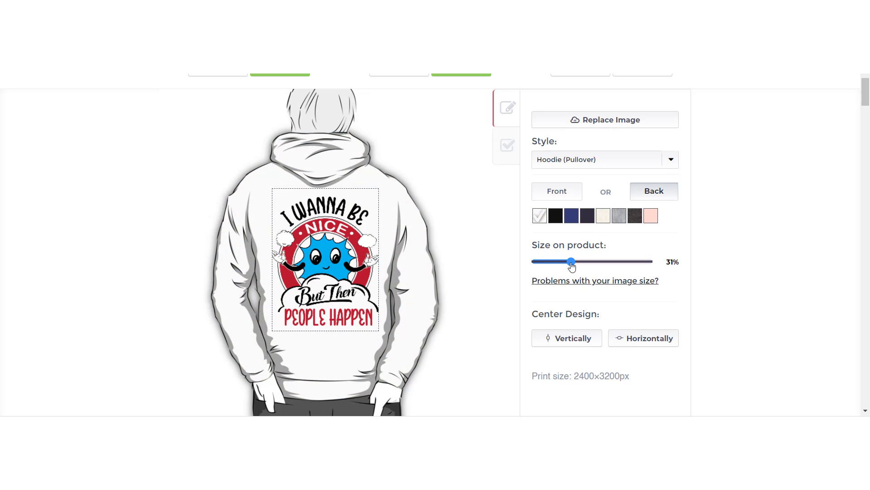